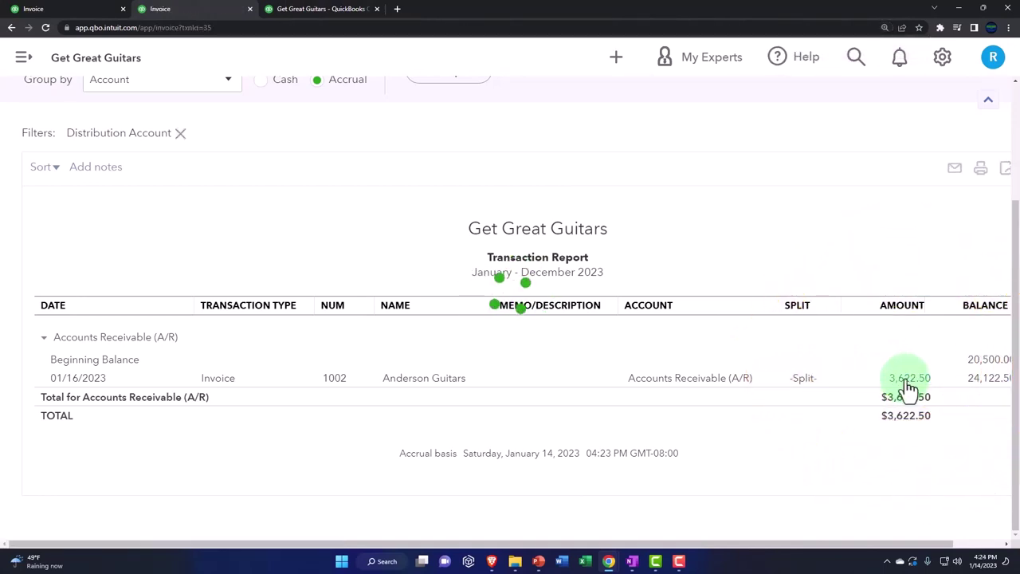
# Open invoice 1002 from the Accounts Receivable transaction report, review its sales tax and totals, and return to the report summary.
pyautogui.click(824, 369)
pyautogui.scroll(-5, 821, 369)
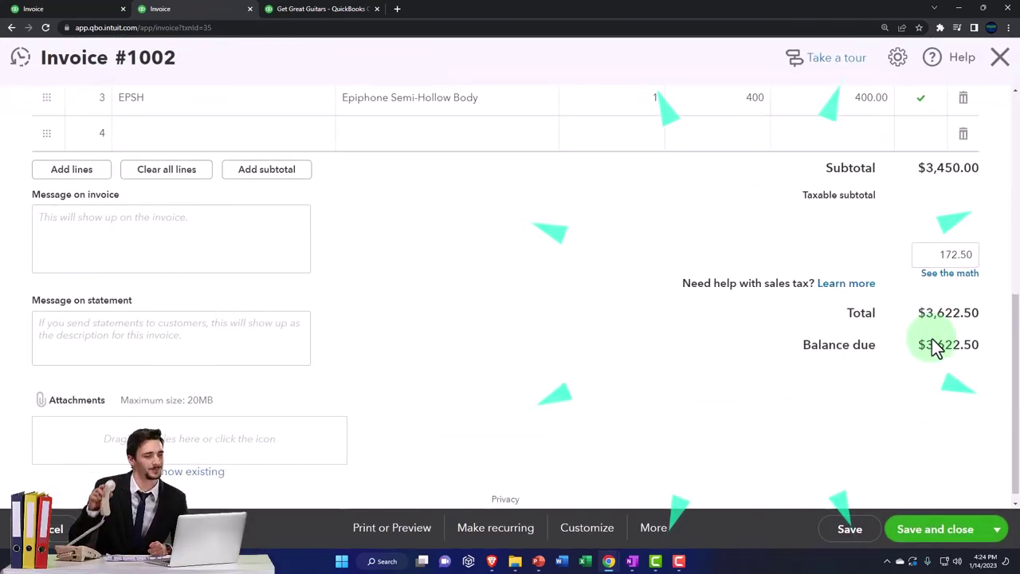
pyautogui.click(556, 364)
pyautogui.scroll(10, 392, 351)
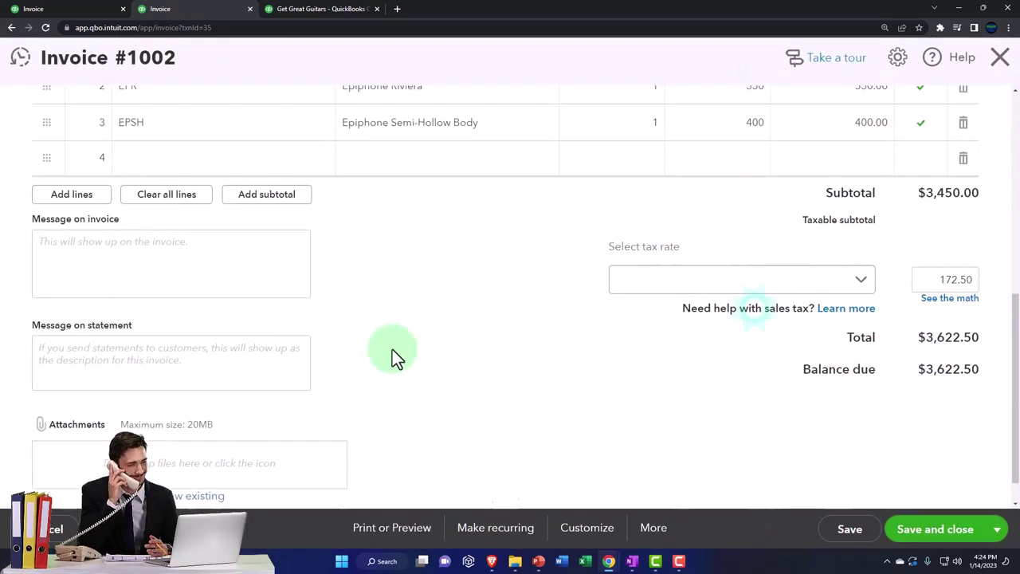
pyautogui.click(1001, 61)
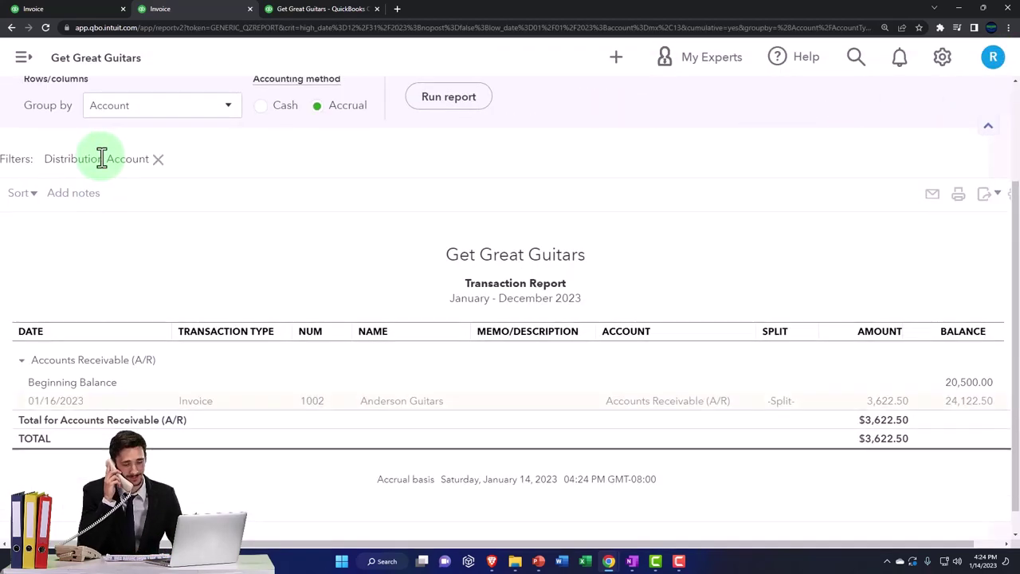
pyautogui.scroll(2, 92, 151)
pyautogui.click(86, 144)
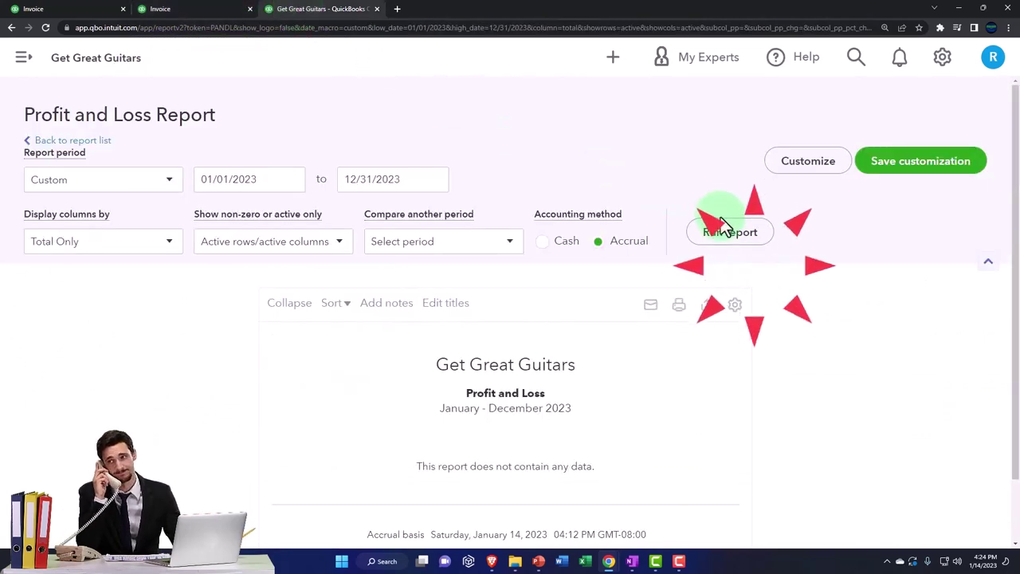
# Run the January to December 2023 Profit and Loss report and drill into the Sales of Product Income amount.
pyautogui.click(726, 231)
pyautogui.scroll(-3, 802, 309)
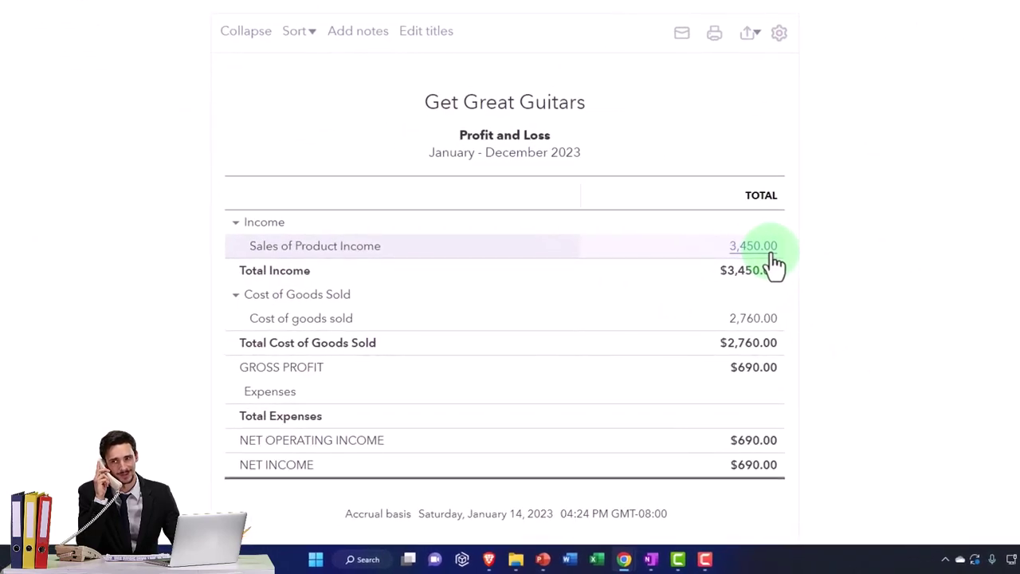
pyautogui.click(771, 254)
pyautogui.scroll(-3, 740, 299)
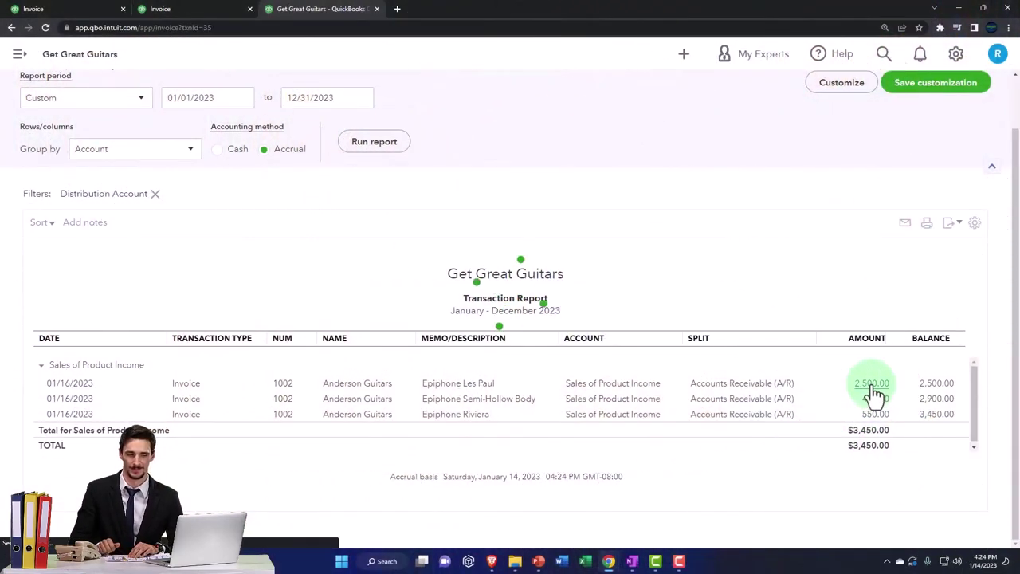
# Open the invoice behind the Epiphone Les Paul sale, review its line items and subtotal, and return to the Profit and Loss report.
pyautogui.click(871, 387)
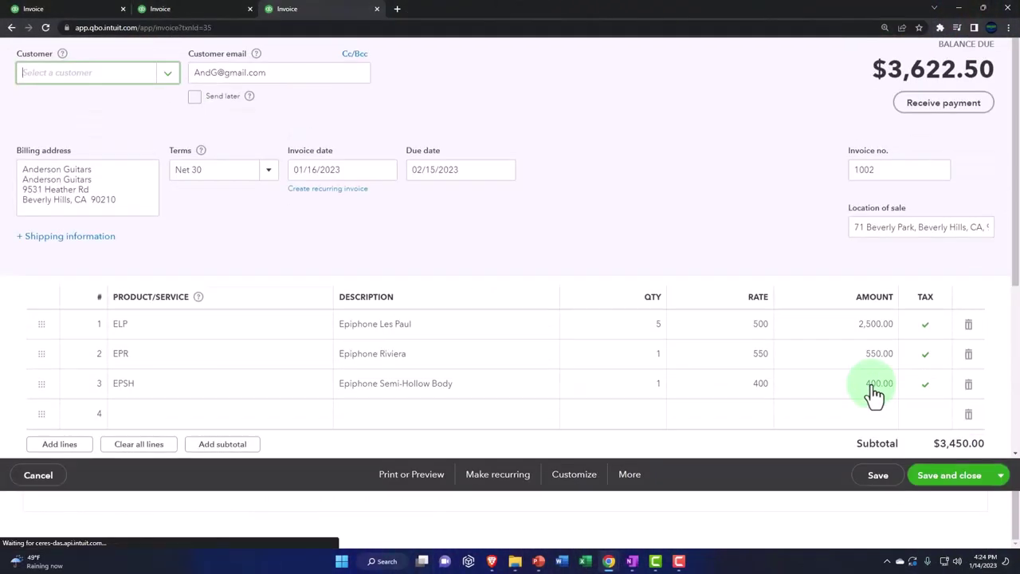
pyautogui.scroll(-1, 870, 416)
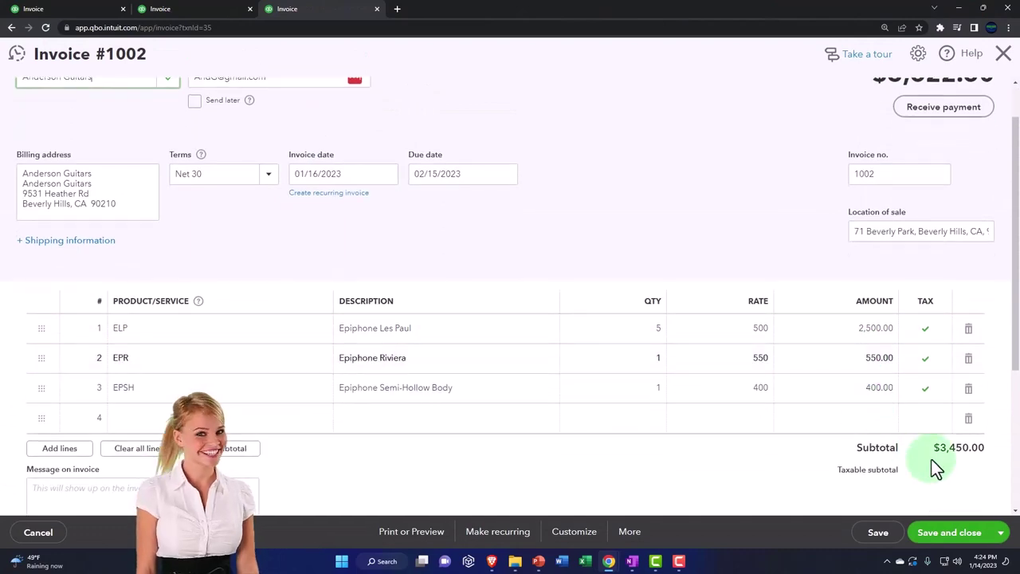
pyautogui.scroll(-2, 936, 468)
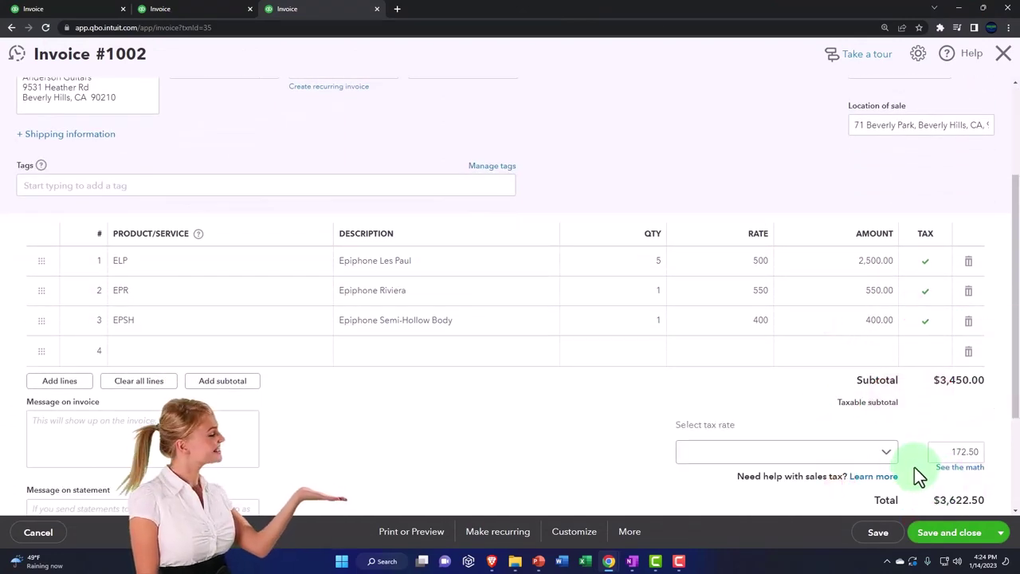
pyautogui.scroll(3, 152, 350)
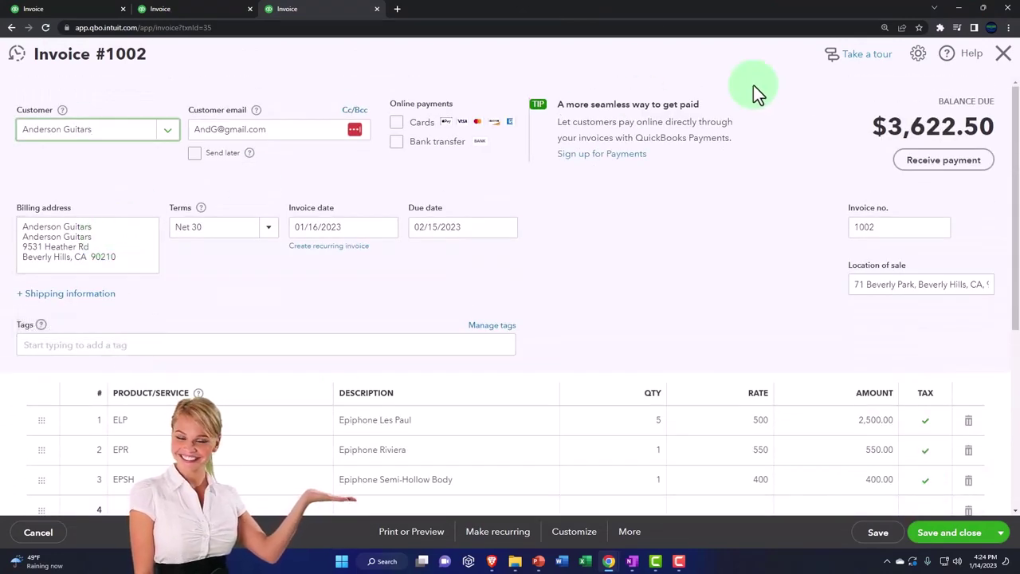
pyautogui.click(1002, 56)
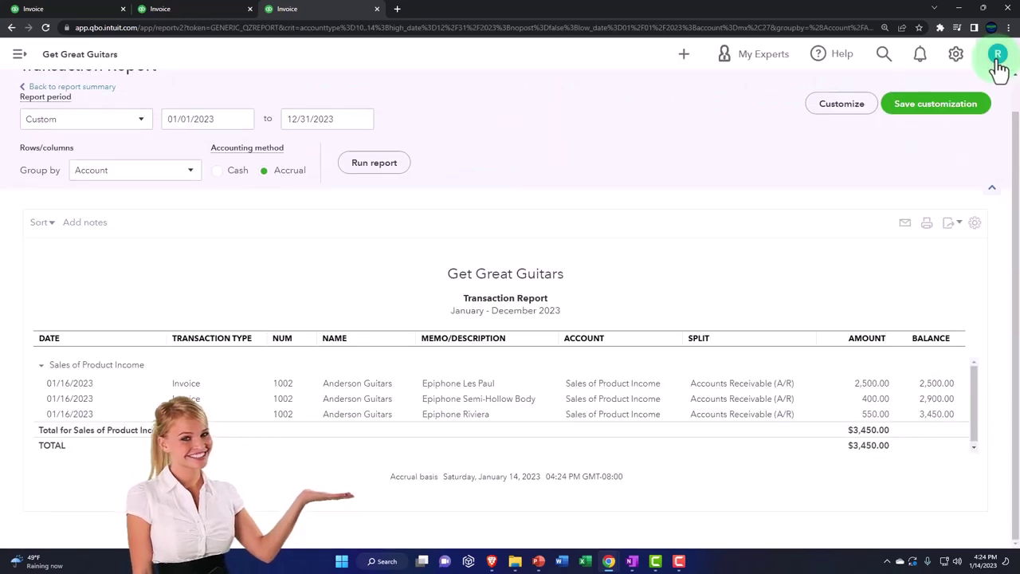
pyautogui.click(102, 125)
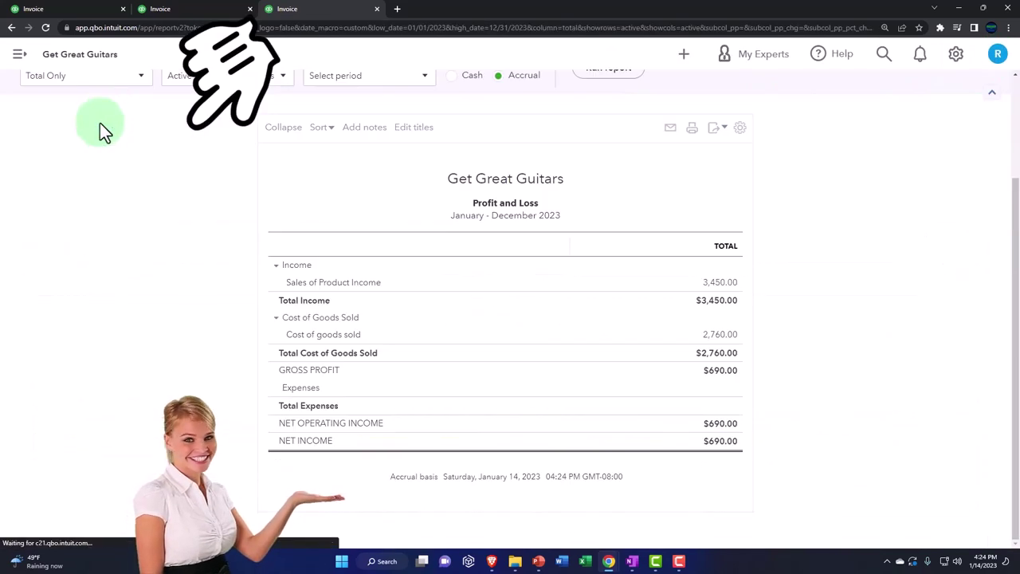
# Switch to the Balance Sheet and drill into California Department of Tax and Fee Administration Payable under Other Current Liabilities.
pyautogui.click(175, 10)
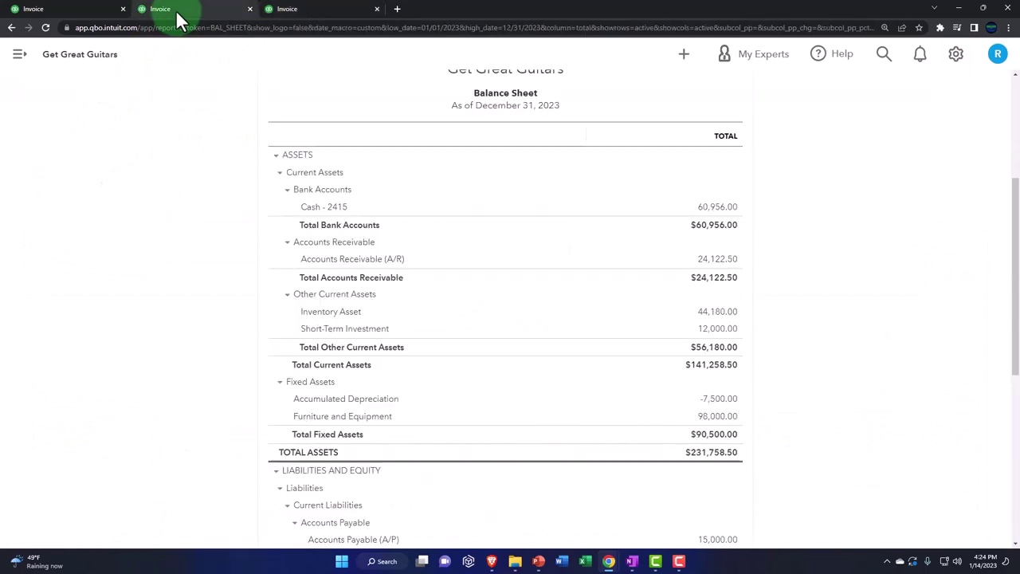
pyautogui.scroll(-5, 195, 286)
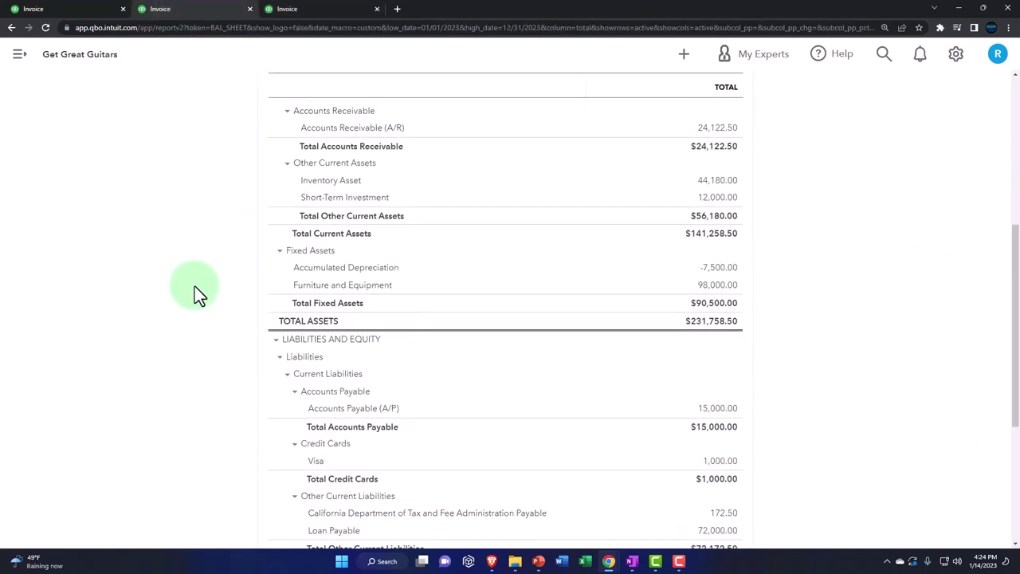
pyautogui.hotkey('ctrl', '+')
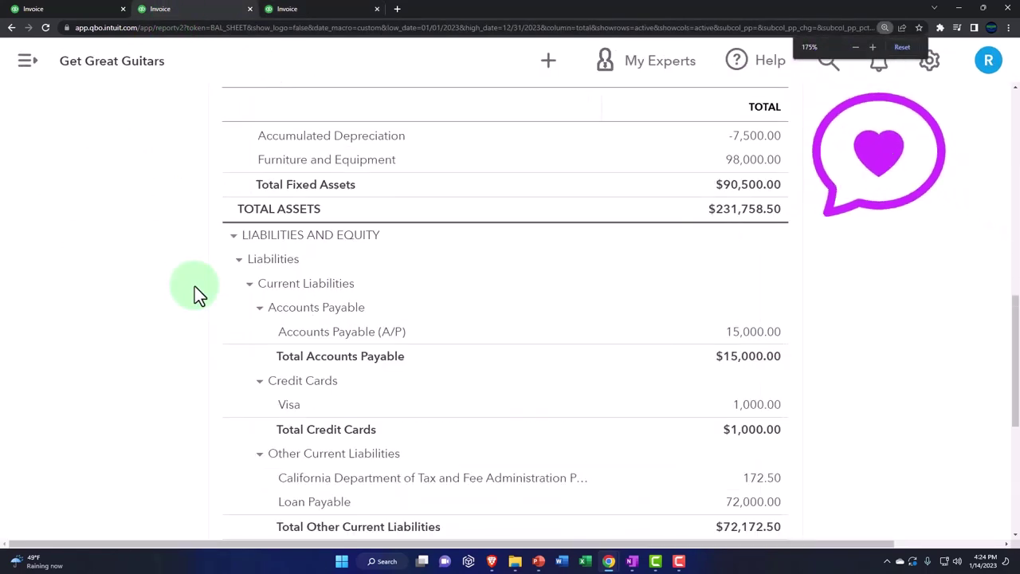
pyautogui.scroll(-2, 199, 295)
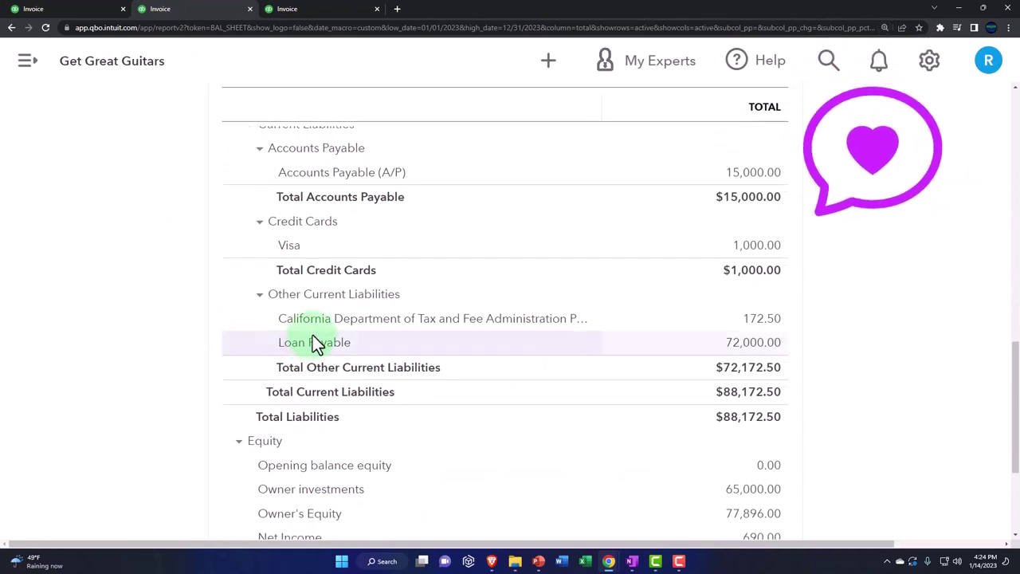
pyautogui.click(349, 312)
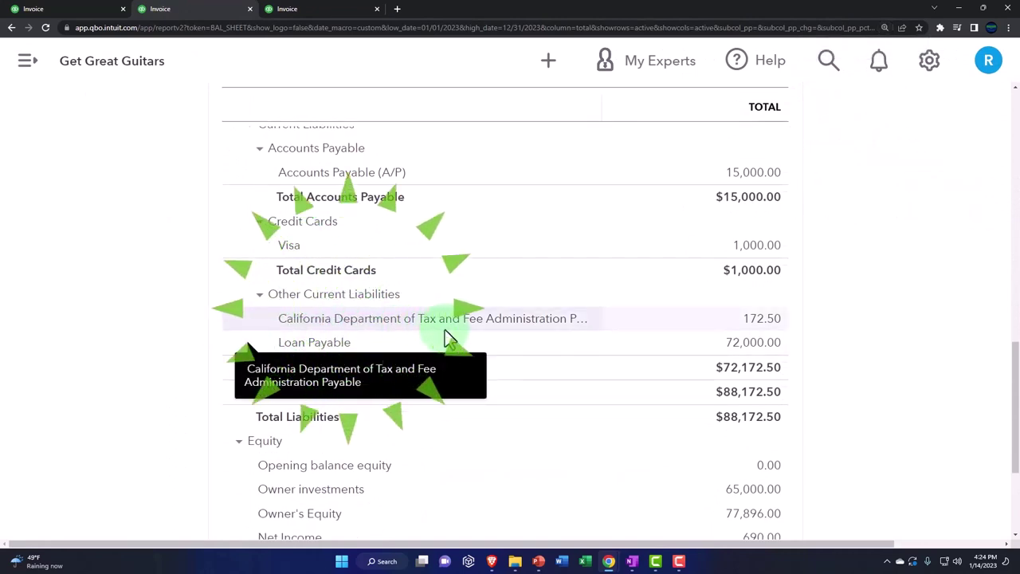
pyautogui.click(154, 328)
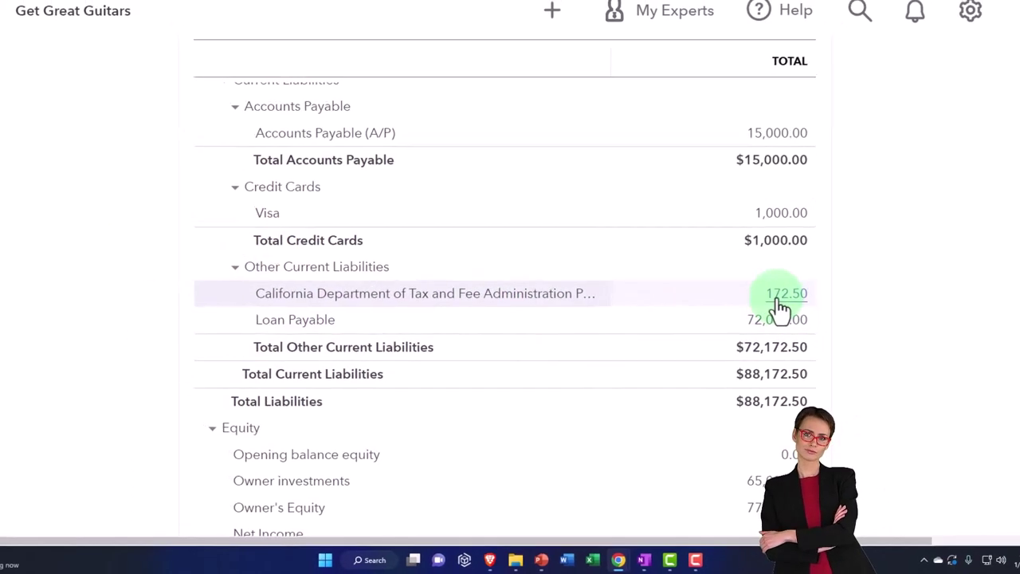
pyautogui.click(776, 307)
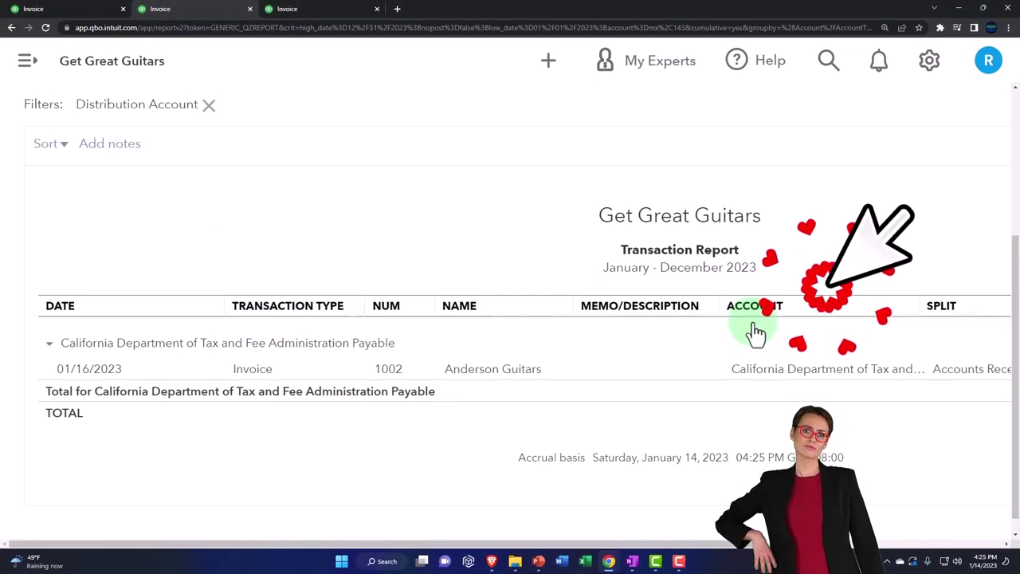
# Open invoice 1002 from the tax payable transaction report, examine its tax rate and sales tax, and return to the Balance Sheet.
pyautogui.hotkey('ctrl', '-')
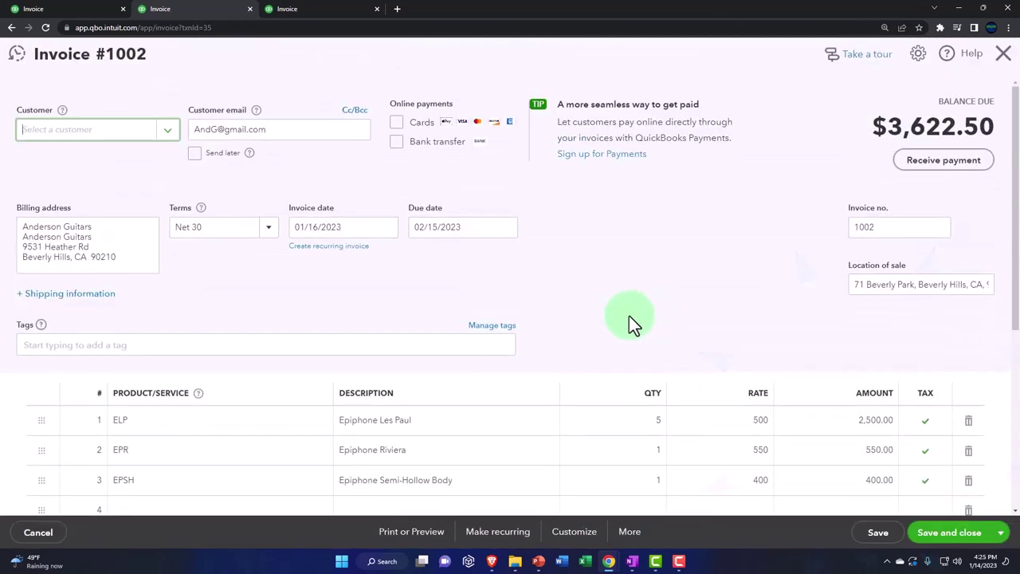
pyautogui.scroll(-3, 626, 318)
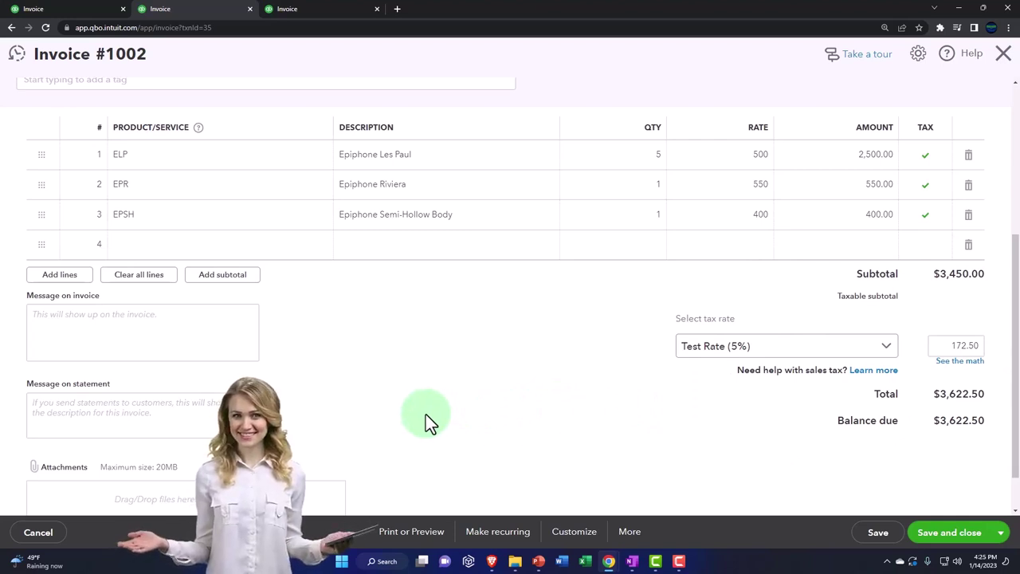
pyautogui.scroll(5, 426, 414)
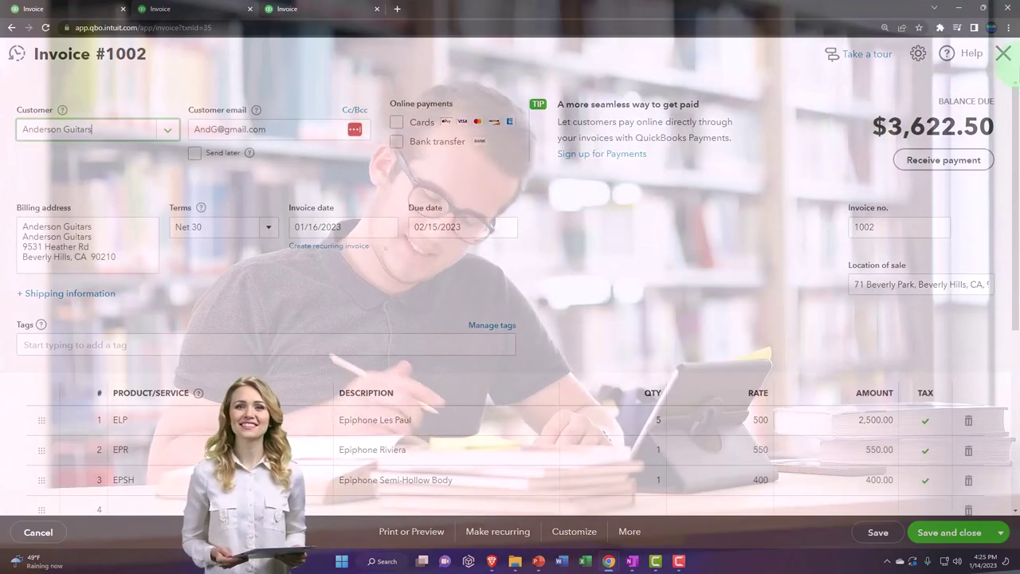
pyautogui.click(1003, 54)
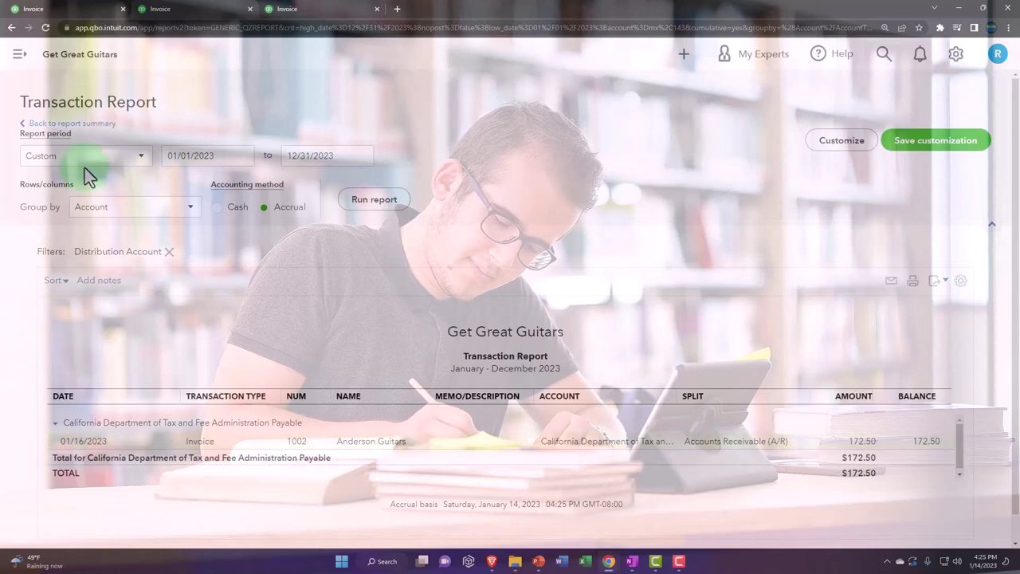
pyautogui.click(96, 128)
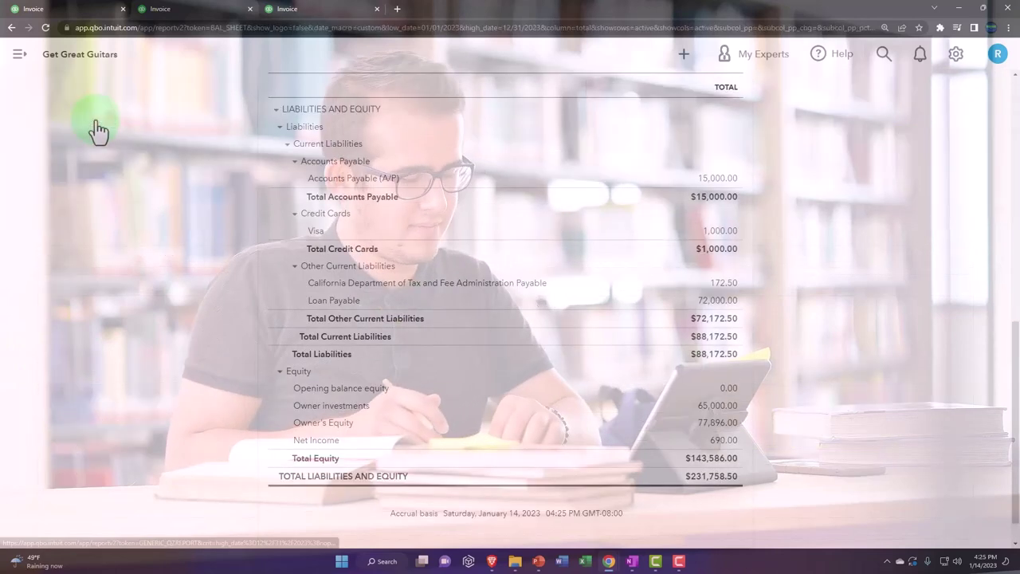
# Drill into the Inventory Asset amount on the Balance Sheet and examine the invoice 1002 entries in its transaction report.
pyautogui.scroll(2, 163, 347)
pyautogui.hotkey('ctrl', '+')
pyautogui.hotkey('ctrl', '+')
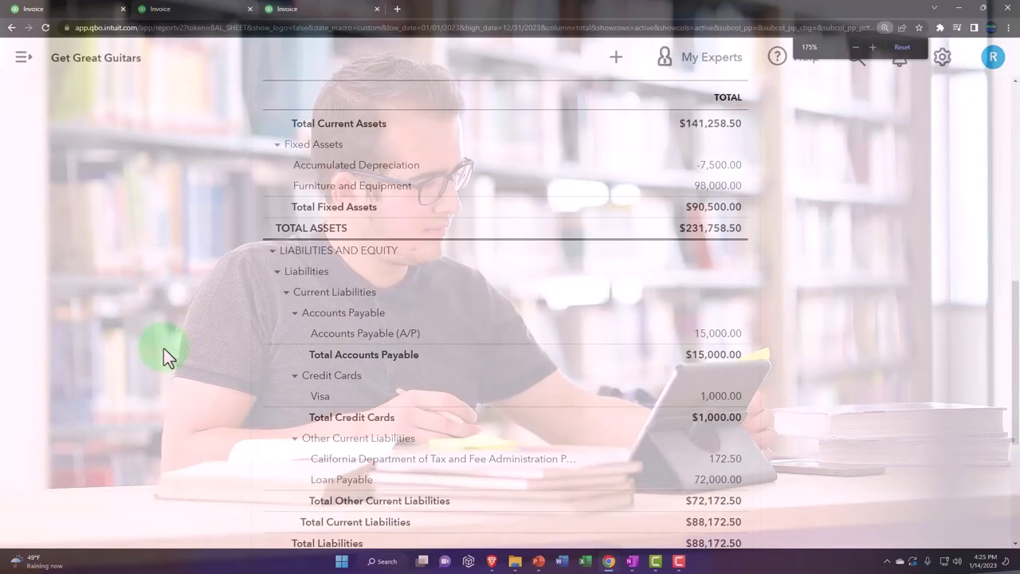
pyautogui.scroll(5, 170, 370)
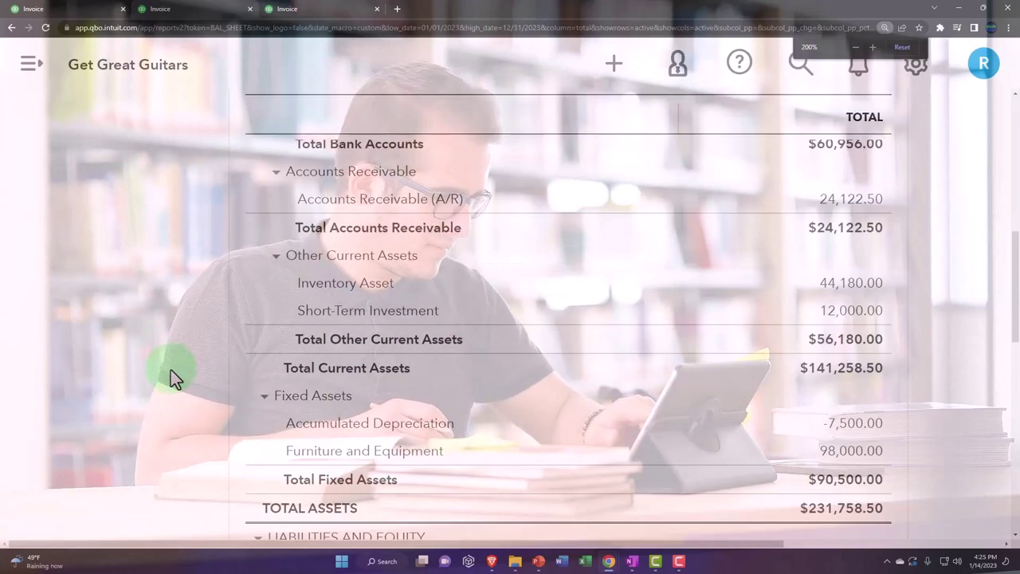
pyautogui.scroll(-2, 170, 373)
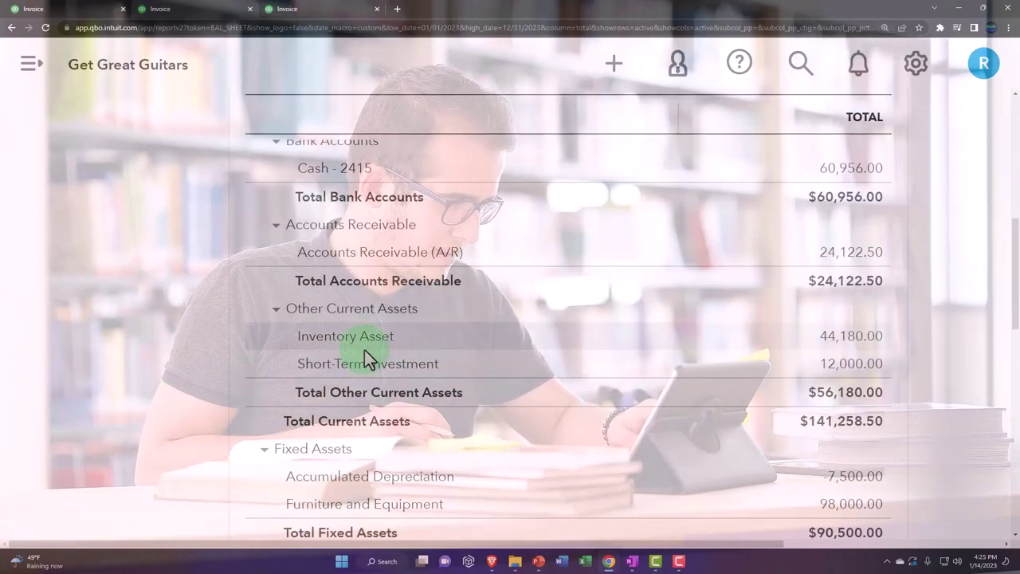
pyautogui.click(842, 348)
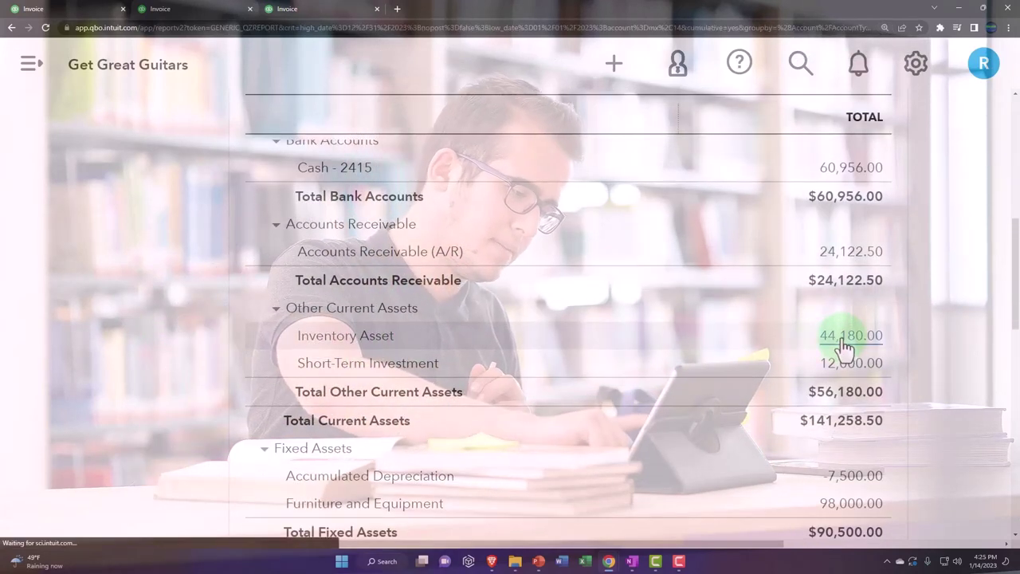
pyautogui.hotkey('ctrl', '-')
pyautogui.hotkey('ctrl', '-')
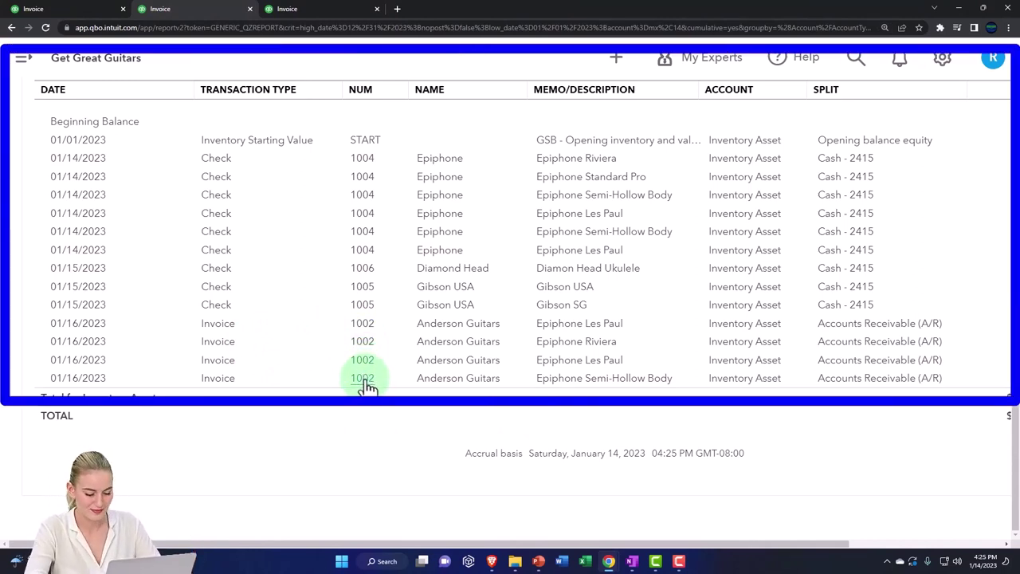
pyautogui.hotkey('ctrl', '-')
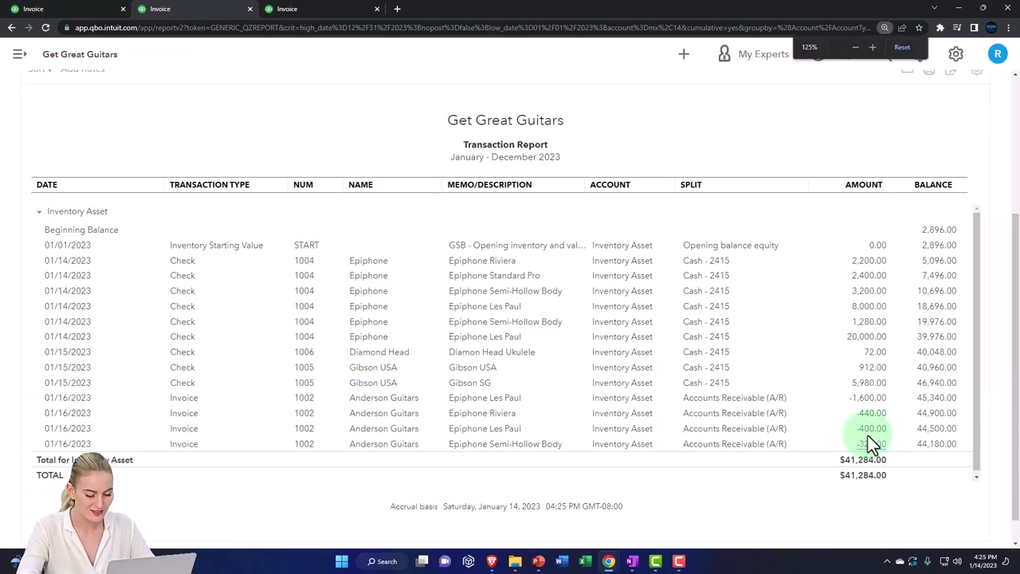
# Open the invoice behind the -1,600.00 Epiphone Les Paul inventory entry, review its quantities, rates and amounts, and close it.
pyautogui.click(871, 405)
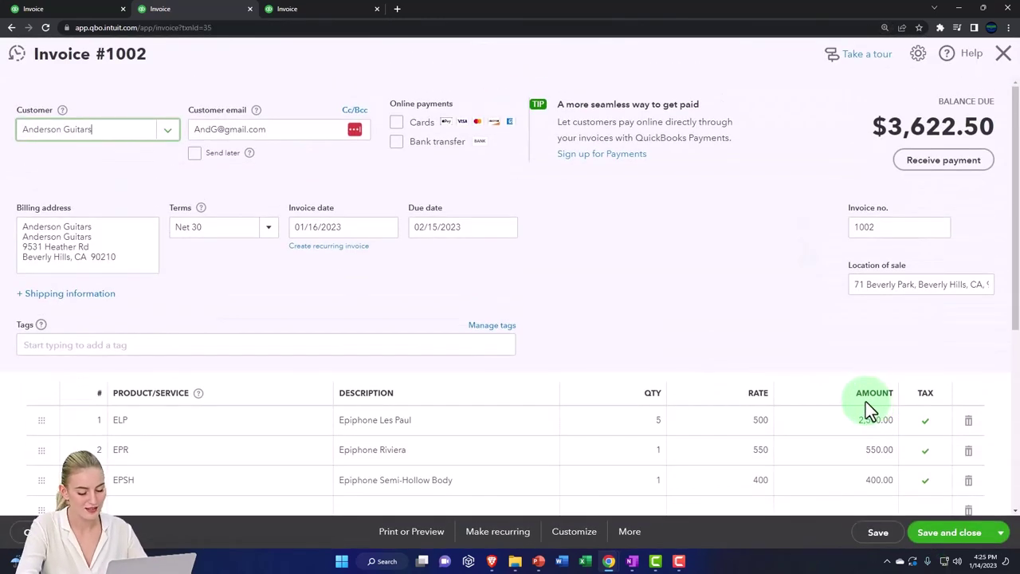
pyautogui.scroll(-1, 865, 402)
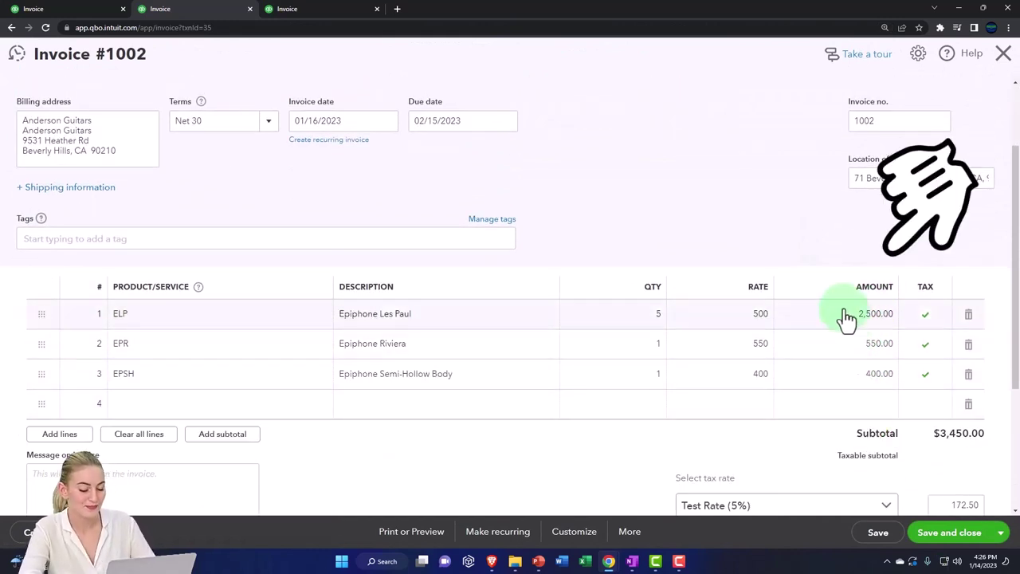
pyautogui.scroll(-1, 838, 321)
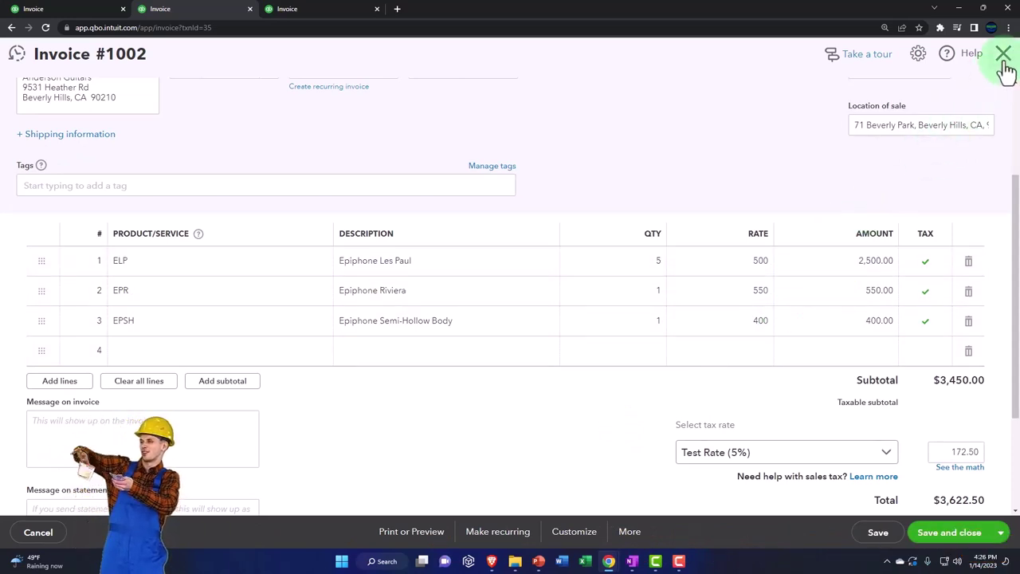
pyautogui.click(652, 295)
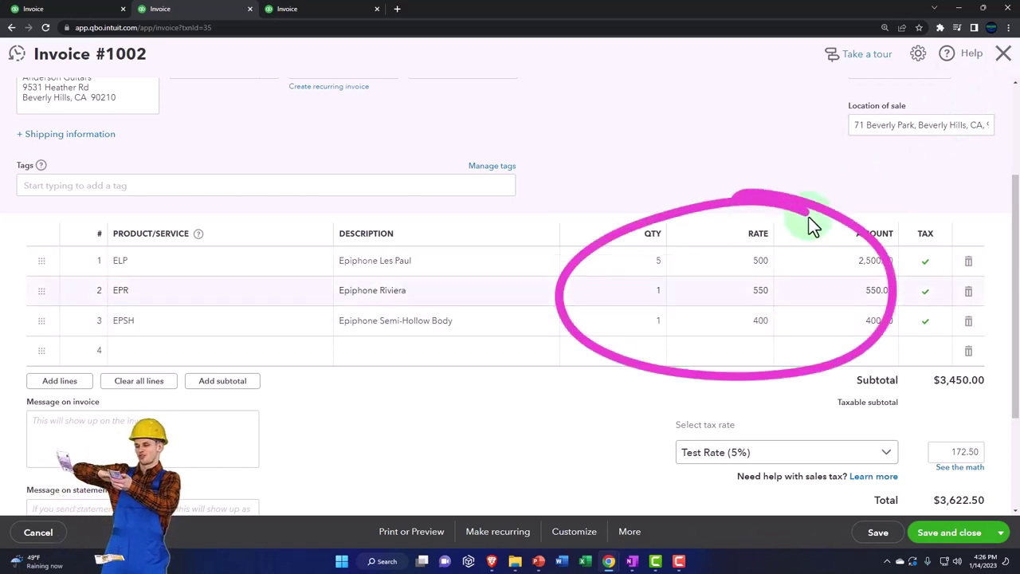
pyautogui.click(1003, 58)
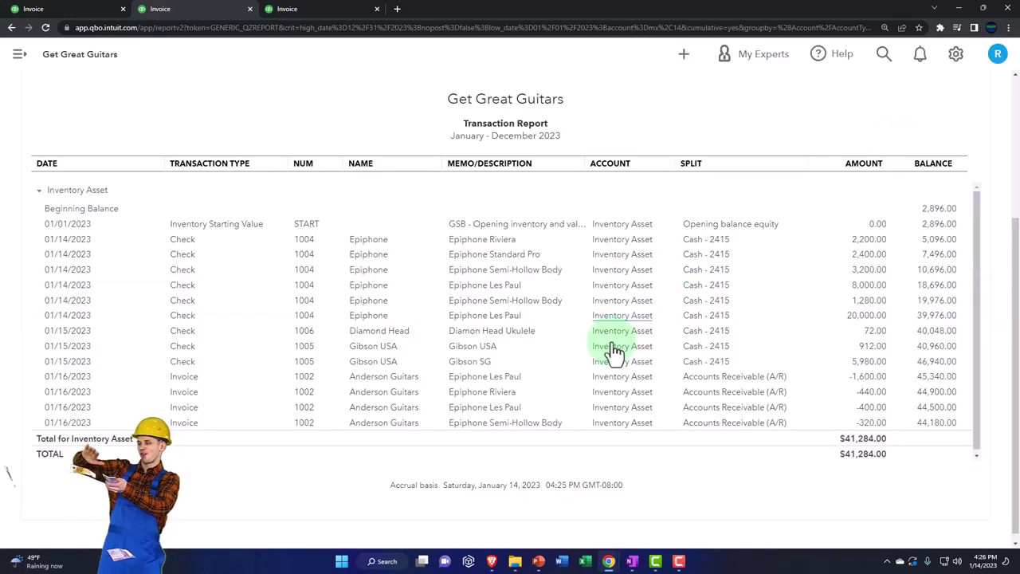
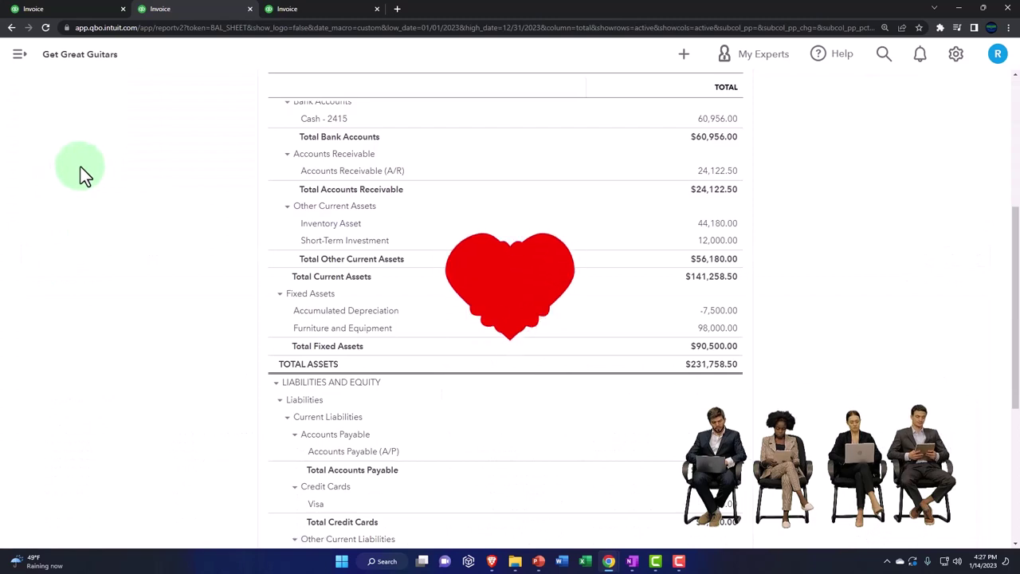
# Switch to the Profit and Loss report, drill into Cost of goods sold, and examine its invoice 1002 entries.
pyautogui.click(322, 10)
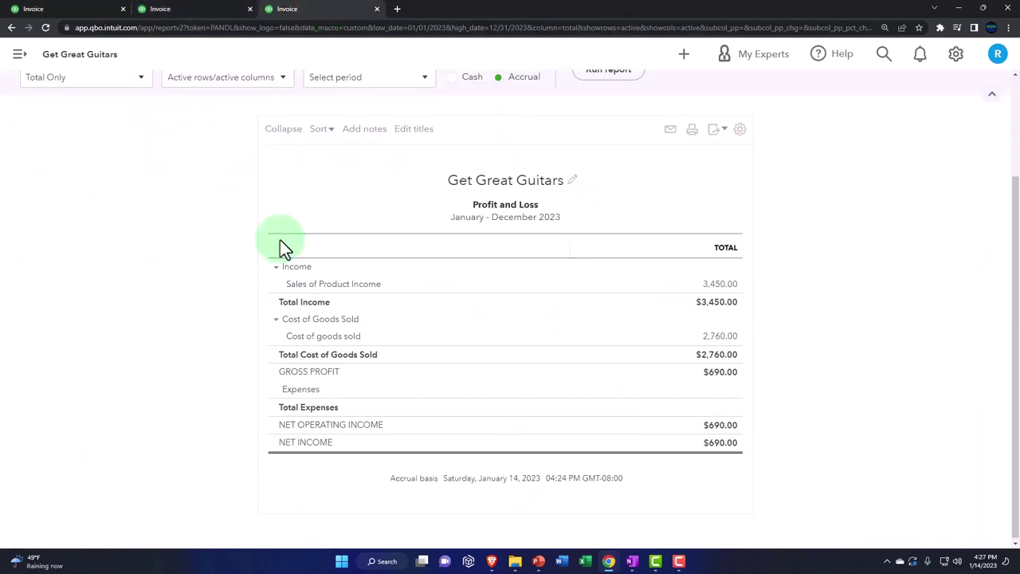
pyautogui.hotkey('ctrl', '+')
pyautogui.hotkey('ctrl', '+')
pyautogui.scroll(-2, 333, 350)
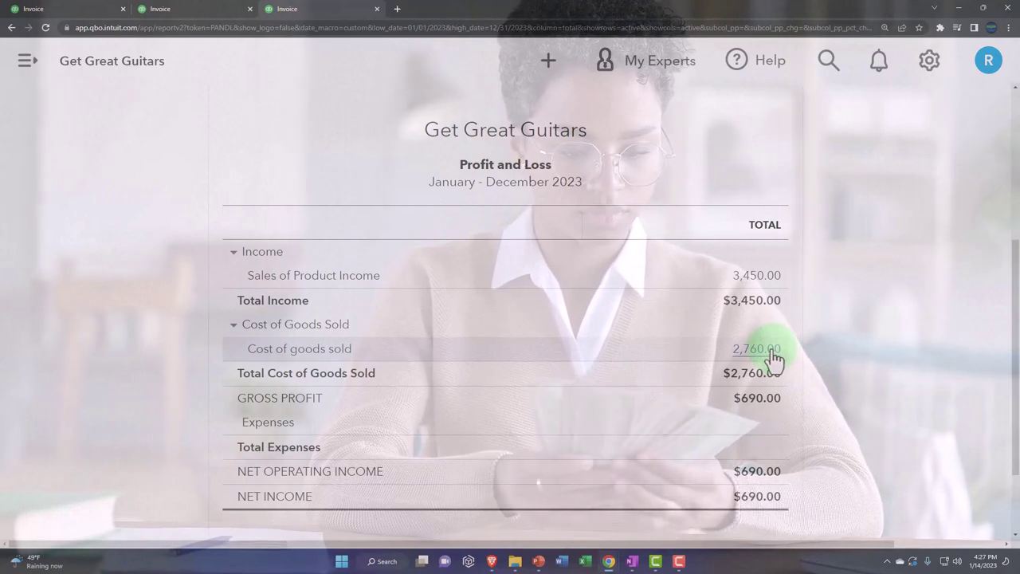
pyautogui.click(773, 353)
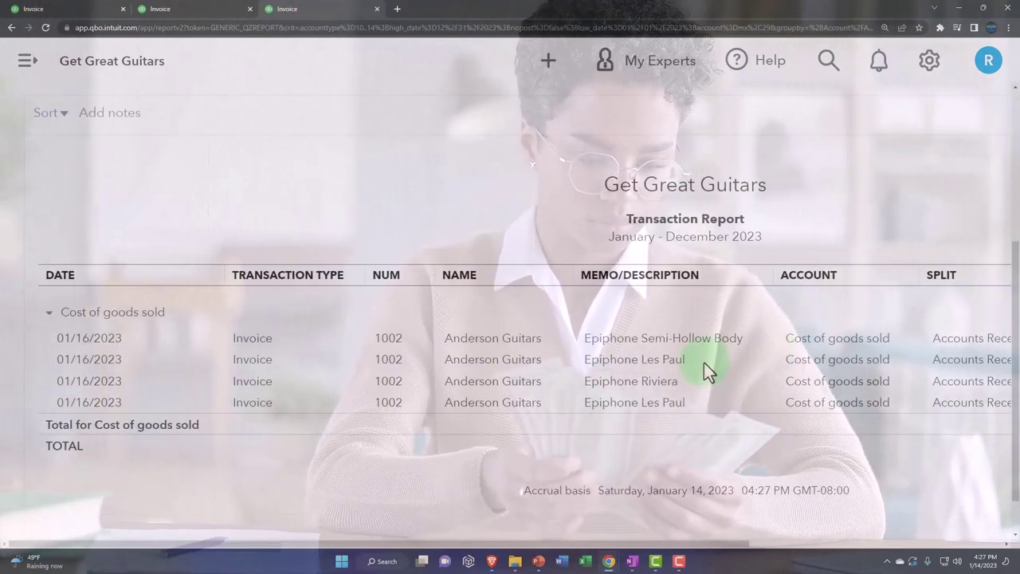
pyautogui.hotkey('ctrl', '-')
pyautogui.hotkey('ctrl', '-')
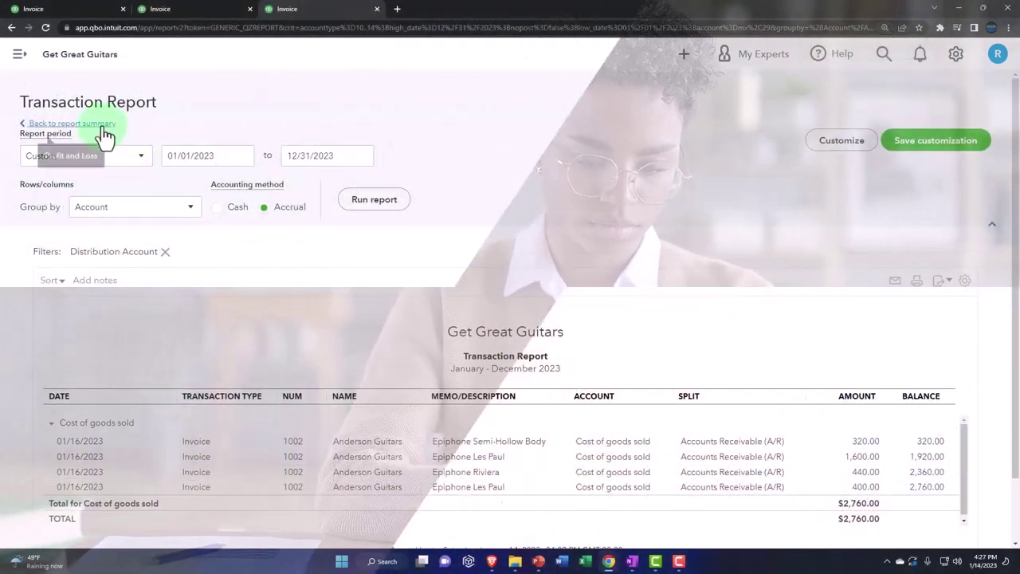
# Return to the Profit and Loss, examine sales income, cost of goods sold and net income, and compare them with the Balance Sheet.
pyautogui.hotkey('ctrl', '+')
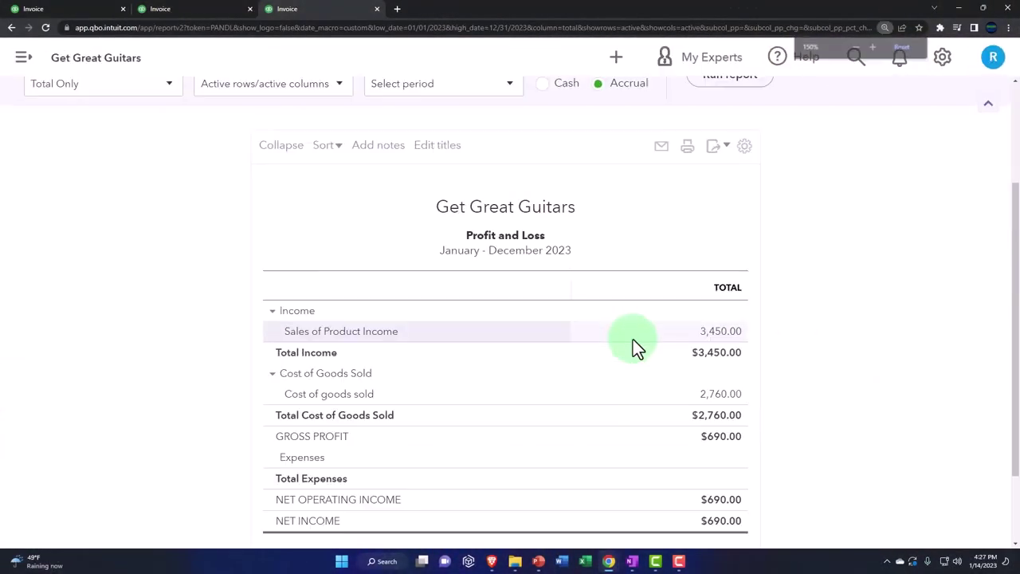
pyautogui.hotkey('ctrl', '+')
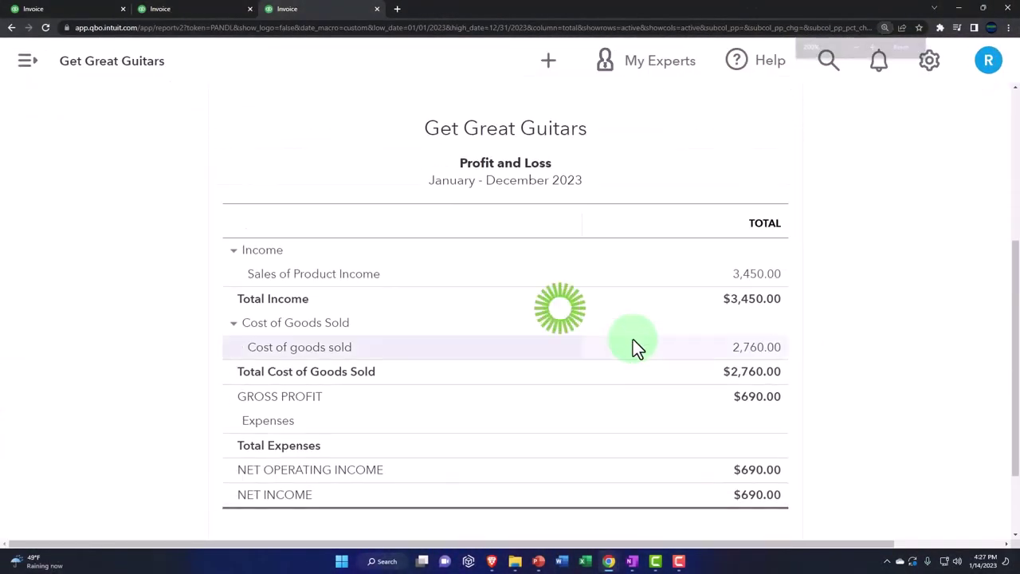
pyautogui.scroll(-2, 948, 359)
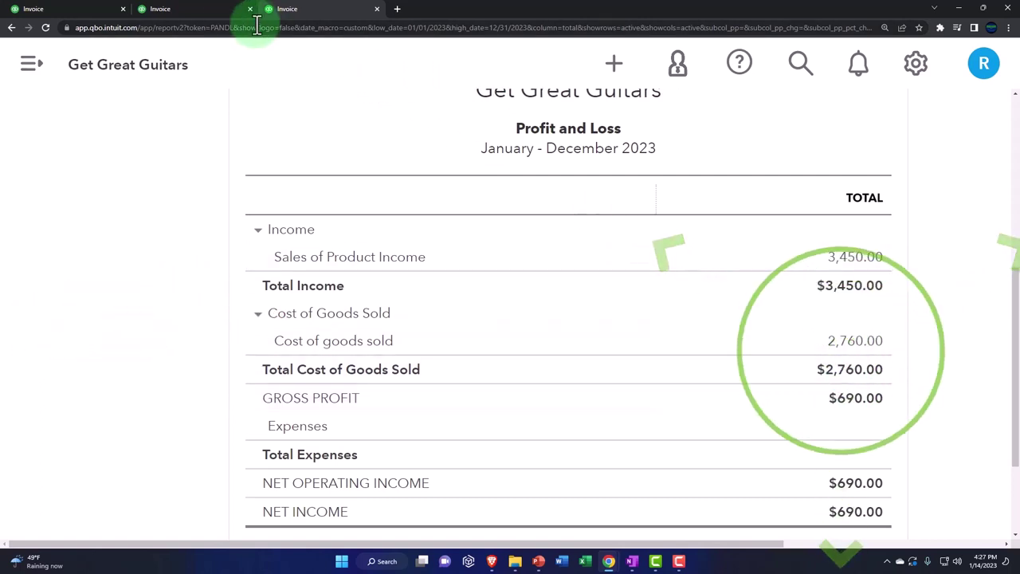
pyautogui.click(212, 16)
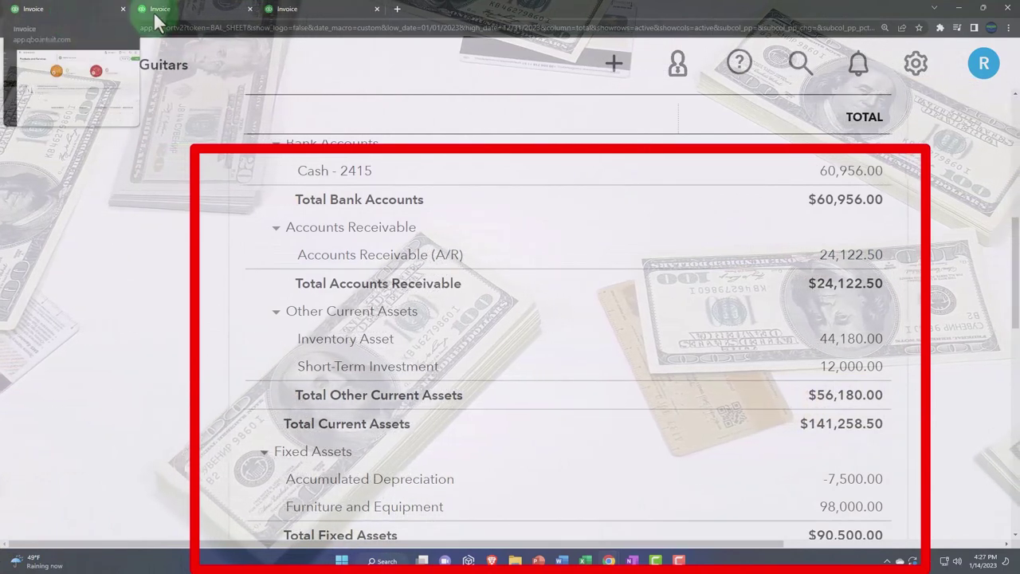
# Duplicate the Profit and Loss browser tab and open the Reports list in the copy with the navigation collapsed.
pyautogui.click(332, 9)
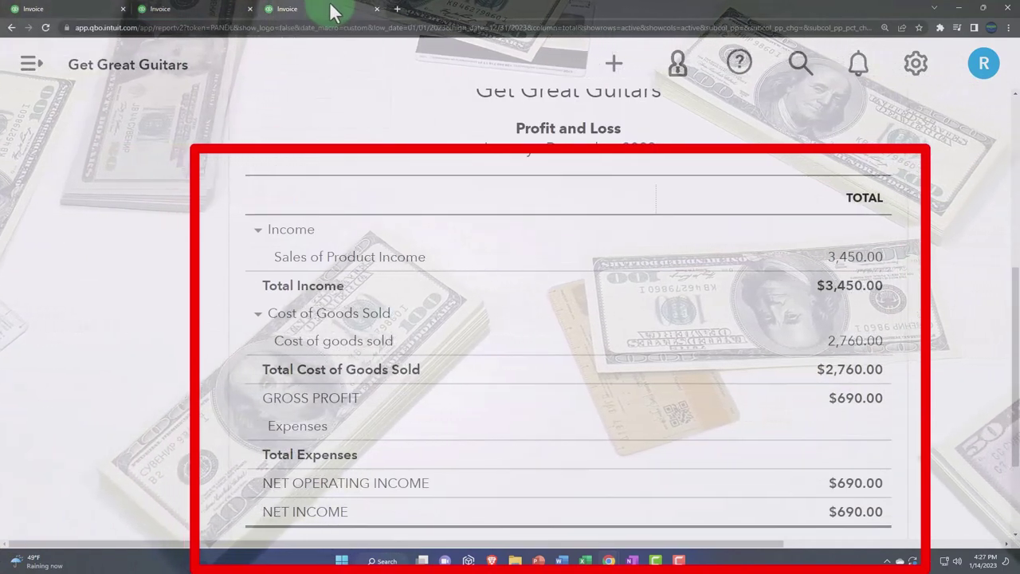
pyautogui.rightClick(332, 9)
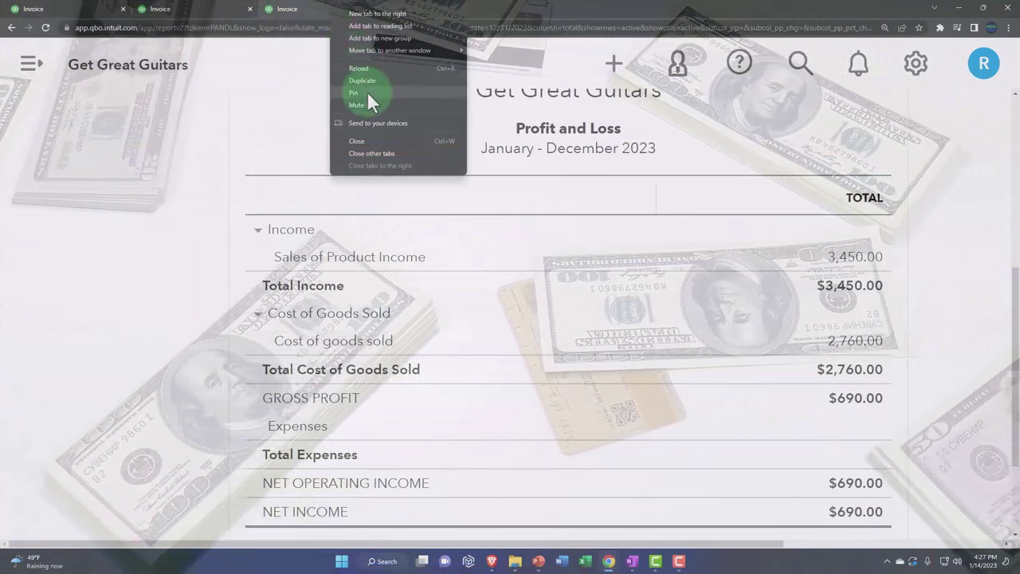
pyautogui.click(369, 81)
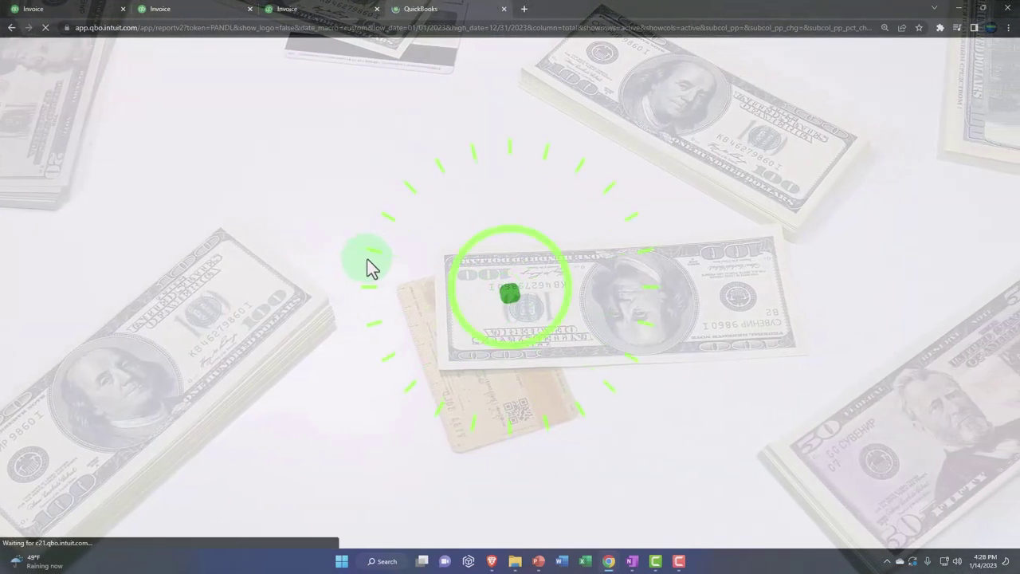
pyautogui.scroll(-5, 157, 346)
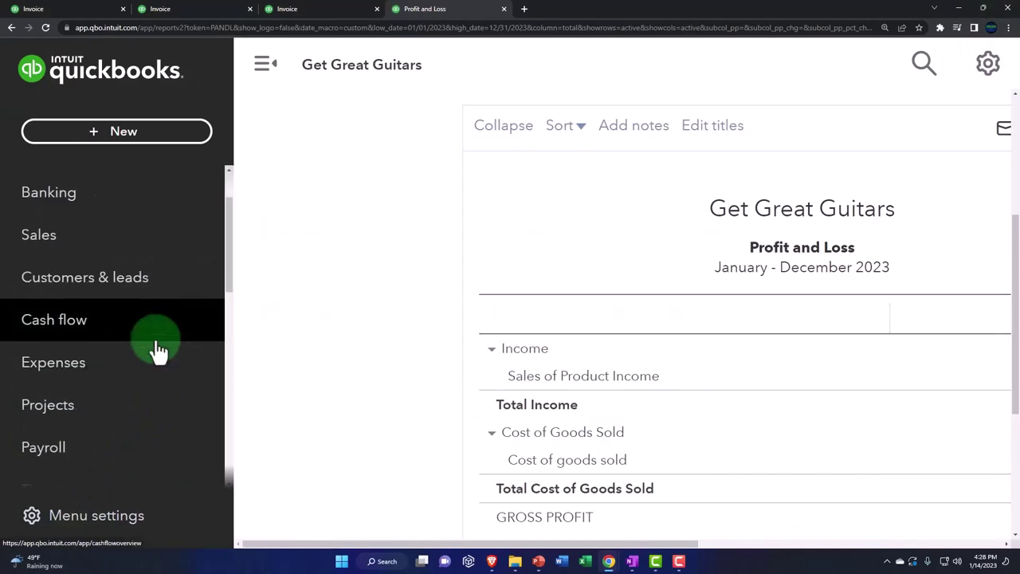
pyautogui.click(157, 349)
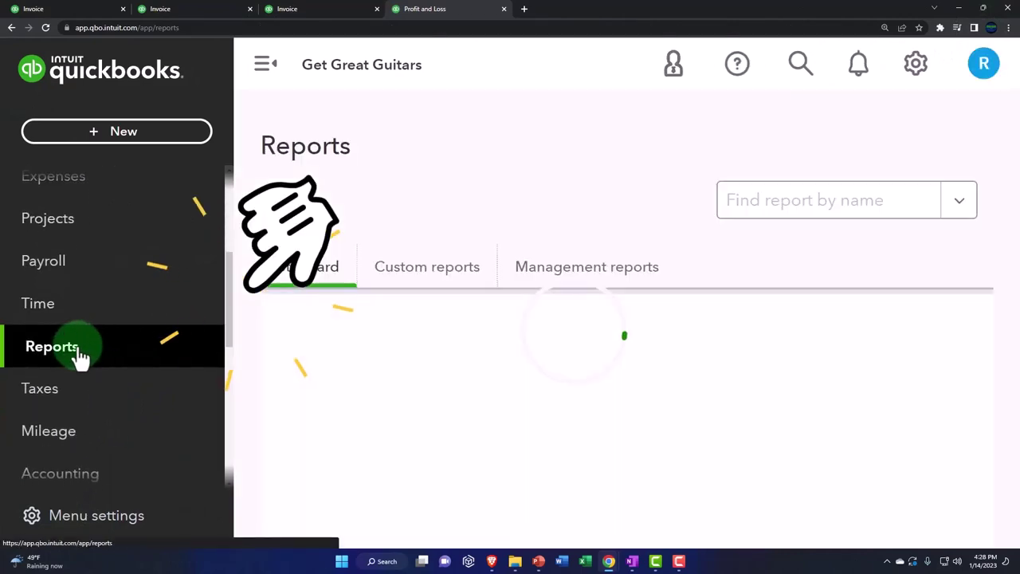
pyautogui.click(263, 72)
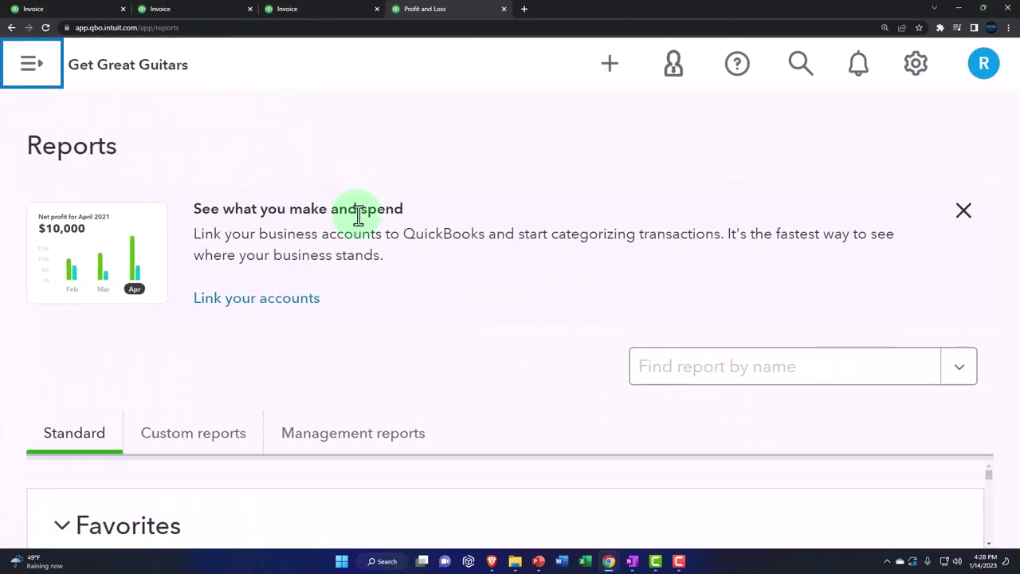
# Run the Accounts receivable aging summary as of 12/31/2023 and compare it with Accounts Receivable on the Balance Sheet.
pyautogui.hotkey('ctrl', '-')
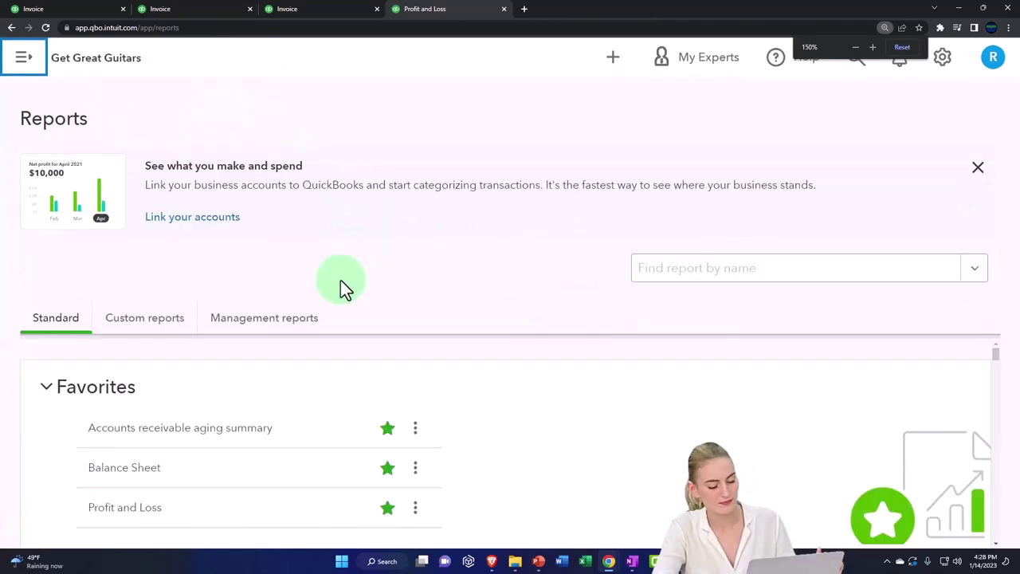
pyautogui.scroll(-3, 271, 382)
pyautogui.hotkey('ctrl', '-')
pyautogui.scroll(-5, 265, 393)
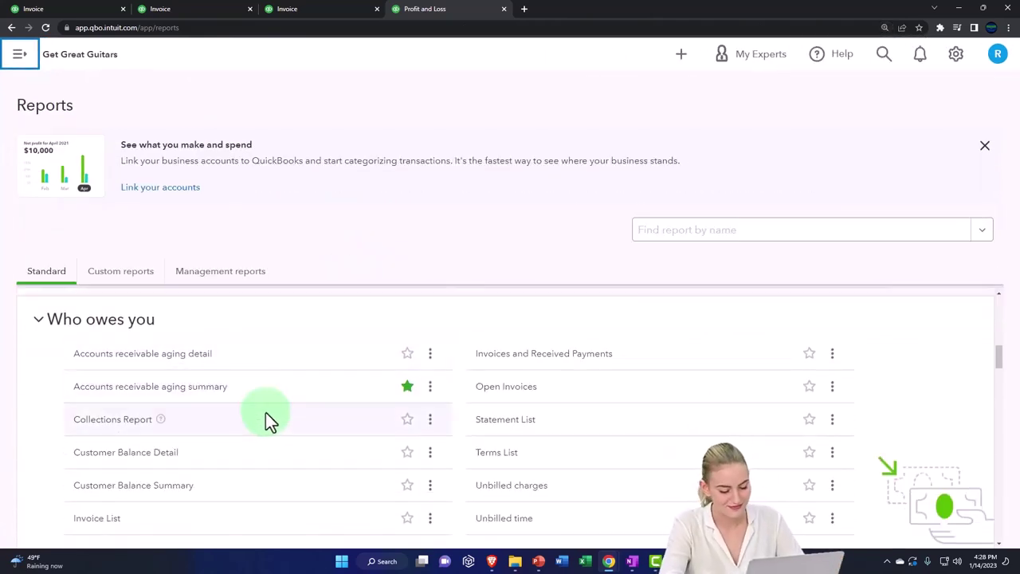
pyautogui.click(189, 387)
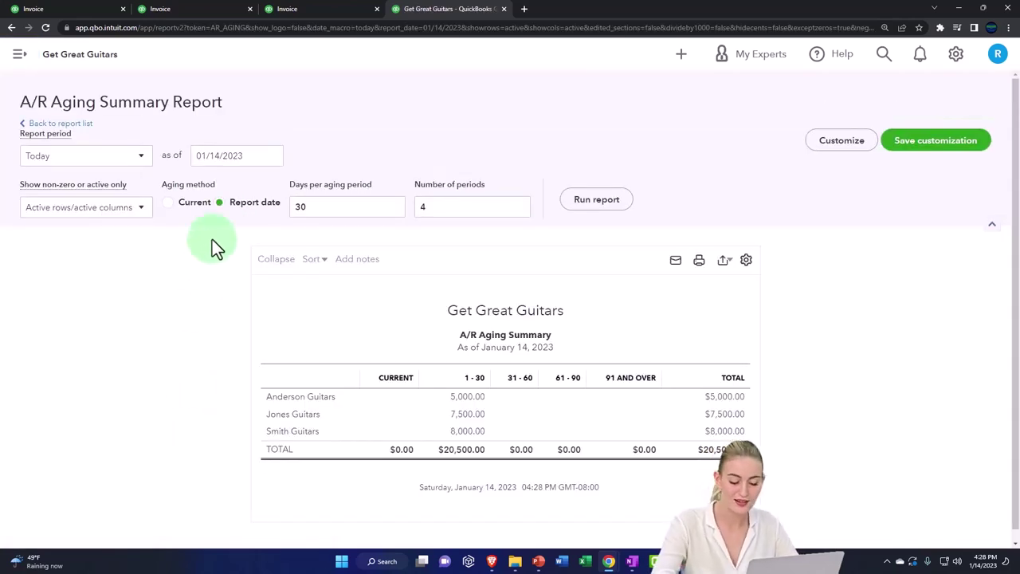
pyautogui.click(93, 403)
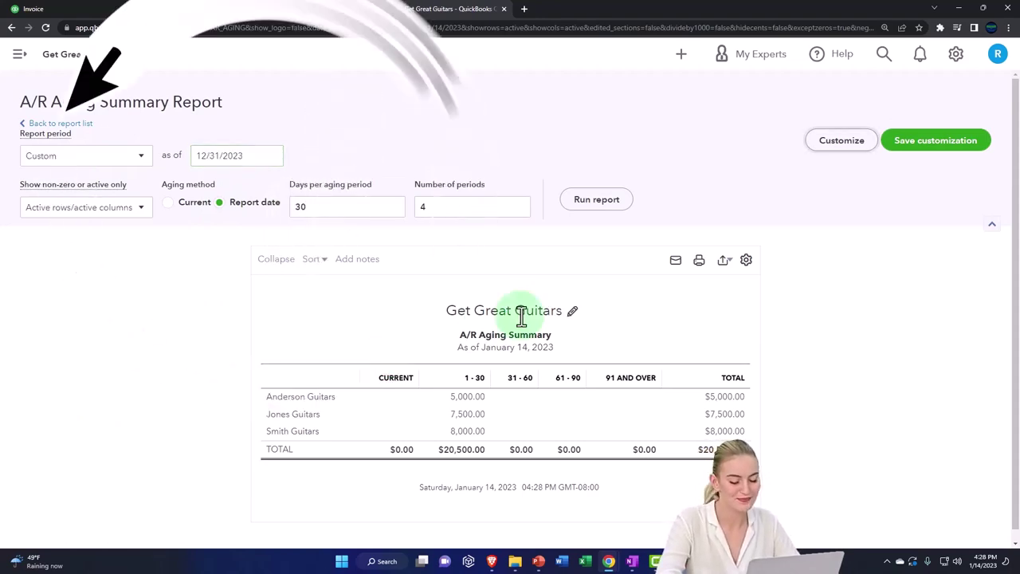
pyautogui.click(596, 206)
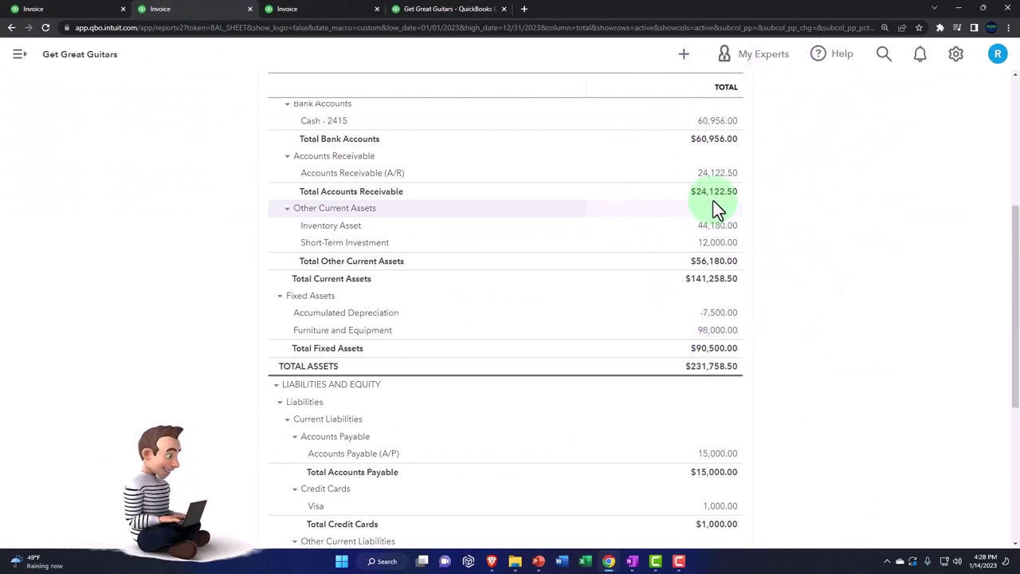
pyautogui.hotkey('ctrl', '+')
pyautogui.hotkey('ctrl', '+')
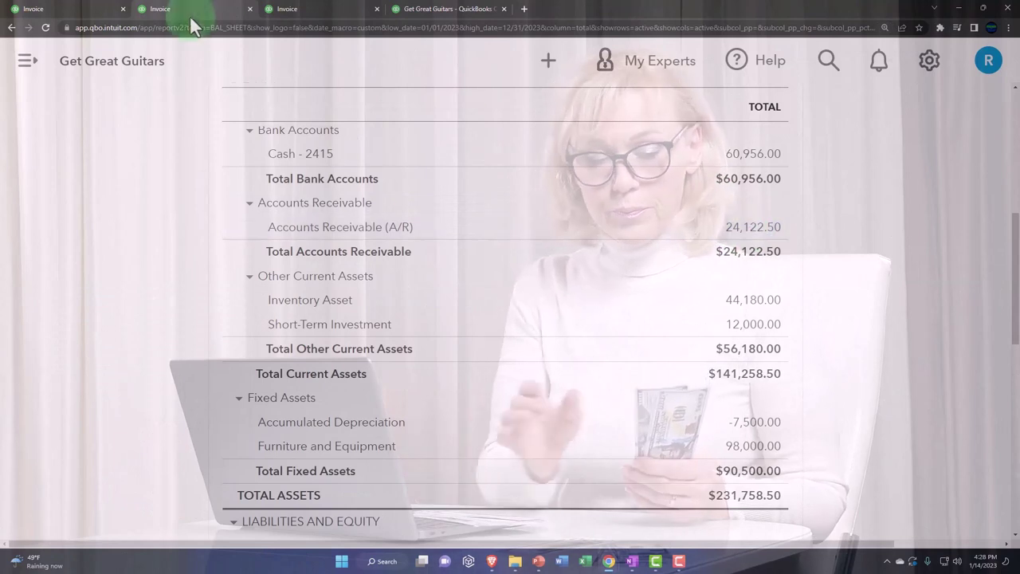
# Switch to the Products and Services browser tab, open the Customers list under Sales there, and collapse the navigation.
pyautogui.click(83, 12)
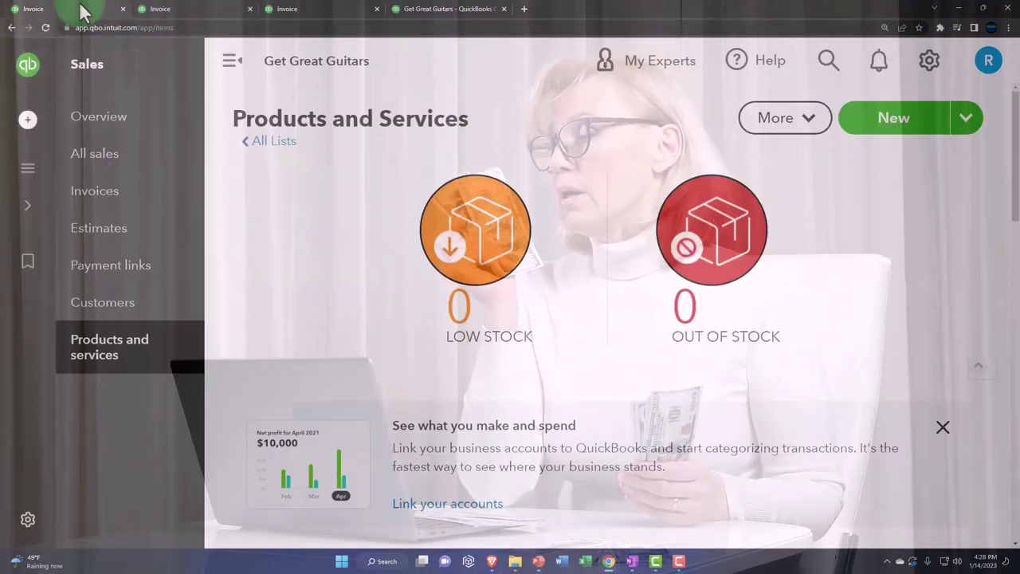
pyautogui.click(27, 167)
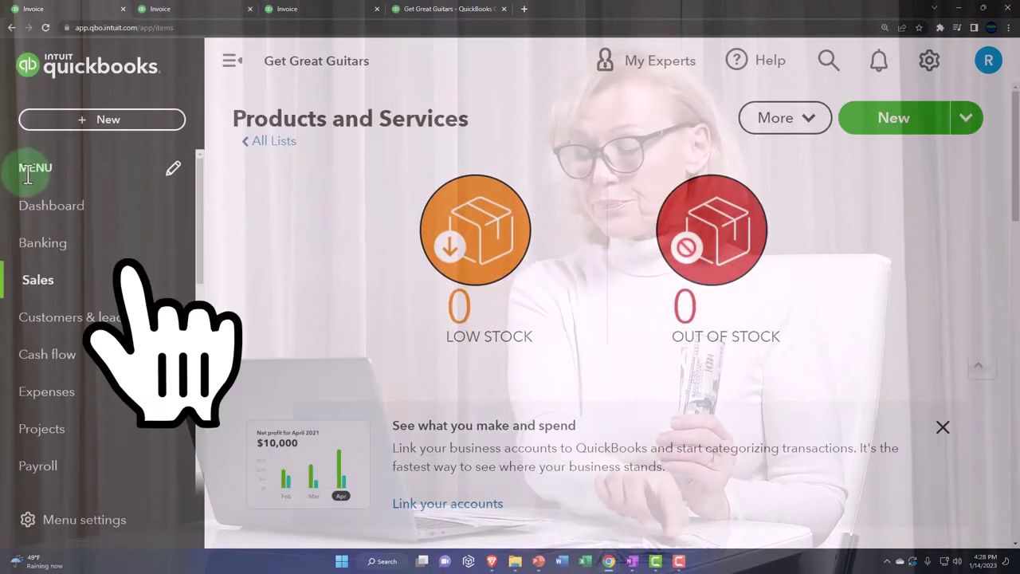
pyautogui.click(32, 283)
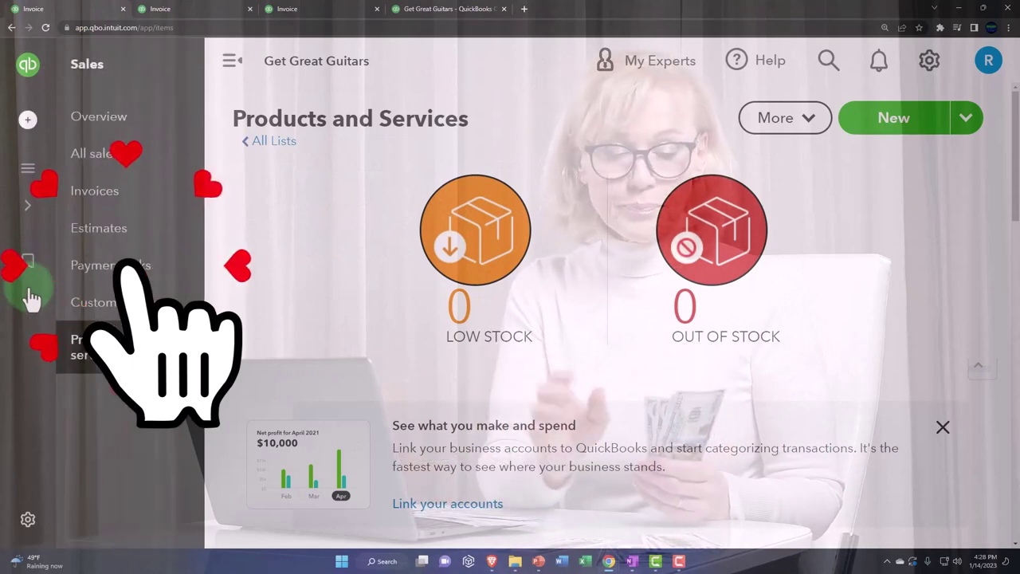
pyautogui.hotkey('ctrl', '-')
pyautogui.hotkey('ctrl', '-')
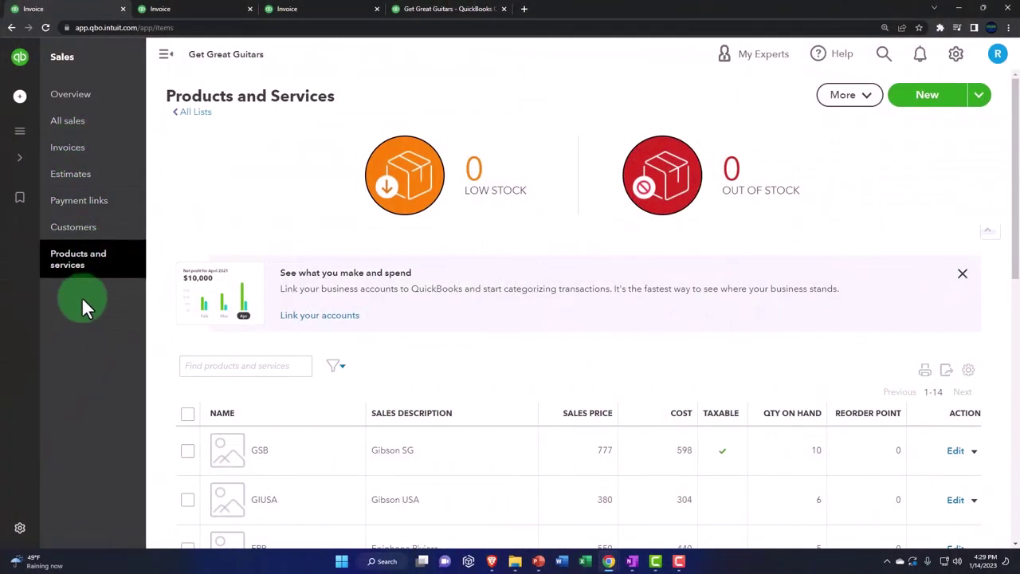
pyautogui.moveTo(27, 182)
pyautogui.click(29, 217)
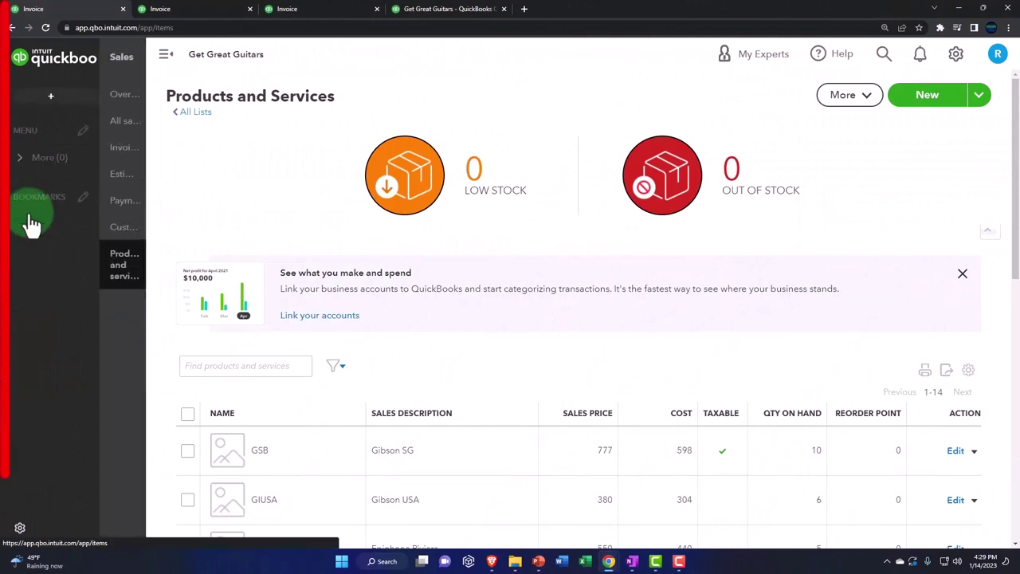
pyautogui.click(78, 239)
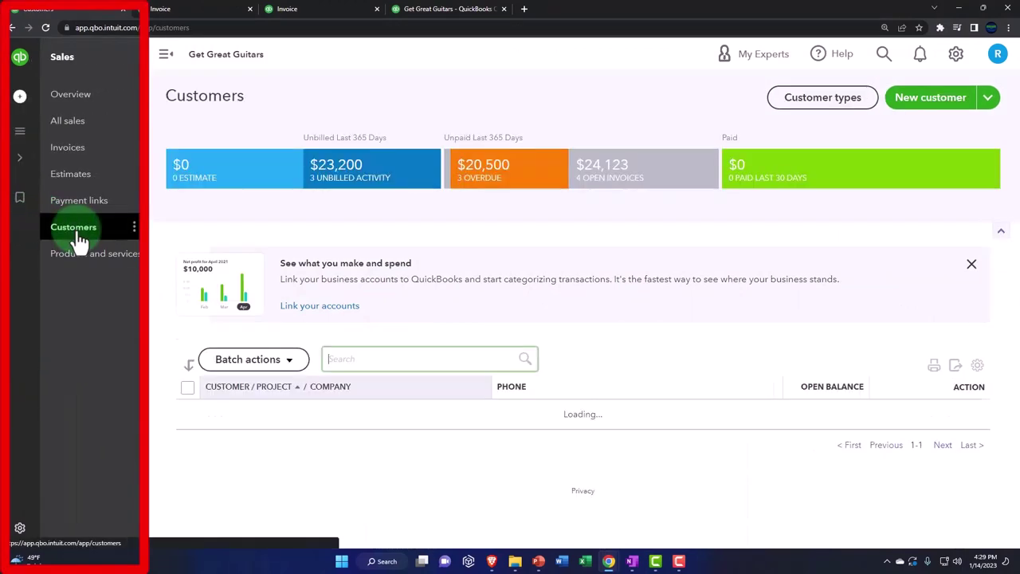
pyautogui.click(164, 57)
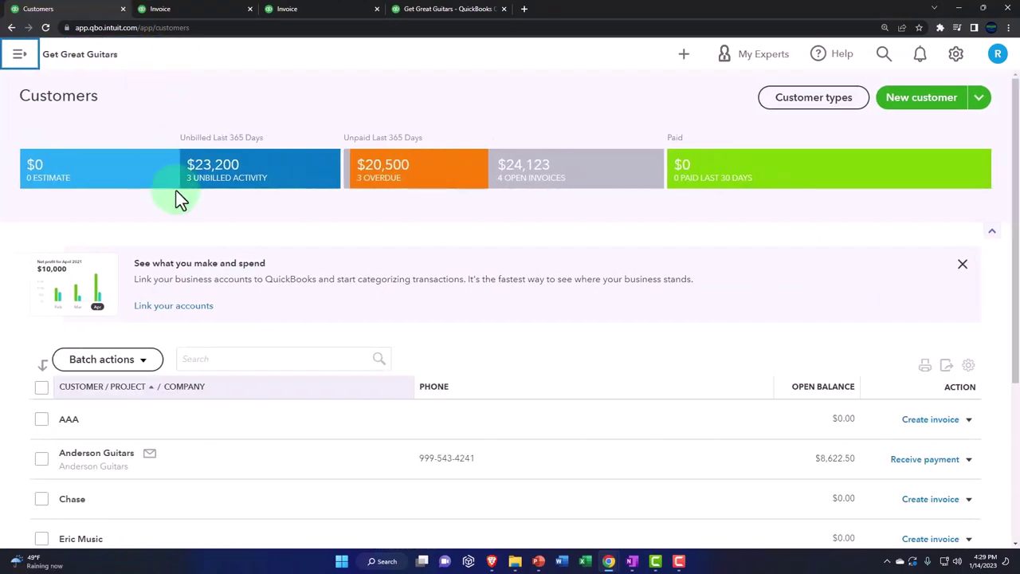
# Filter the customer list to those with open invoices and open the Anderson Guitars customer.
pyautogui.scroll(-2, 176, 190)
pyautogui.scroll(2, 183, 218)
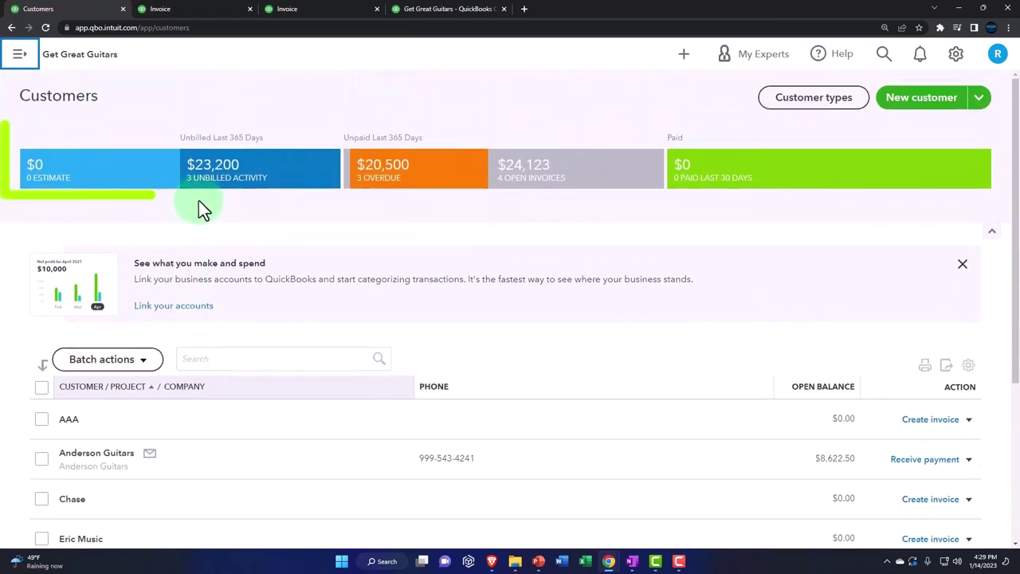
pyautogui.click(553, 186)
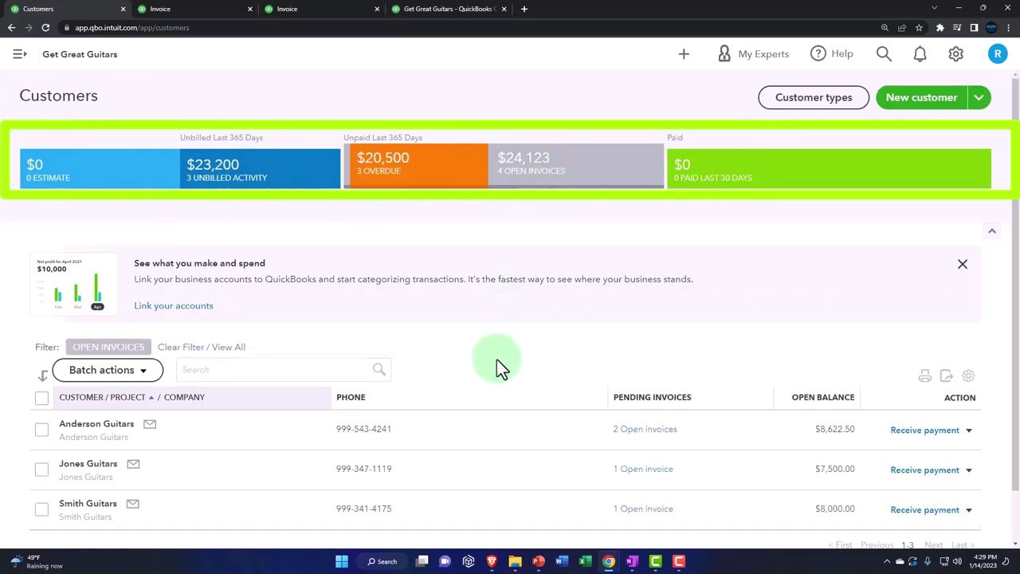
pyautogui.scroll(-1, 496, 359)
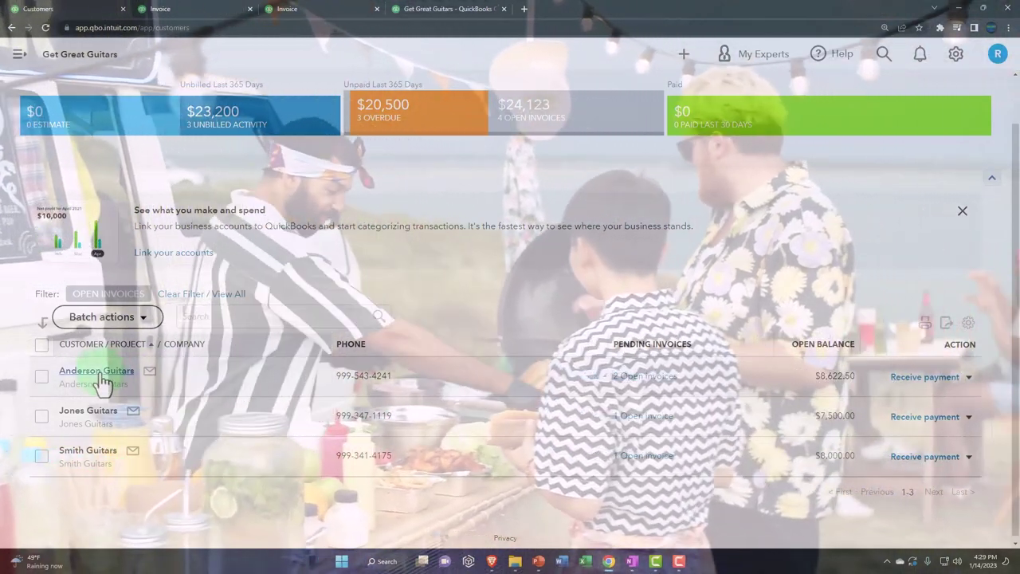
pyautogui.click(99, 373)
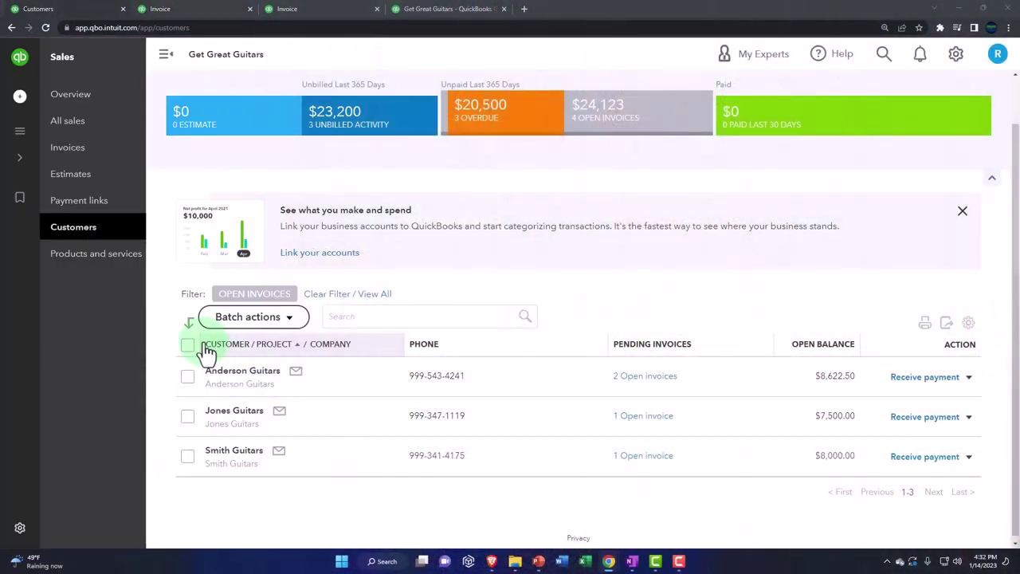
# Open the All sales transaction list under Sales and collapse the navigation.
pyautogui.moveTo(24, 148)
pyautogui.click(27, 213)
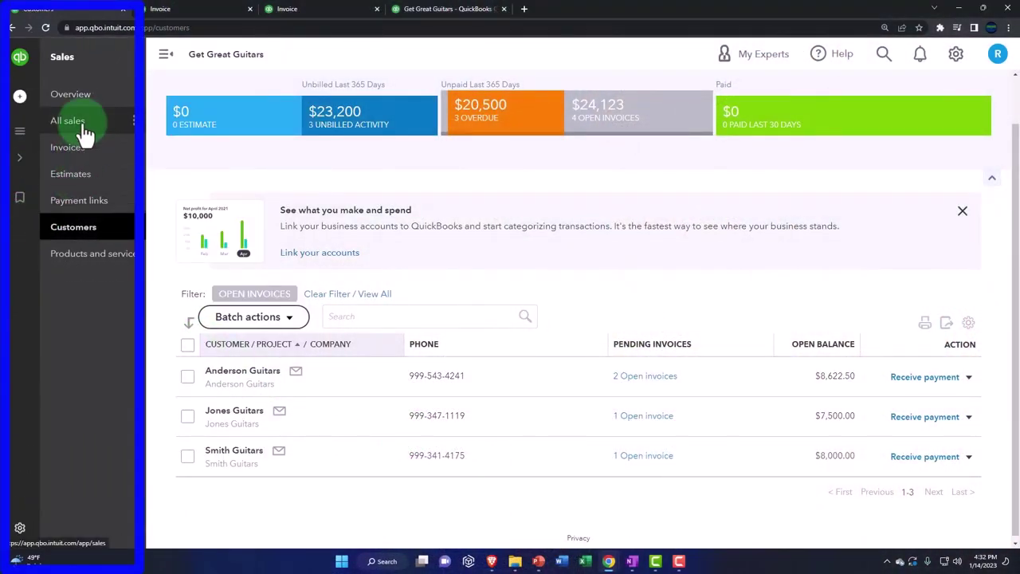
pyautogui.click(84, 129)
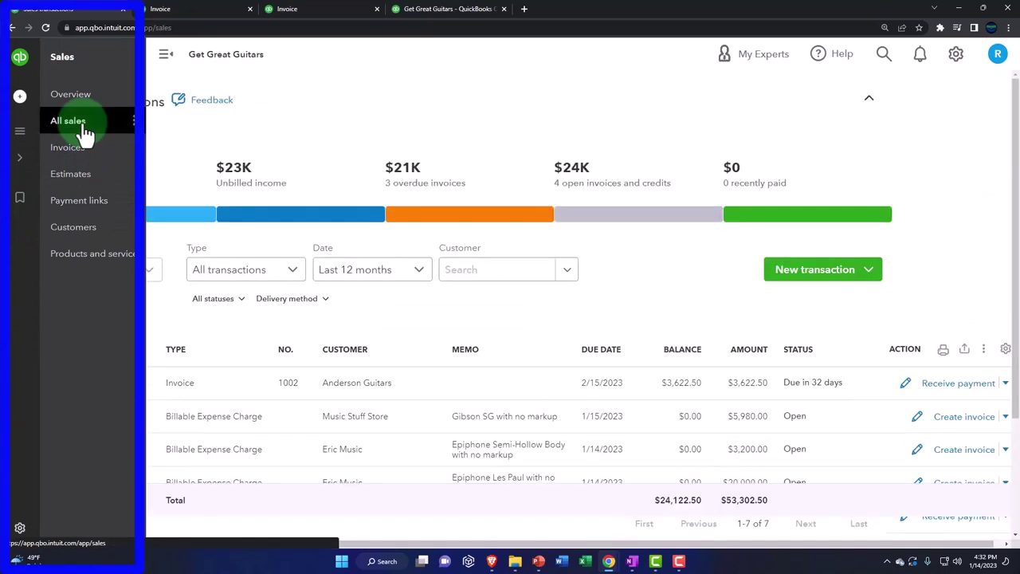
pyautogui.click(165, 62)
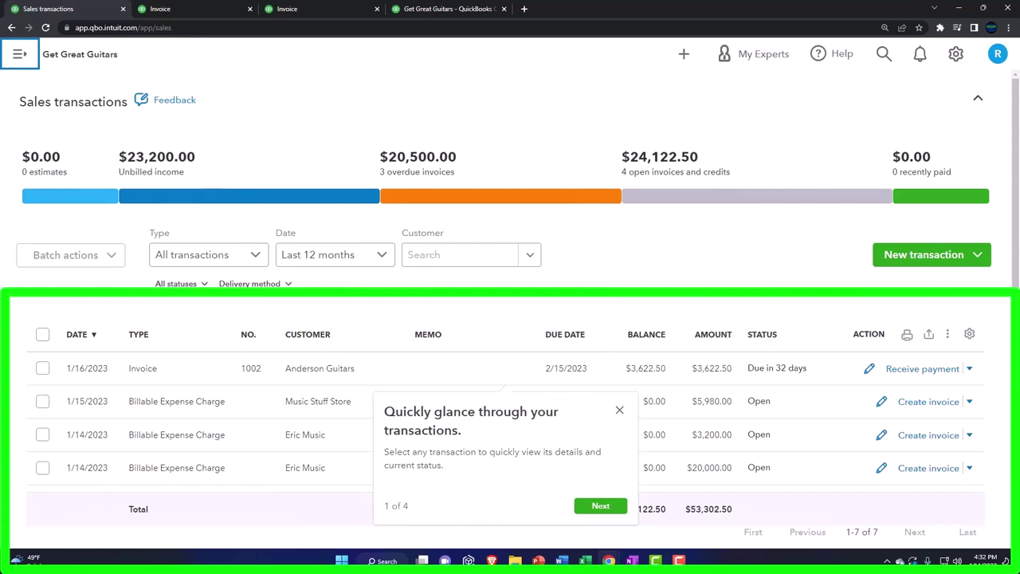
# Switch to the Sample Company window and open the All sales transactions under Bookkeeping.
pyautogui.moveTo(1019, 207); pyautogui.dragTo(539, 100)
pyautogui.moveTo(262, 273)
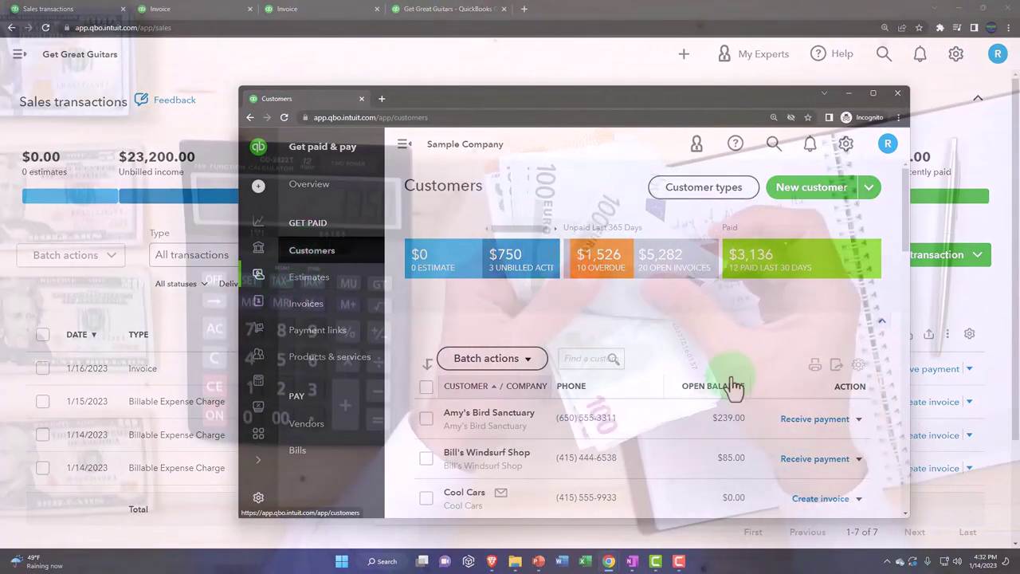
pyautogui.moveTo(268, 322)
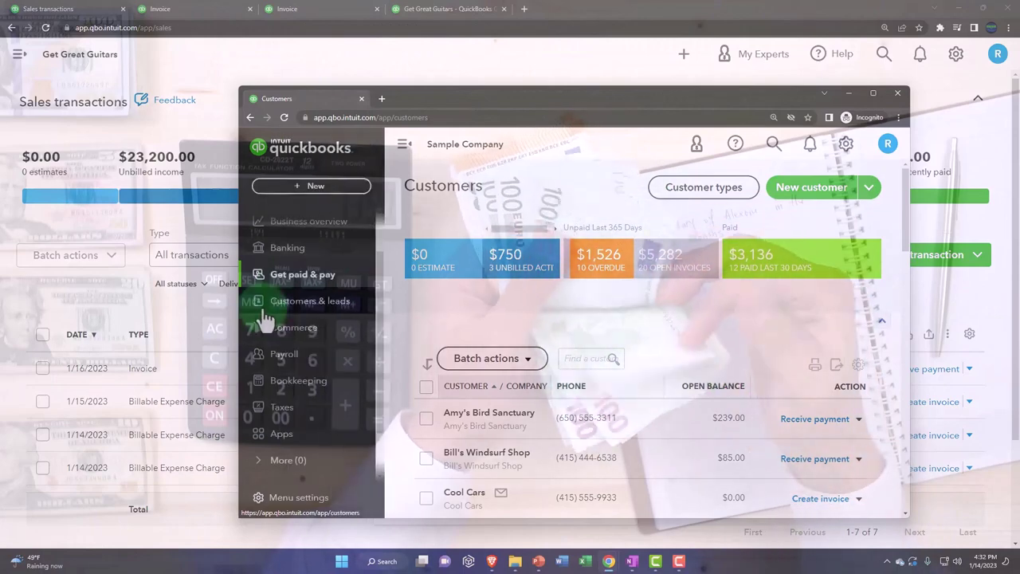
pyautogui.click(285, 390)
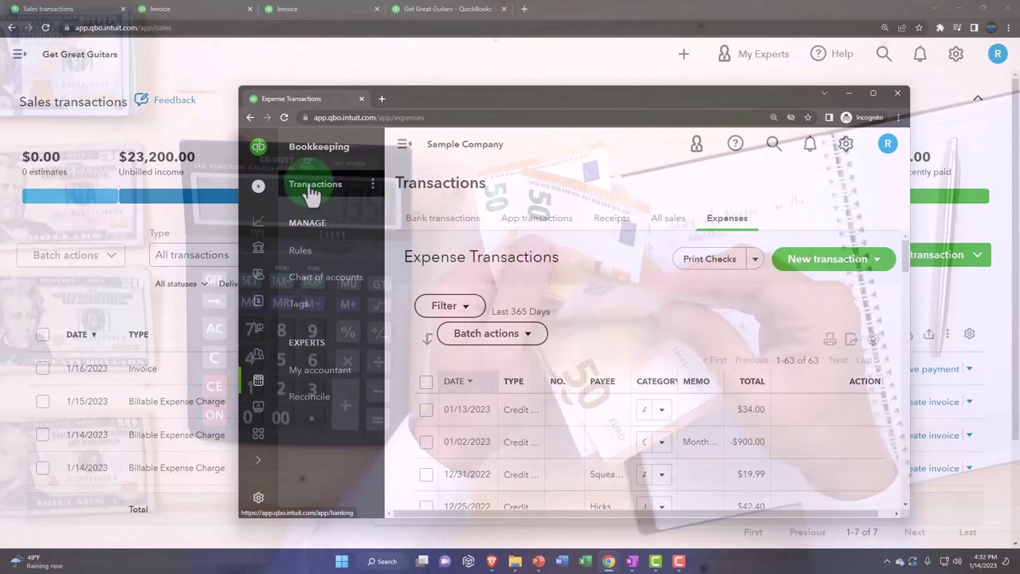
pyautogui.click(312, 189)
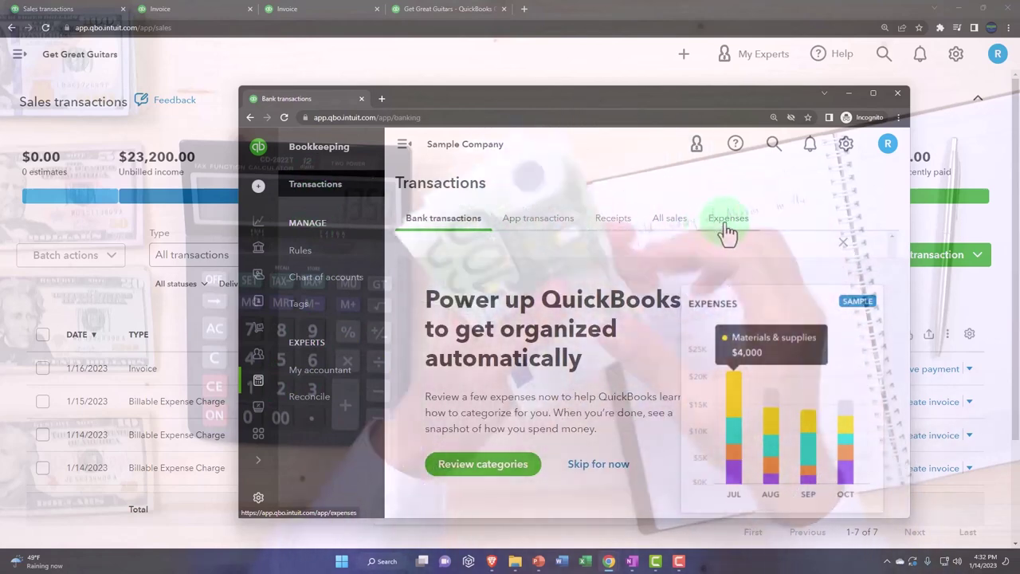
pyautogui.click(676, 227)
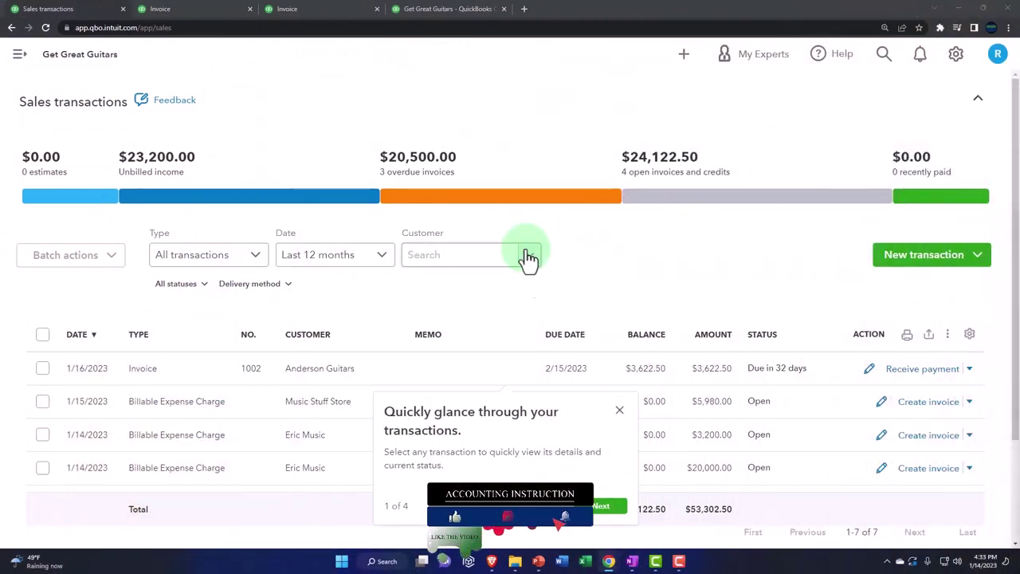
# Dismiss the tour tip, then filter the Get Great Guitars sales transactions to open invoices and check the actions offered for invoice 1002.
pyautogui.click(618, 413)
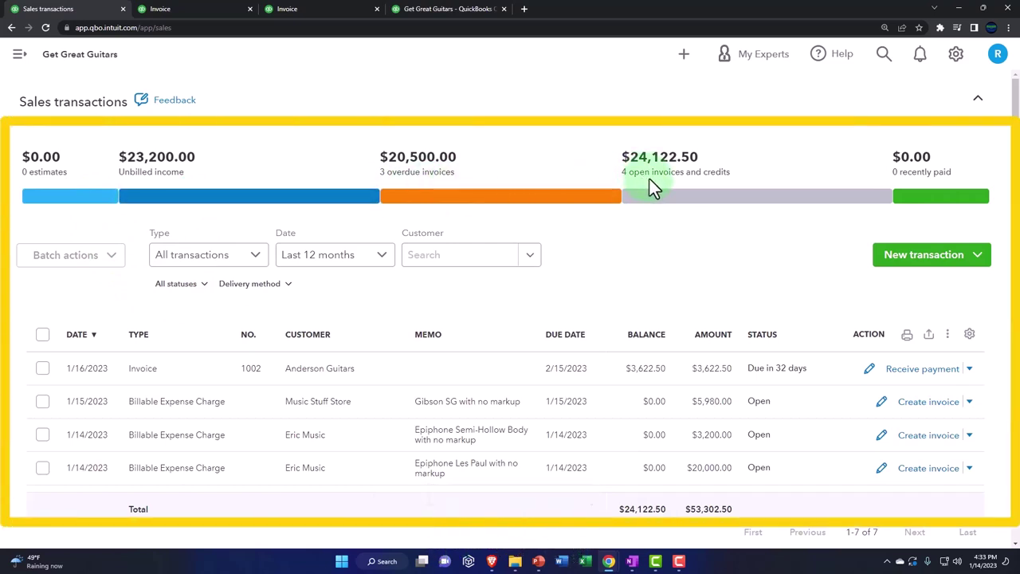
pyautogui.click(659, 200)
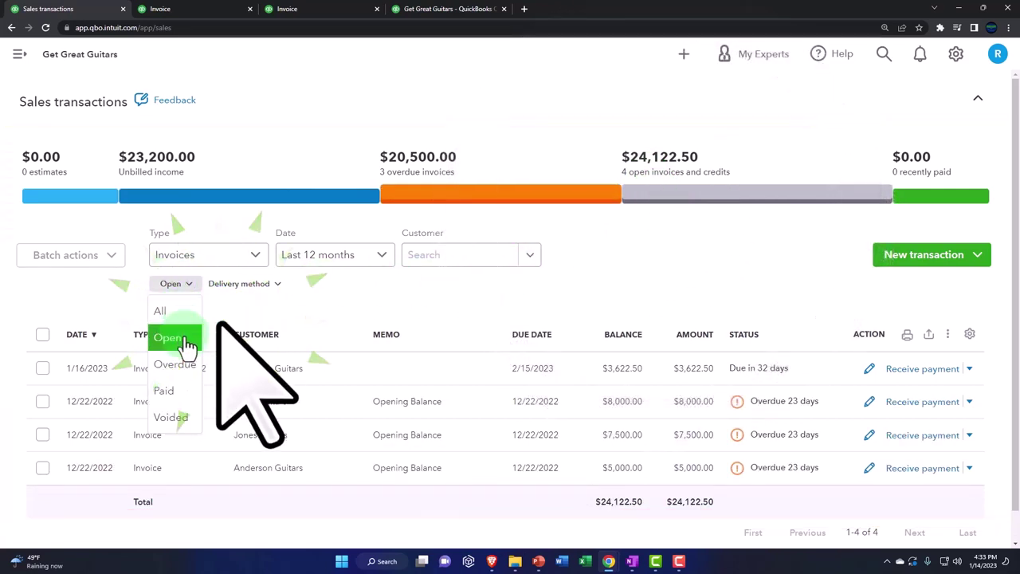
pyautogui.click(247, 263)
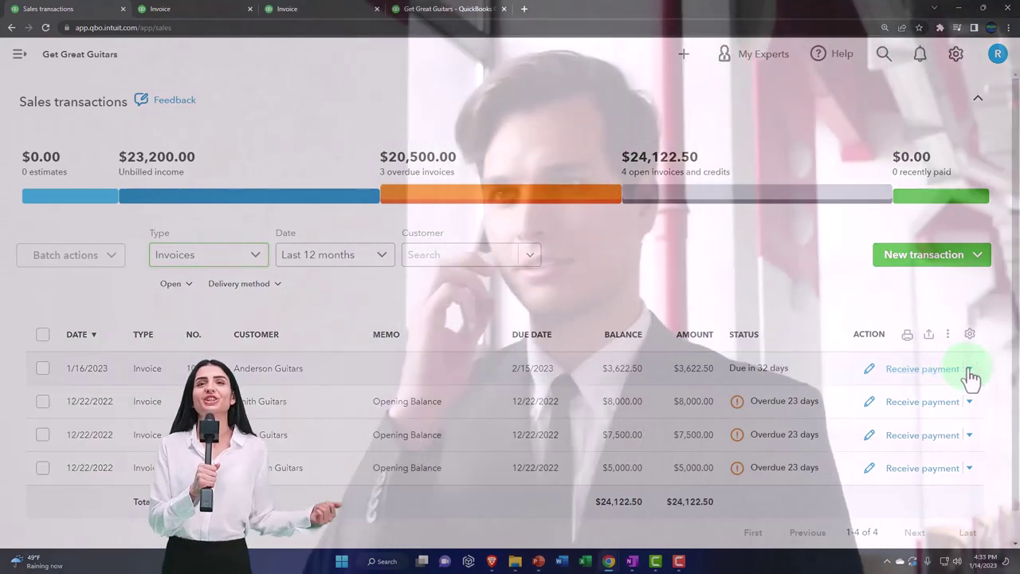
pyautogui.click(969, 371)
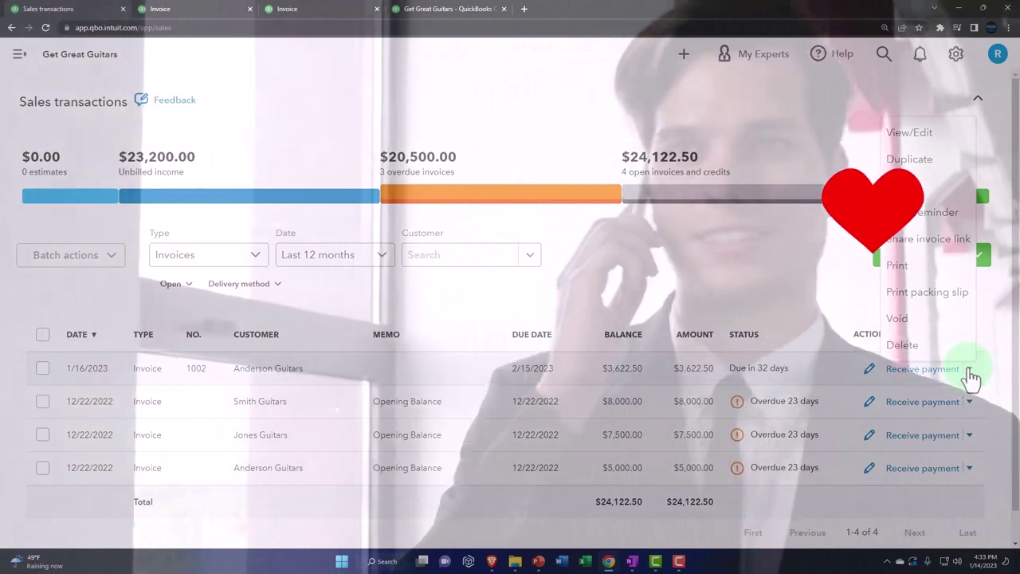
pyautogui.click(969, 373)
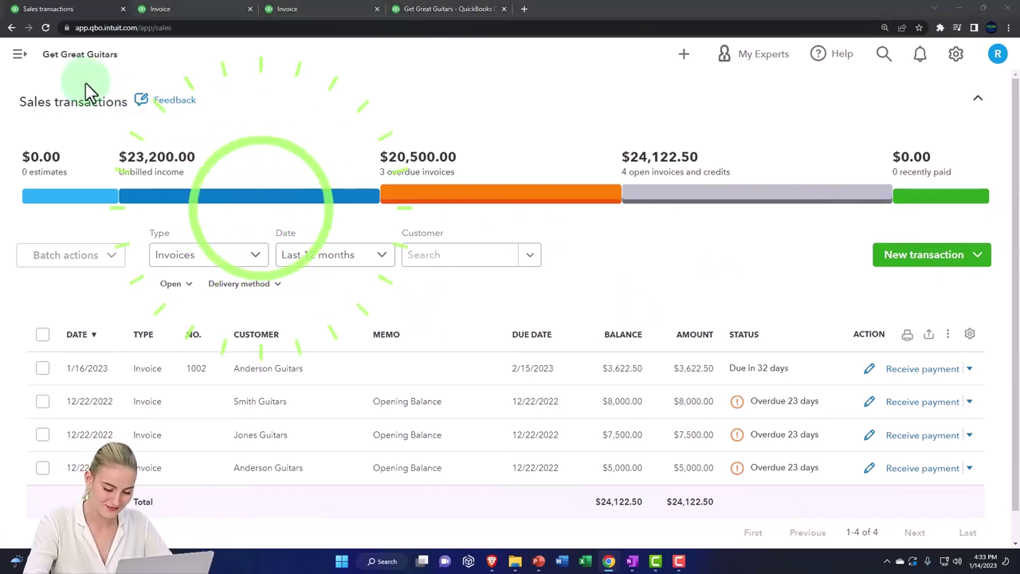
# Create a new invoice and choose Jones Guitars as the customer.
pyautogui.click(683, 60)
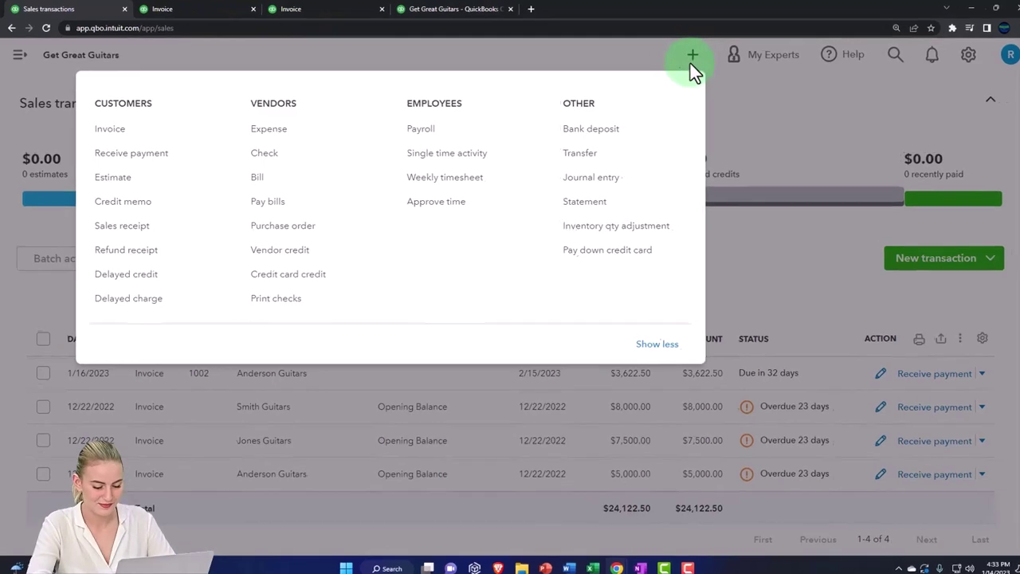
pyautogui.click(143, 135)
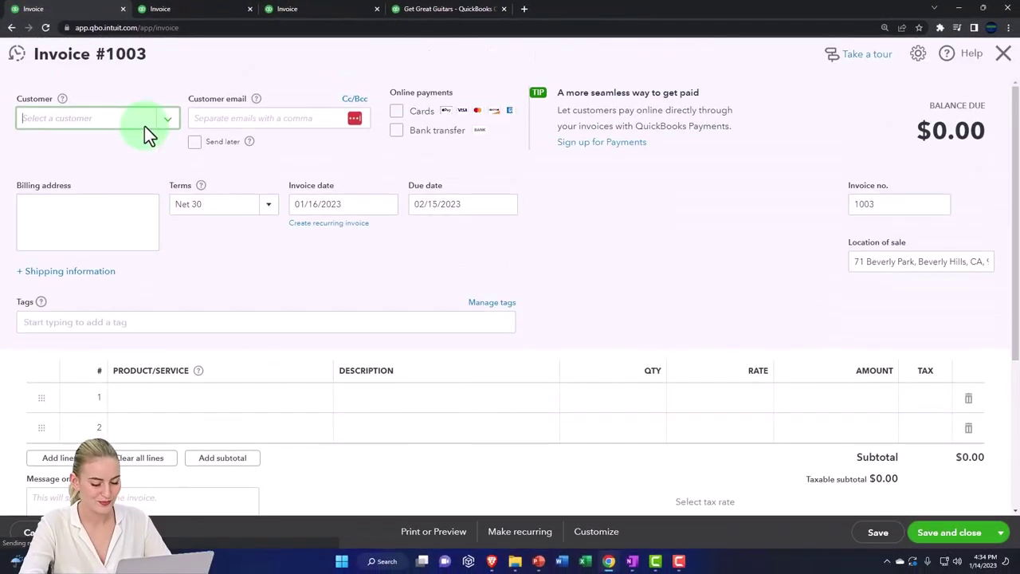
pyautogui.click(145, 126)
pyautogui.write('Jone')
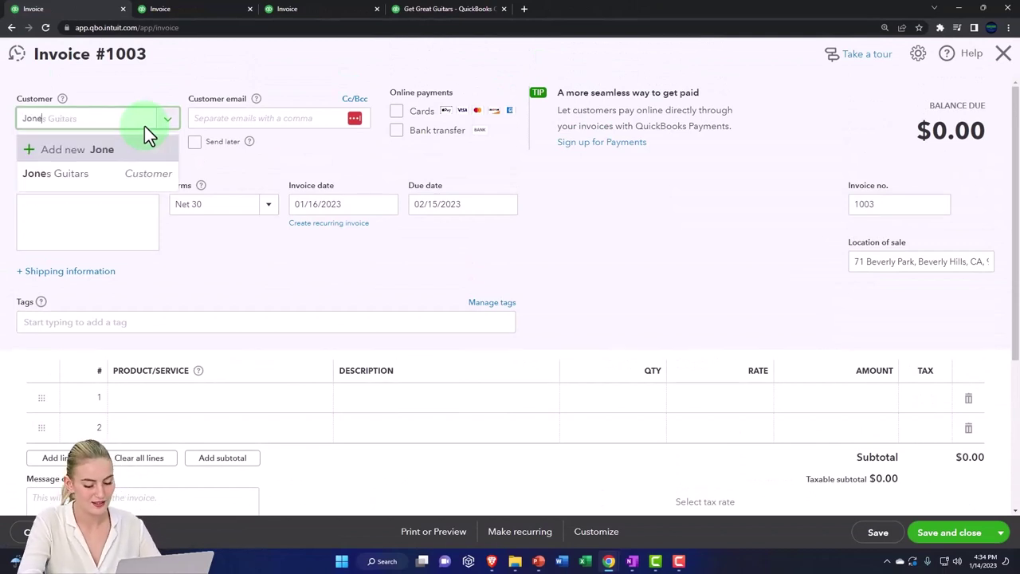
pyautogui.press('Down')
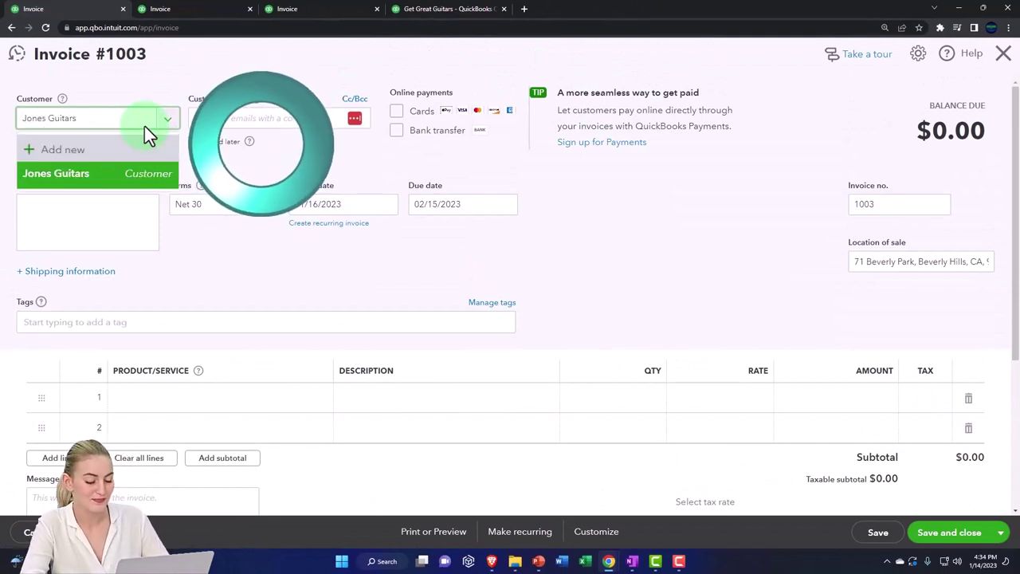
pyautogui.press('Return')
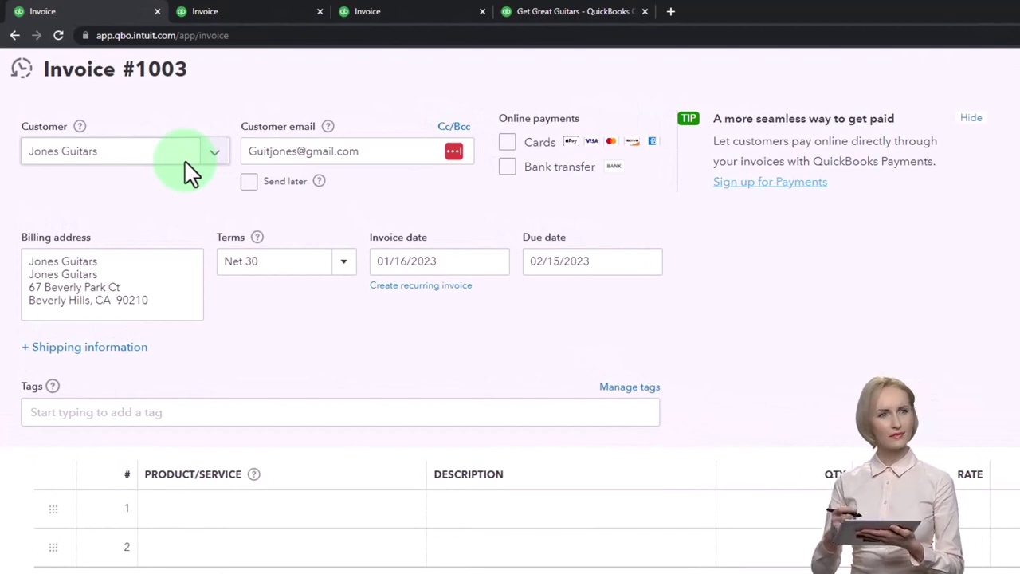
pyautogui.press('Tab')
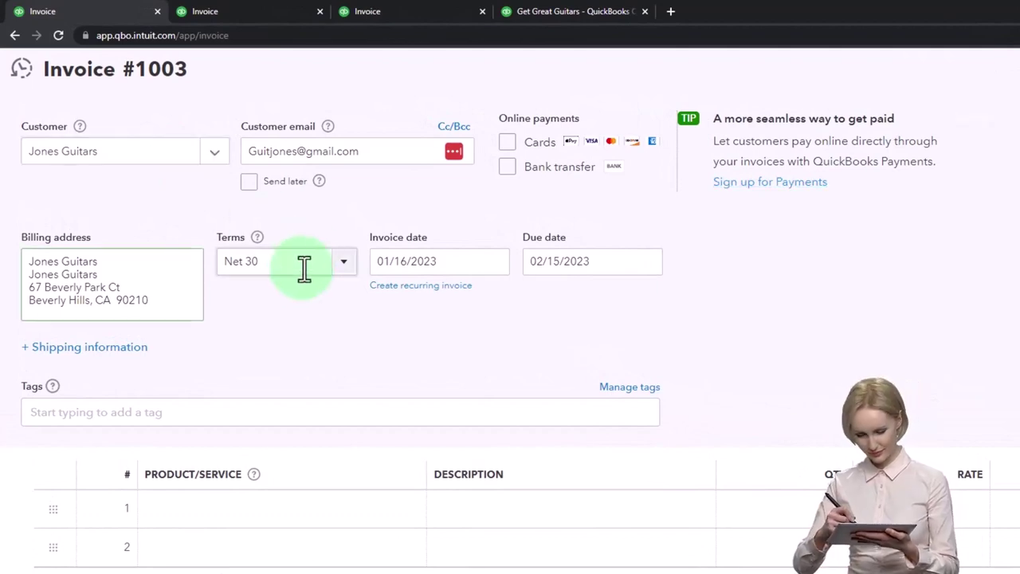
# Set the invoice date to 01/17/2023.
pyautogui.click(442, 263)
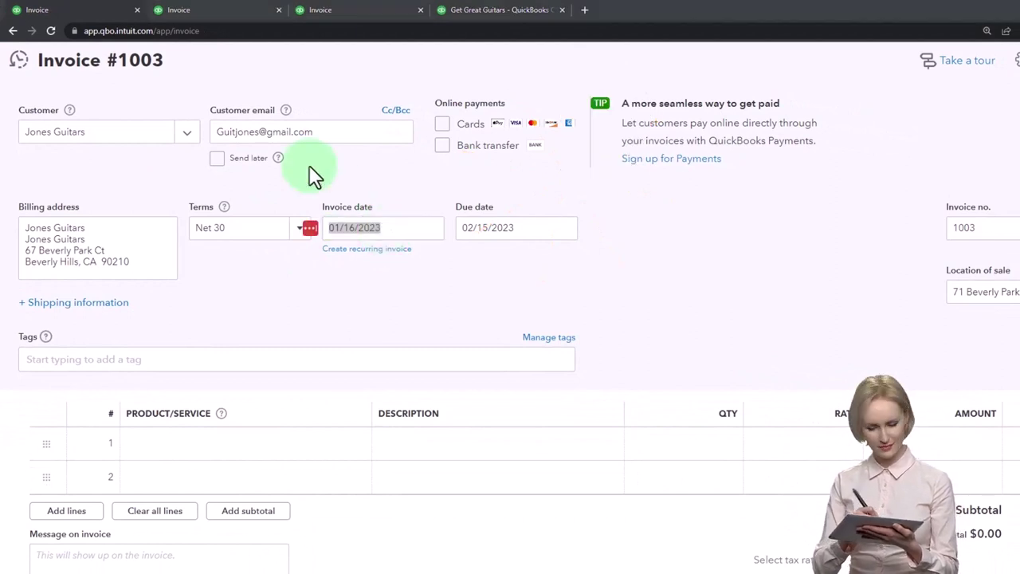
pyautogui.click(391, 228)
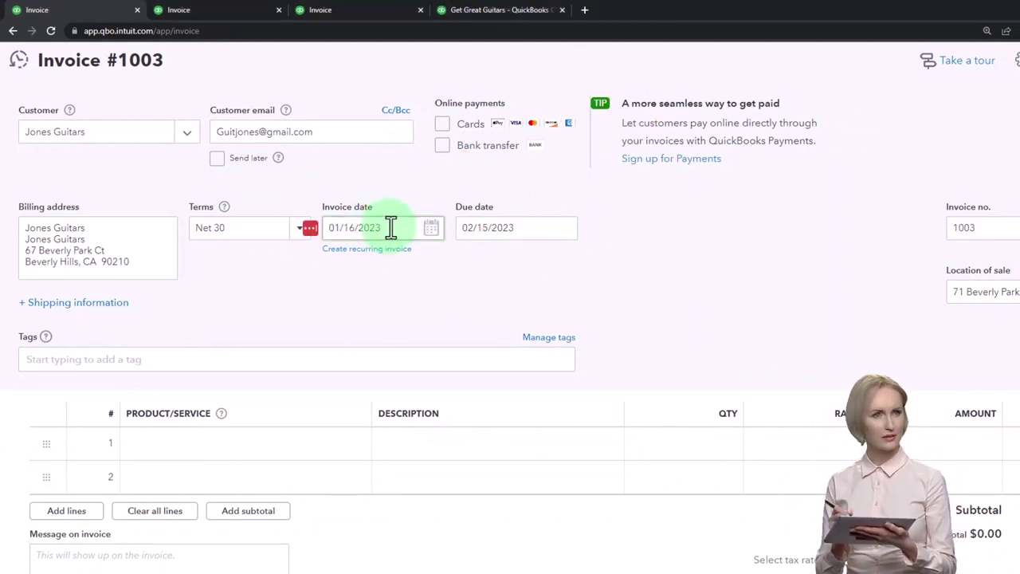
pyautogui.press('+')
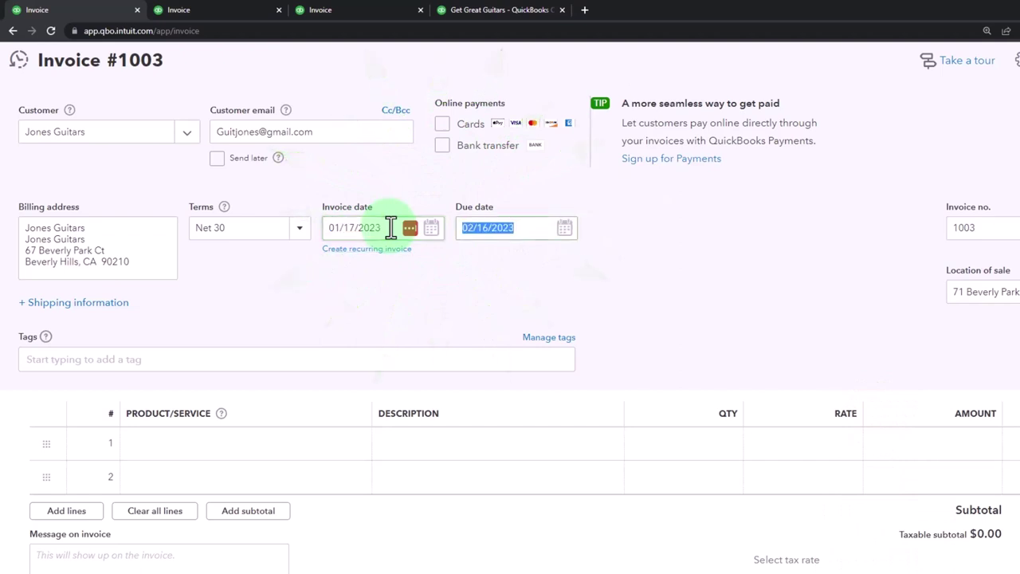
pyautogui.press('Tab')
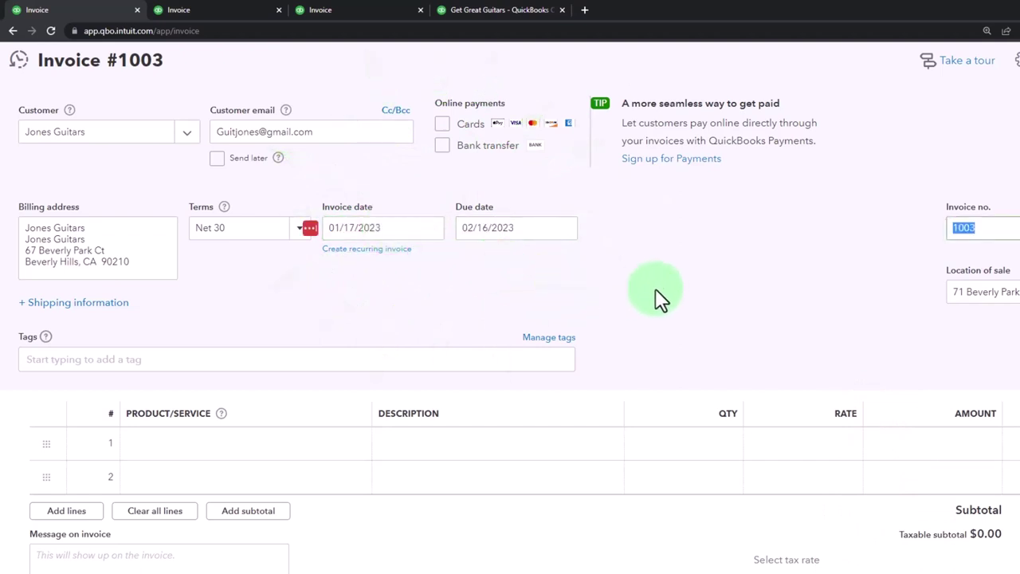
# Add the product GIUSA (Gibson USA) on the first line of the invoice.
pyautogui.press('Tab')
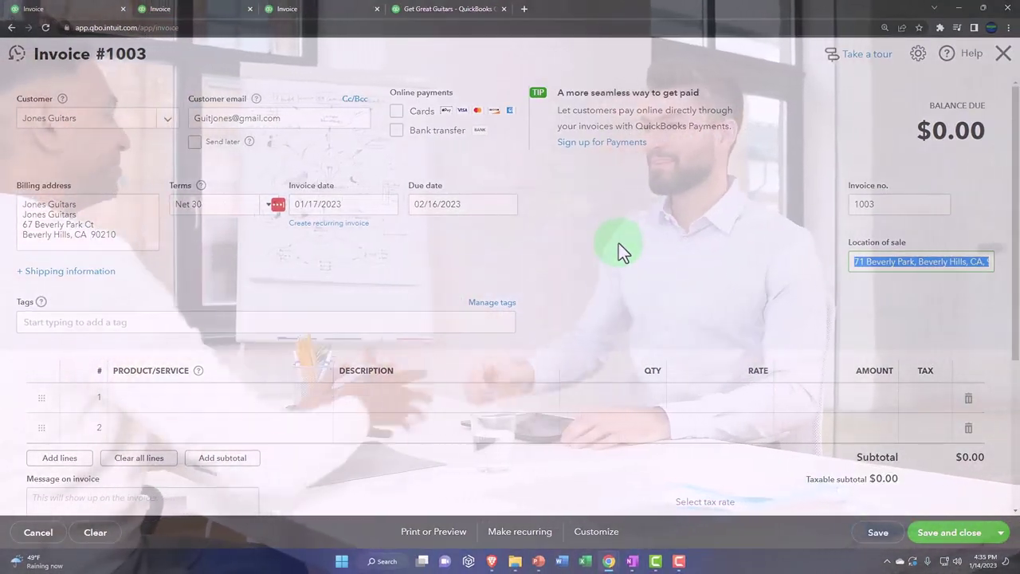
pyautogui.press('Tab')
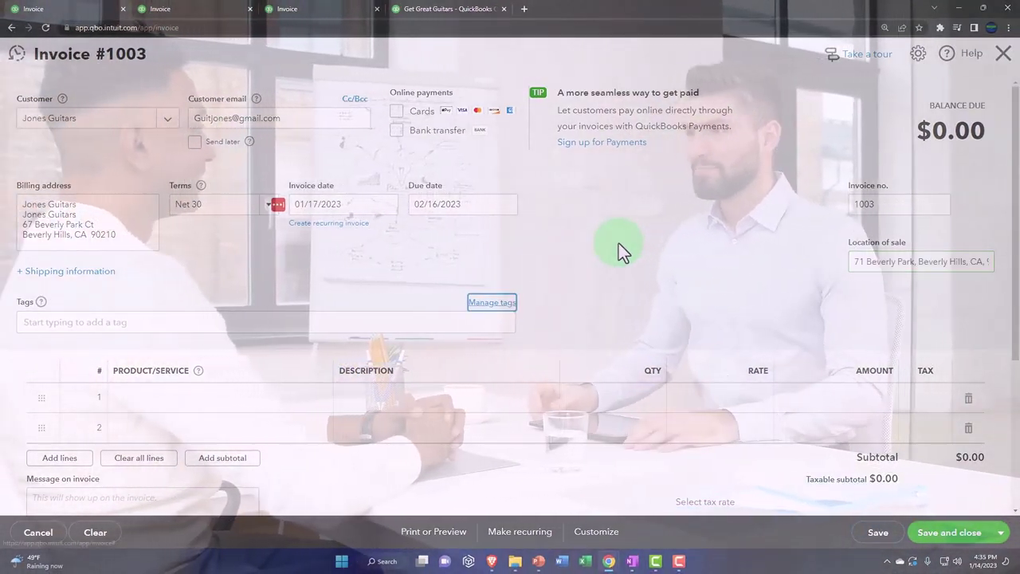
pyautogui.press('Tab')
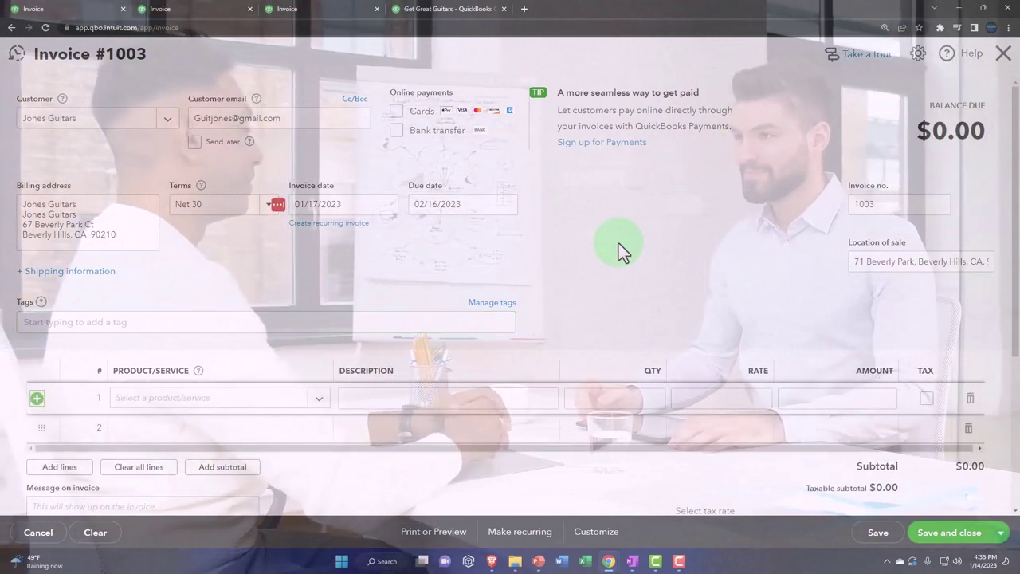
pyautogui.scroll(-1, 618, 243)
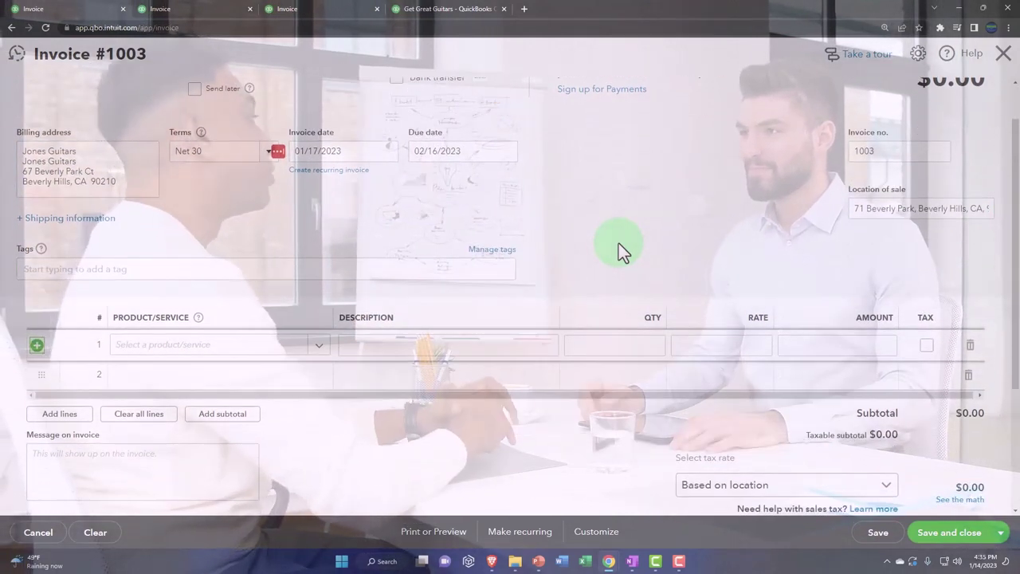
pyautogui.click(157, 347)
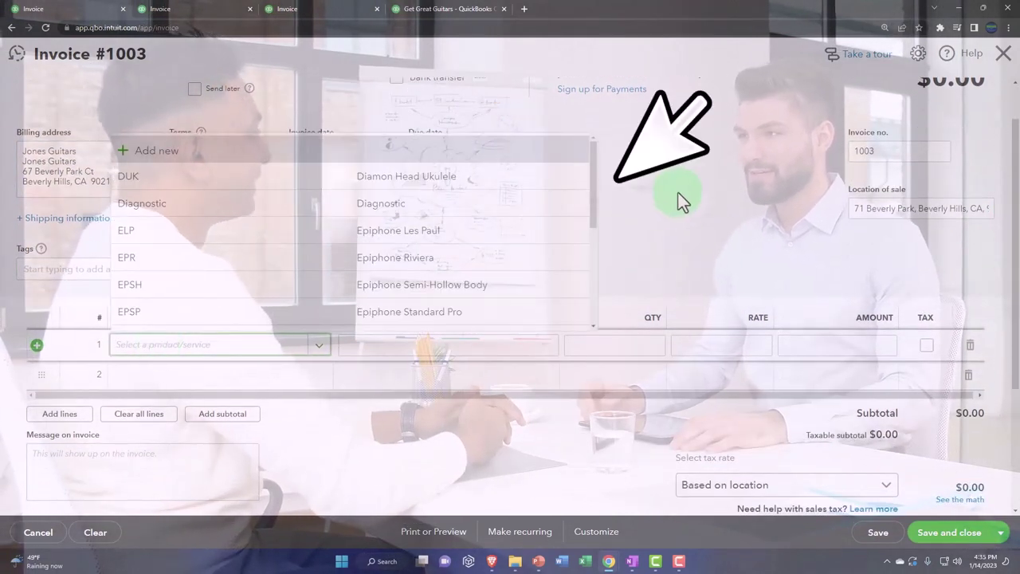
pyautogui.write('gius')
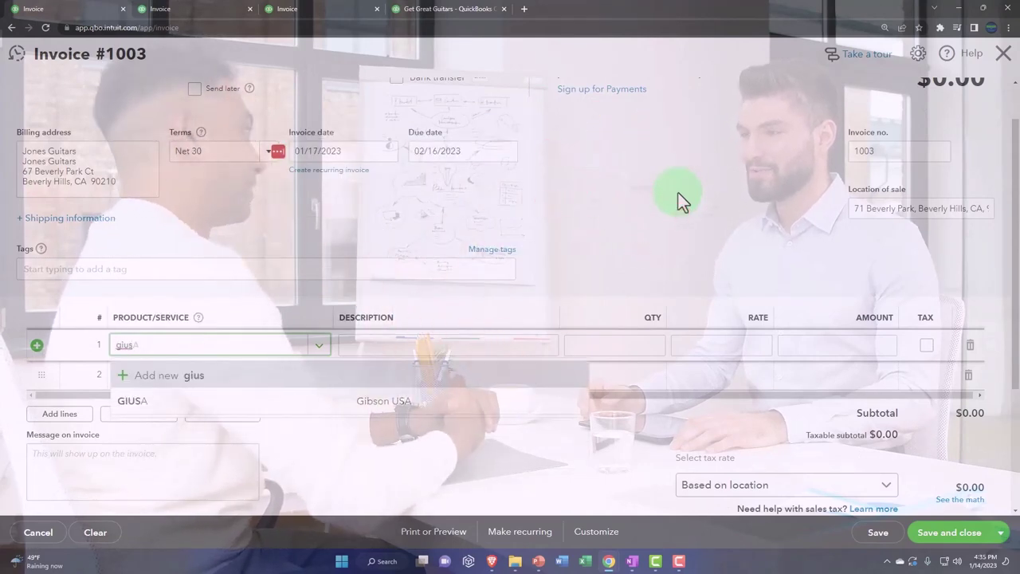
pyautogui.press('Down')
pyautogui.press('Down')
pyautogui.press('Tab')
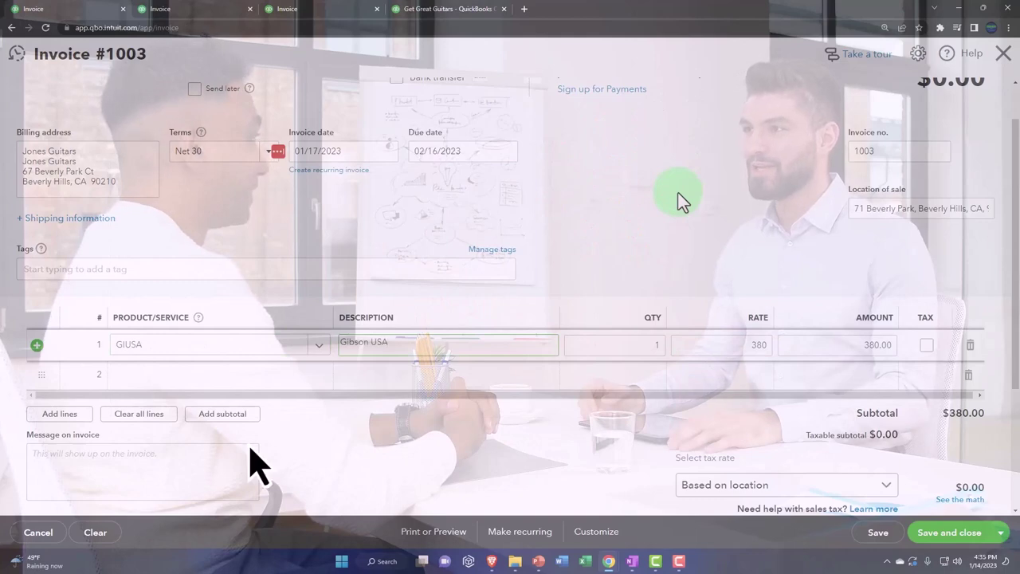
# Mark the Gibson USA line as taxable and advance to the second invoice line.
pyautogui.press('Tab')
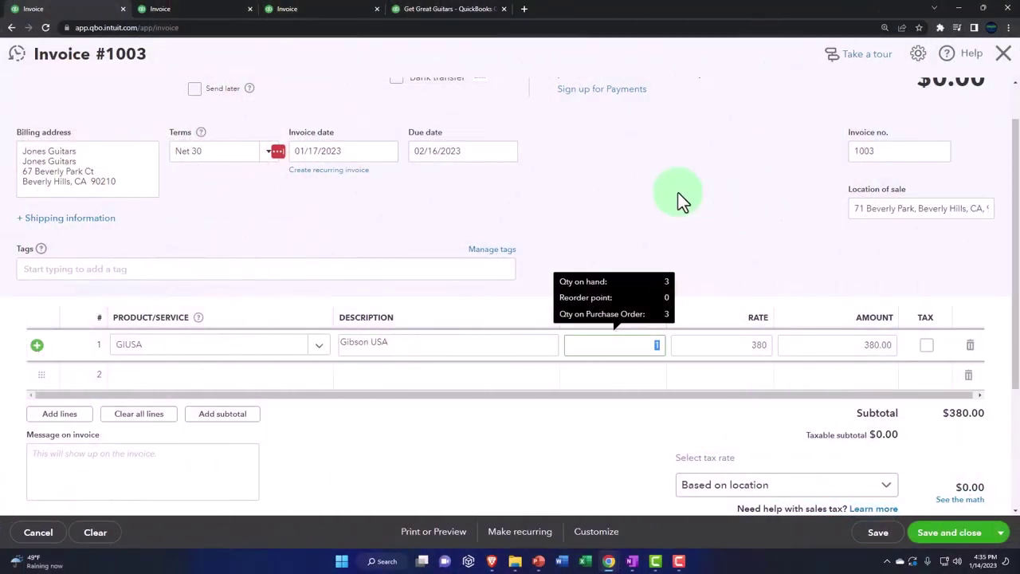
pyautogui.press('Tab')
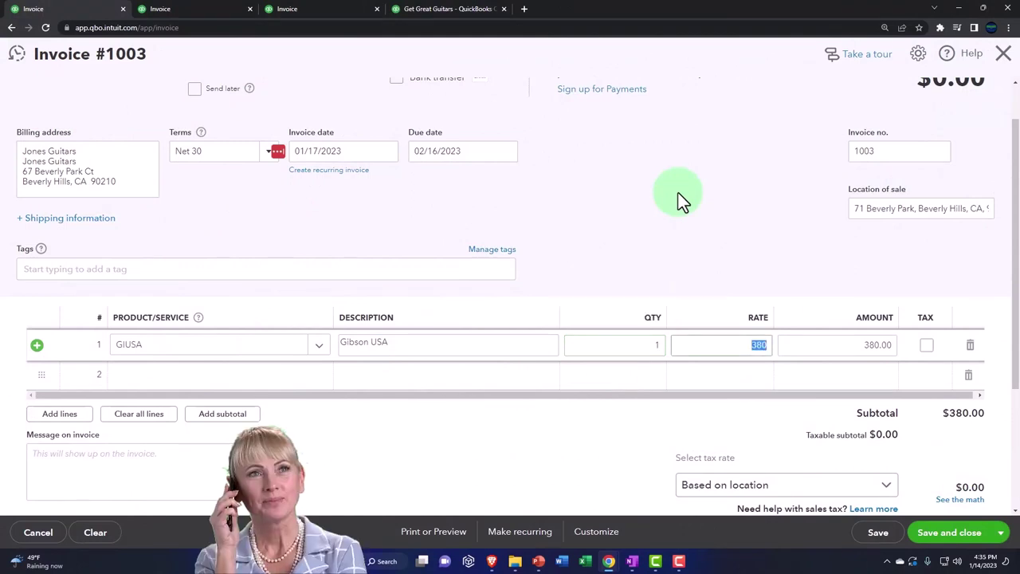
pyautogui.press('Tab')
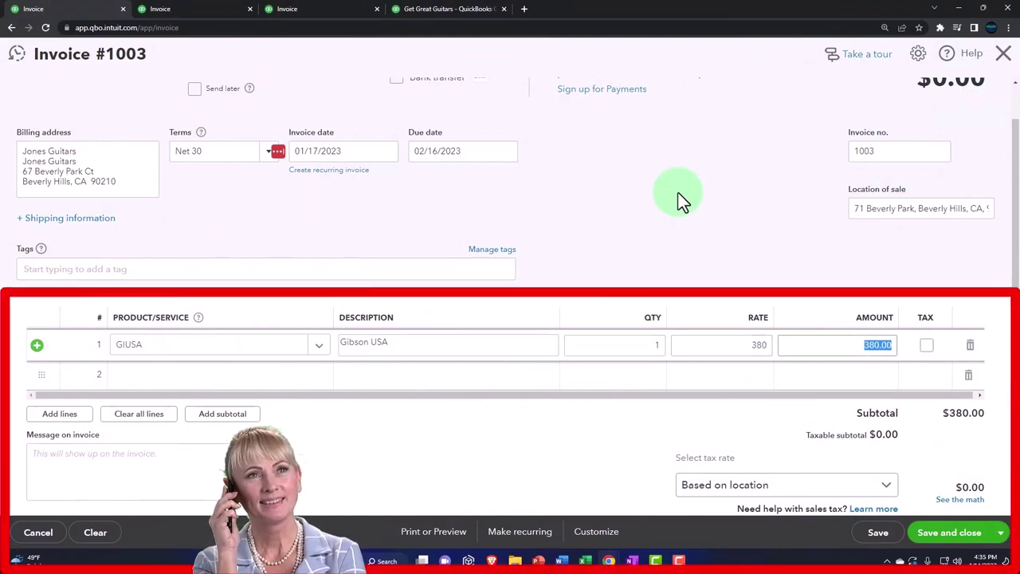
pyautogui.press('Tab')
pyautogui.press('space')
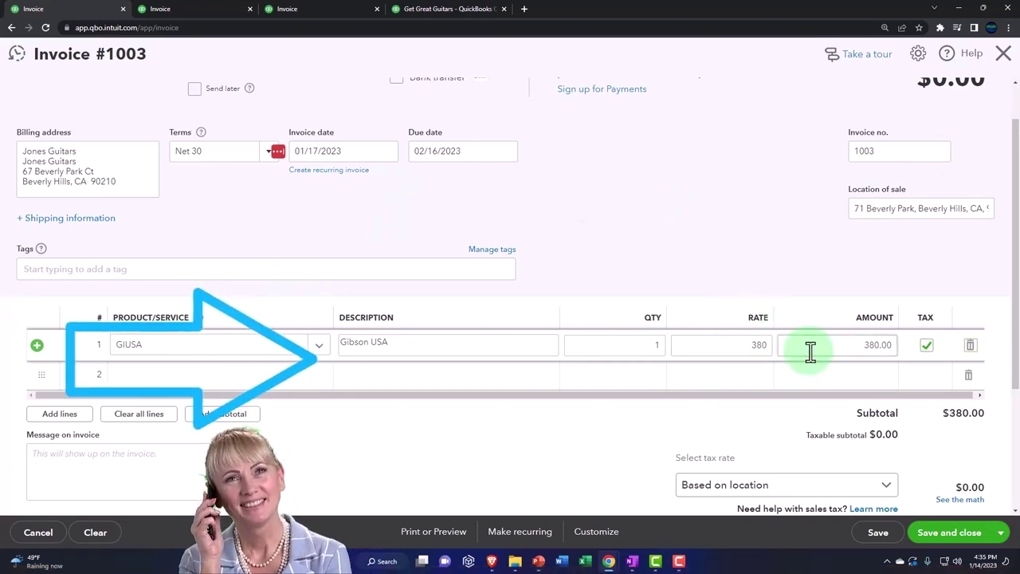
pyautogui.press('Tab')
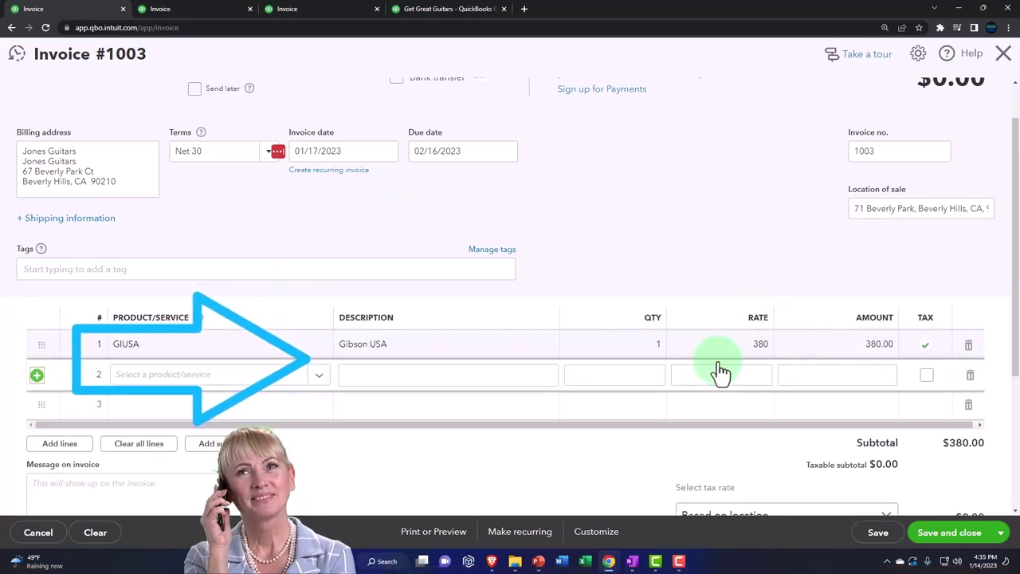
# Add the product ELP (Epiphone Les Paul) on the second line of the invoice.
pyautogui.click(228, 386)
pyautogui.write('El')
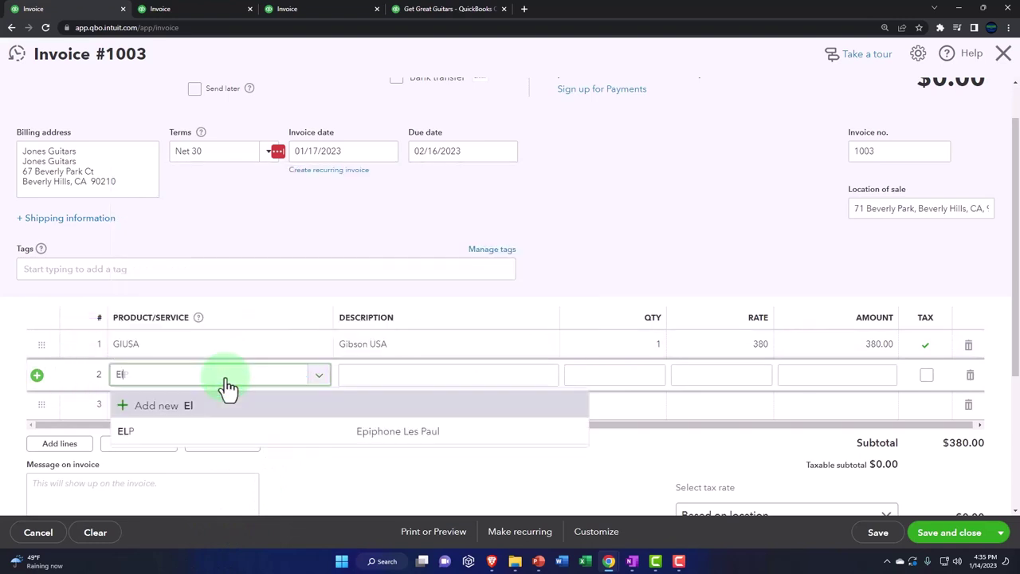
pyautogui.press('Down')
pyautogui.press('Down')
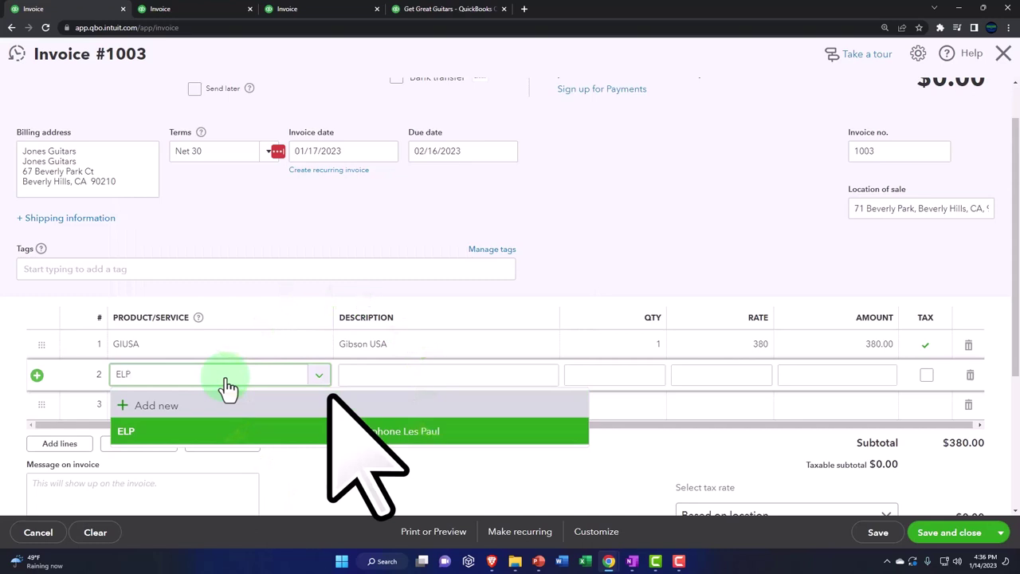
pyautogui.press('Return')
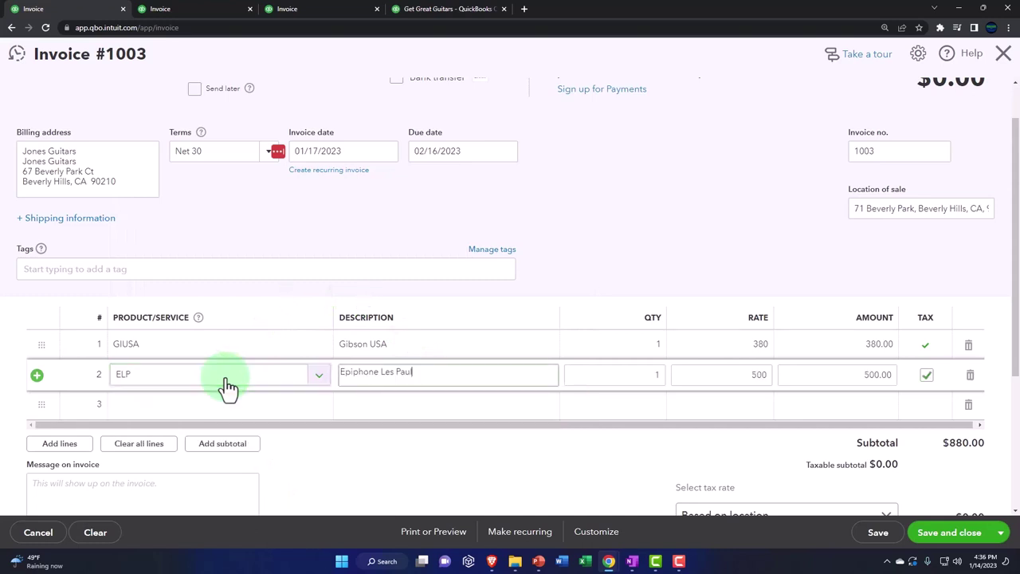
# Set the quantity of the Epiphone Les Paul line to 8 and advance to the third invoice line.
pyautogui.click(160, 379)
pyautogui.press('Tab')
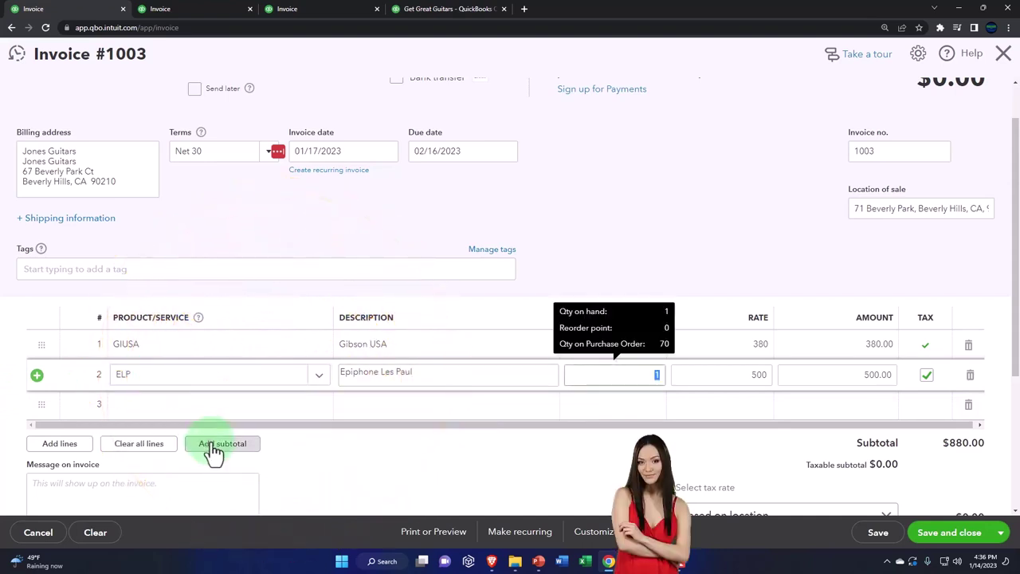
pyautogui.write('8')
pyautogui.press('Tab')
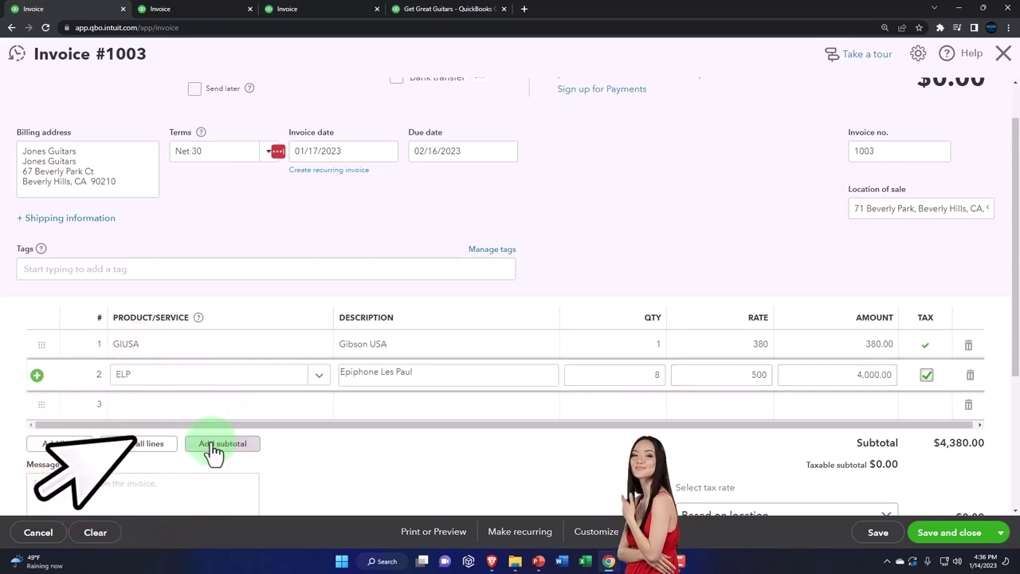
pyautogui.click(214, 451)
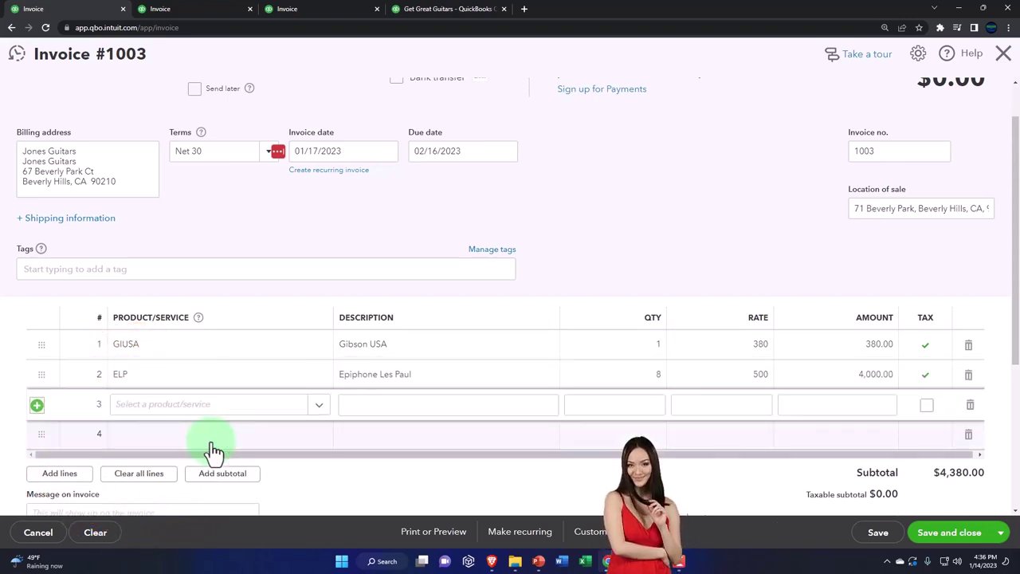
# Apply the custom Test Rate (5%) as the sales tax rate for the invoice.
pyautogui.scroll(-3, 341, 483)
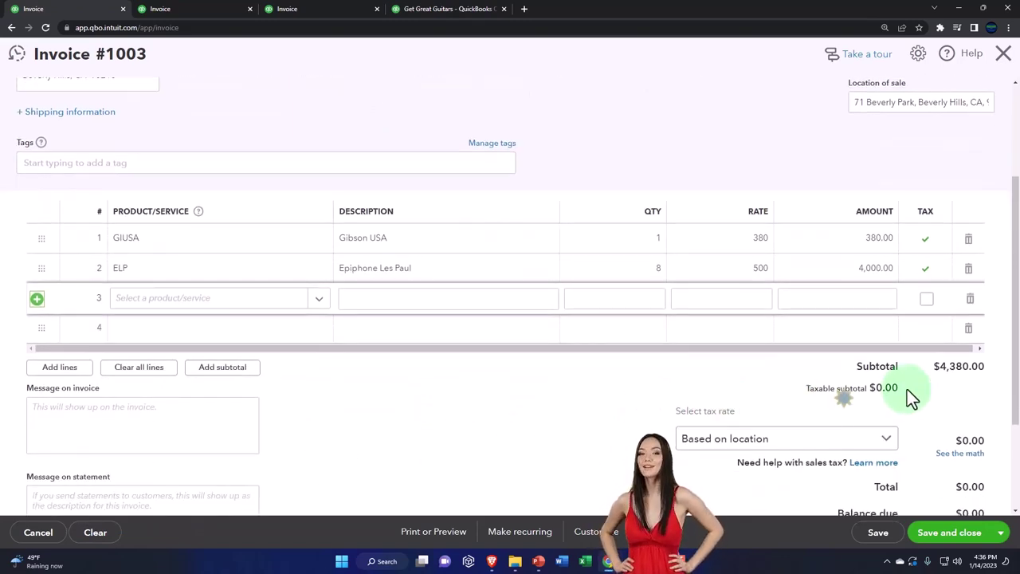
pyautogui.scroll(-1, 467, 416)
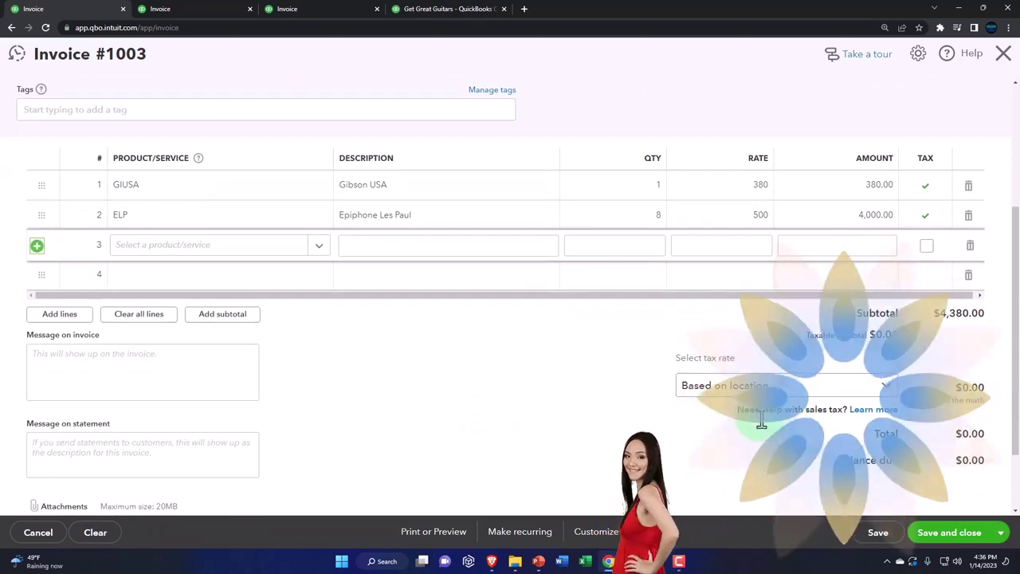
pyautogui.click(890, 390)
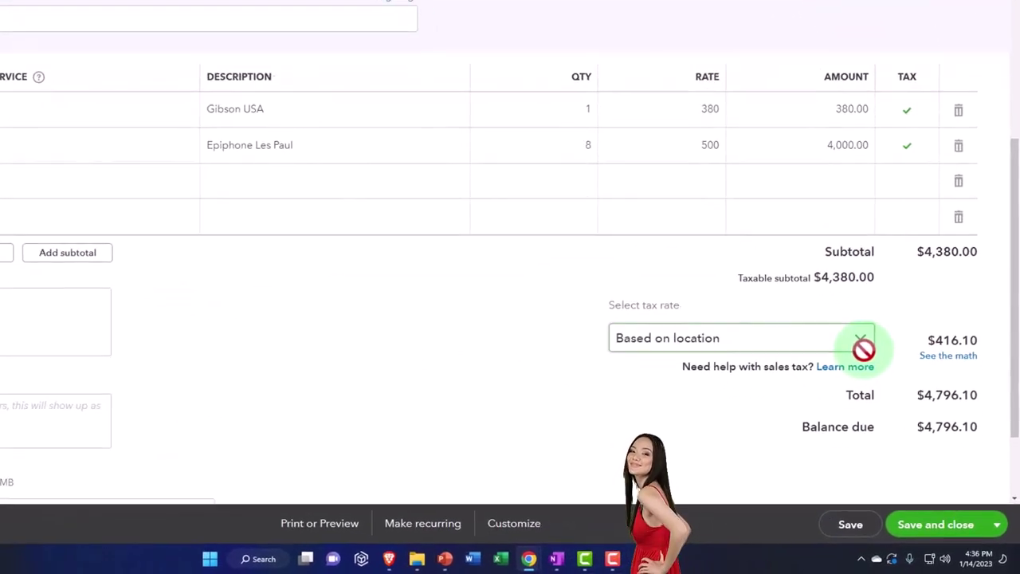
pyautogui.click(861, 341)
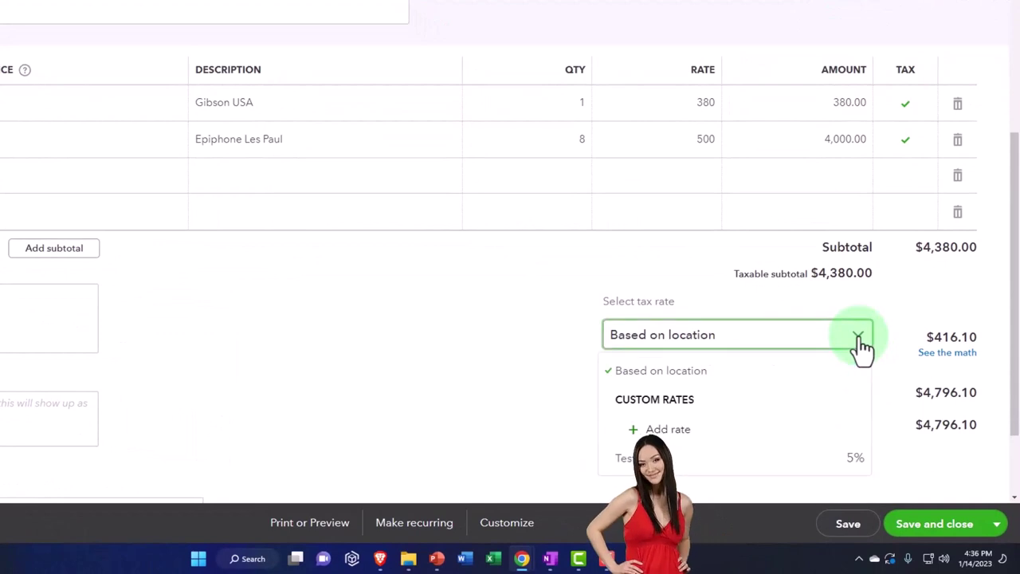
pyautogui.click(682, 475)
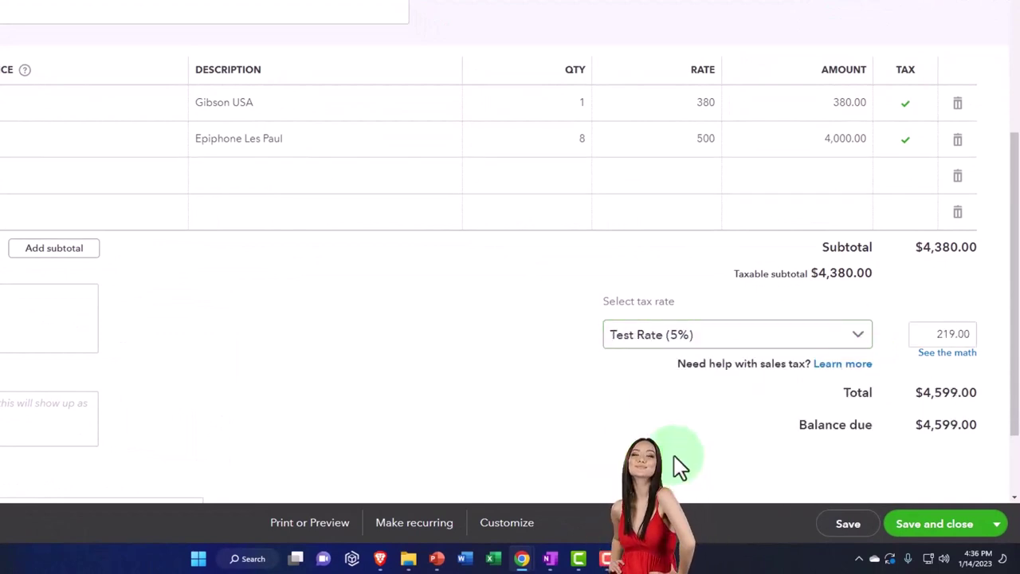
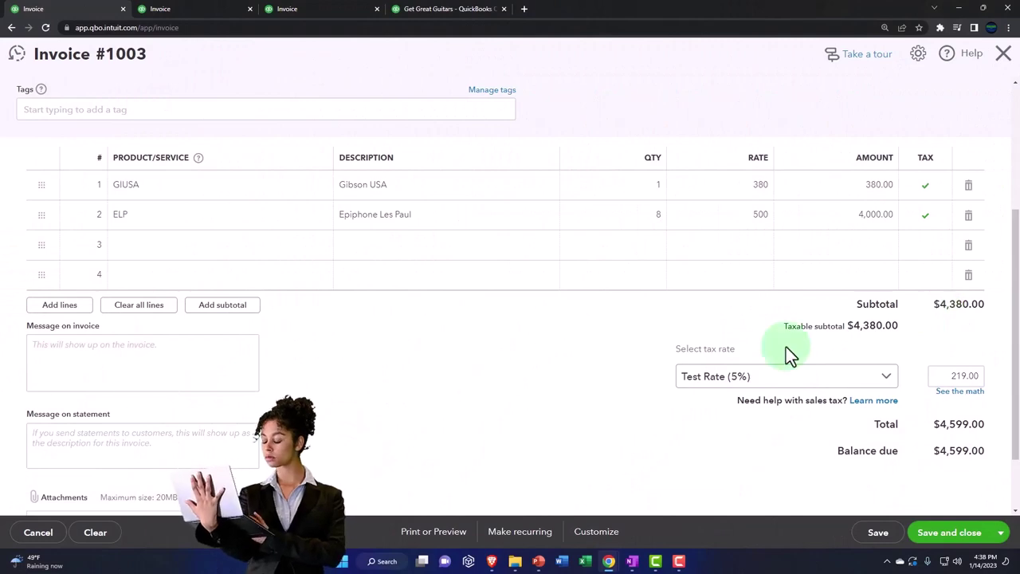
# Review the completed invoice 1003 from customer details to totals, and save and close it.
pyautogui.scroll(3, 556, 395)
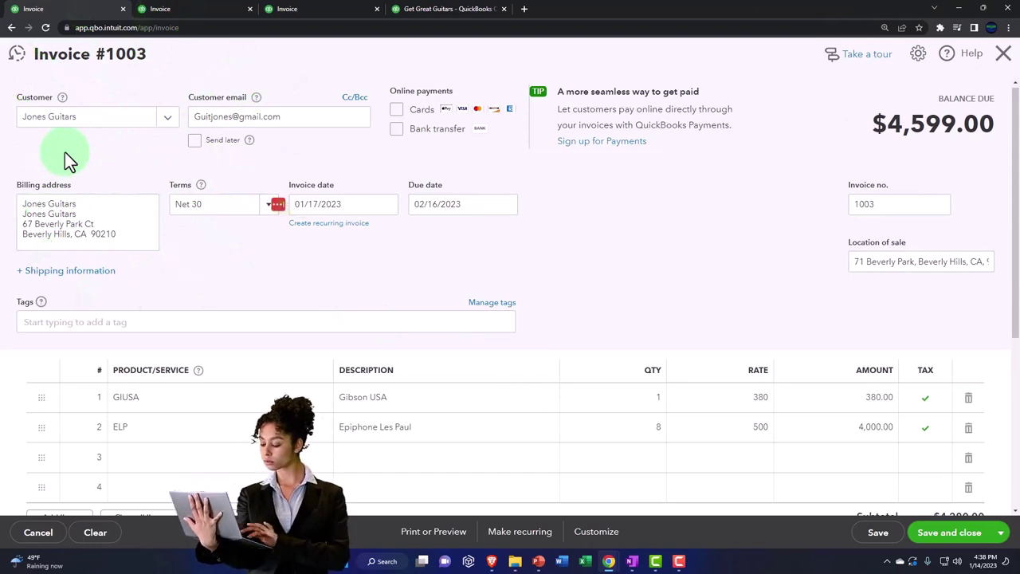
pyautogui.scroll(-2, 65, 151)
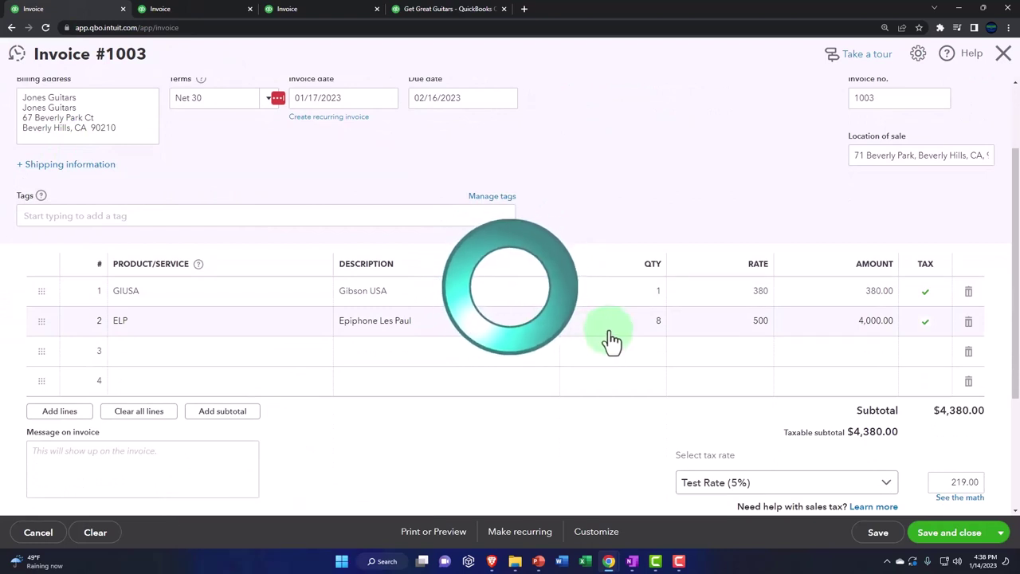
pyautogui.scroll(-2, 610, 338)
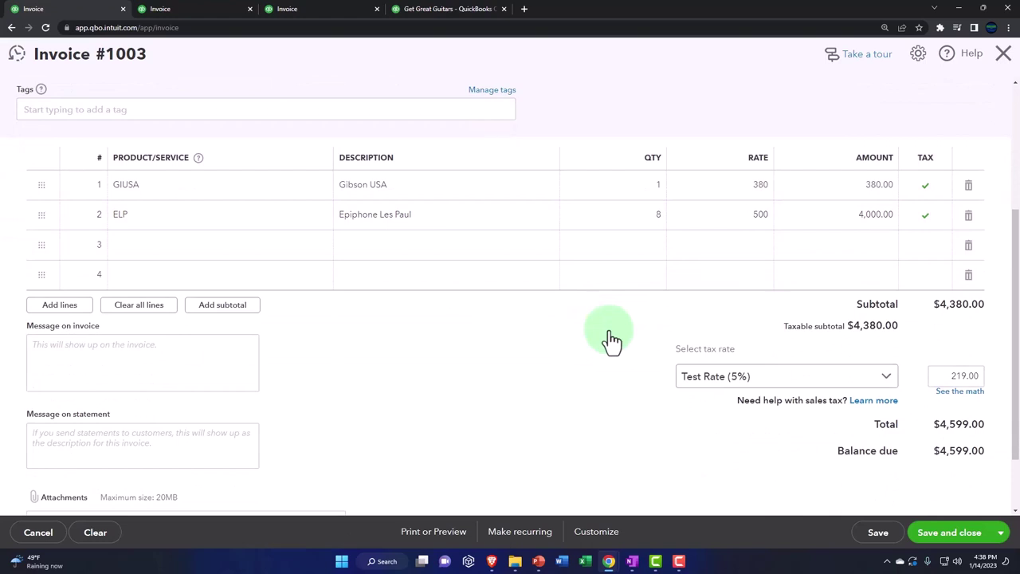
pyautogui.click(950, 533)
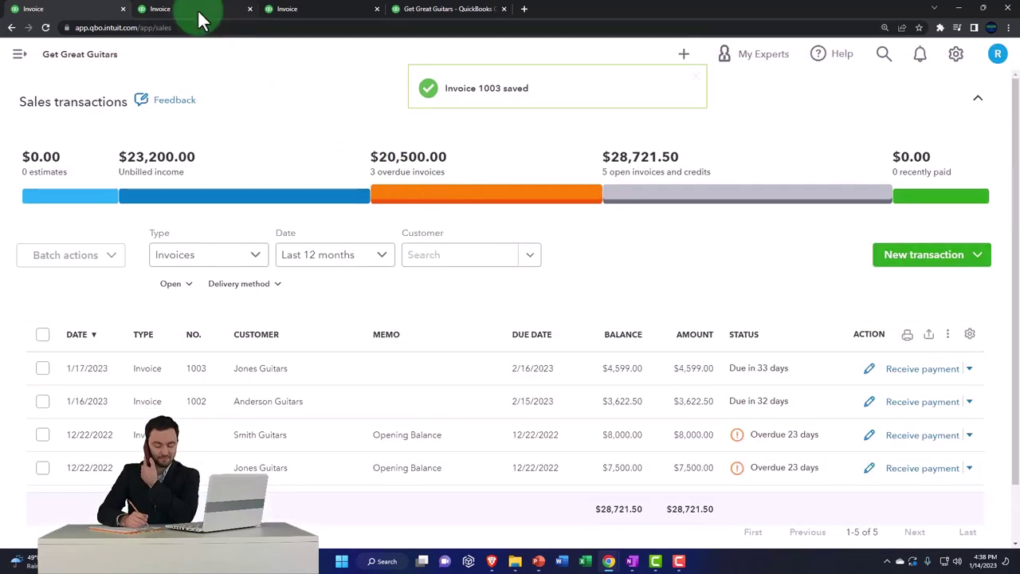
# Switch to the Balance Sheet report, rerun it, and enlarge it to examine the current assets.
pyautogui.click(197, 11)
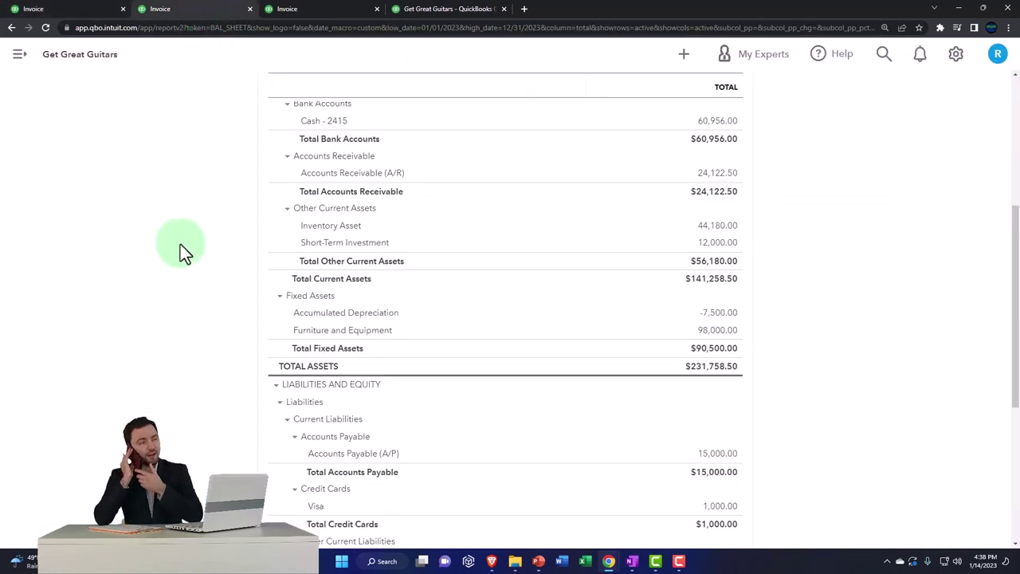
pyautogui.scroll(3, 180, 243)
pyautogui.scroll(1, 180, 243)
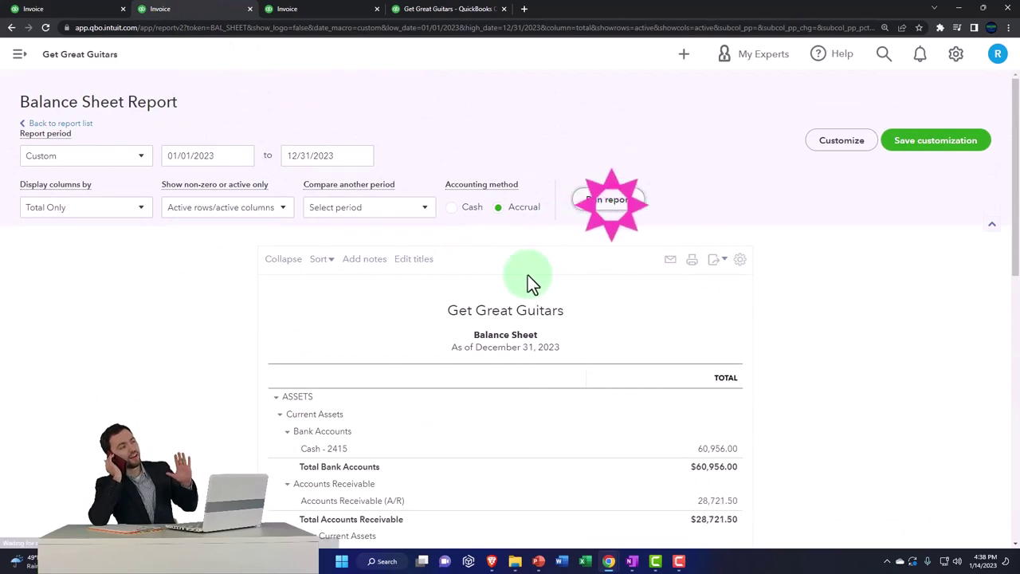
pyautogui.scroll(-2, 512, 325)
pyautogui.hotkey('ctrl', '+')
pyautogui.hotkey('ctrl', '+')
pyautogui.hotkey('ctrl', '+')
pyautogui.hotkey('ctrl', '+')
pyautogui.hotkey('ctrl', '+')
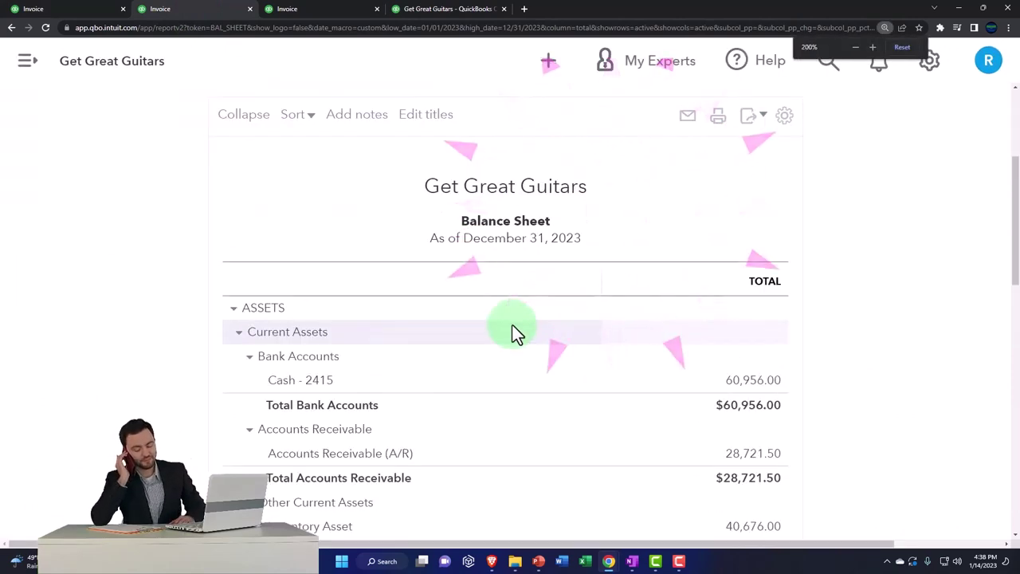
pyautogui.scroll(-2, 512, 325)
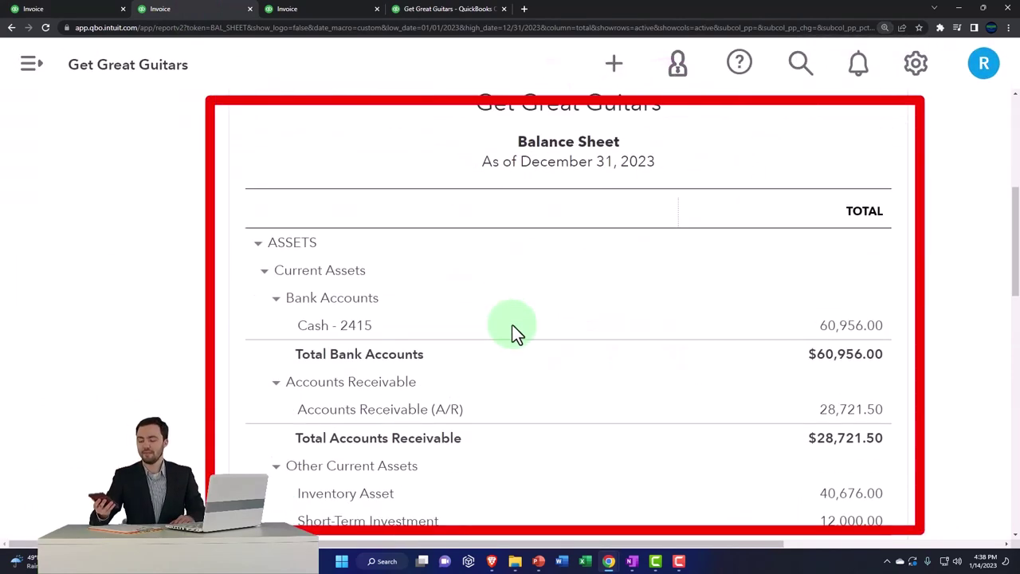
pyautogui.scroll(-1, 512, 325)
# Drill into the Accounts Receivable (A/R) balance, review invoice 1003 from its transactions, and return to the Balance Sheet.
pyautogui.click(843, 360)
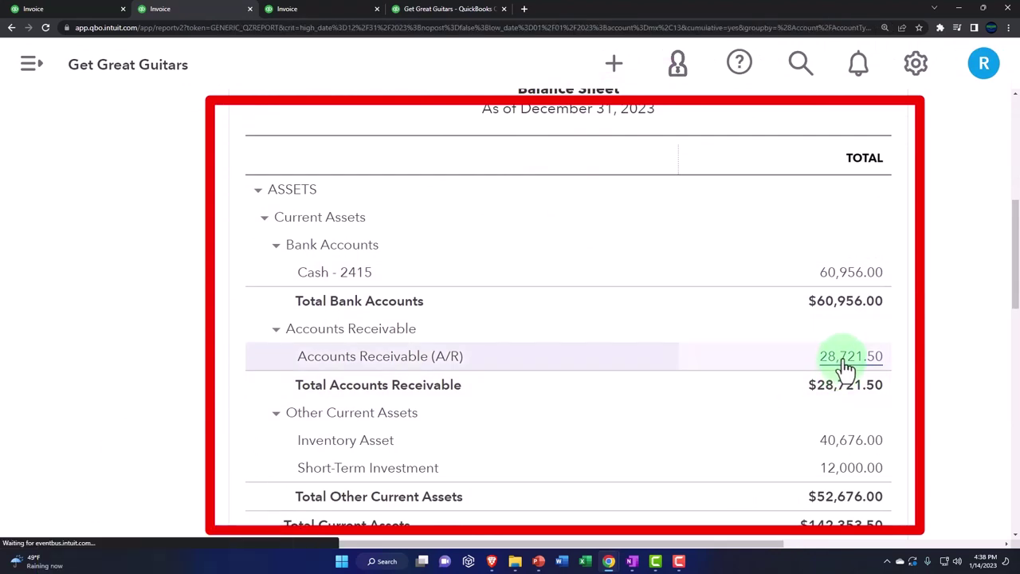
pyautogui.hotkey('ctrl', '-')
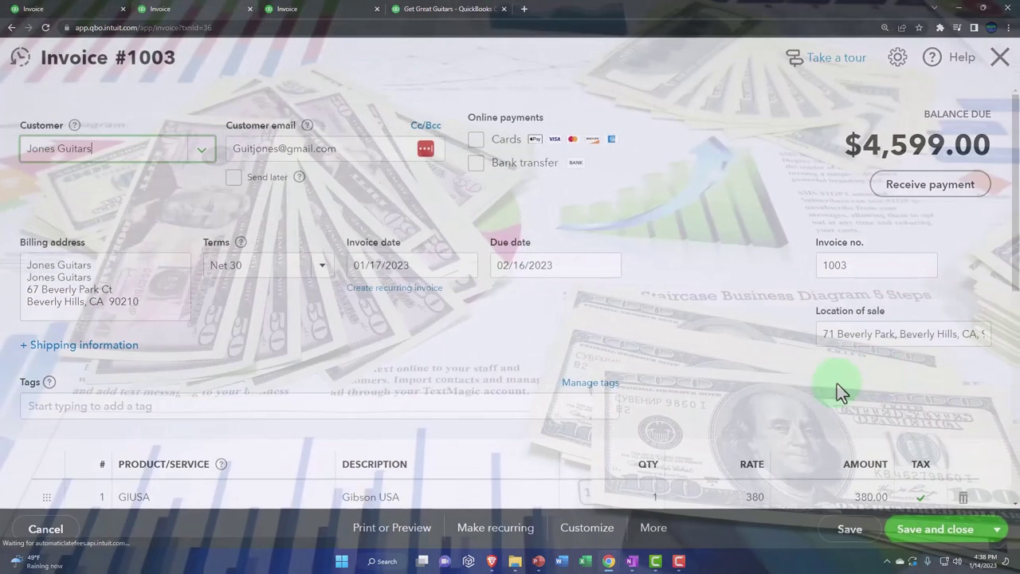
pyautogui.scroll(-5, 837, 383)
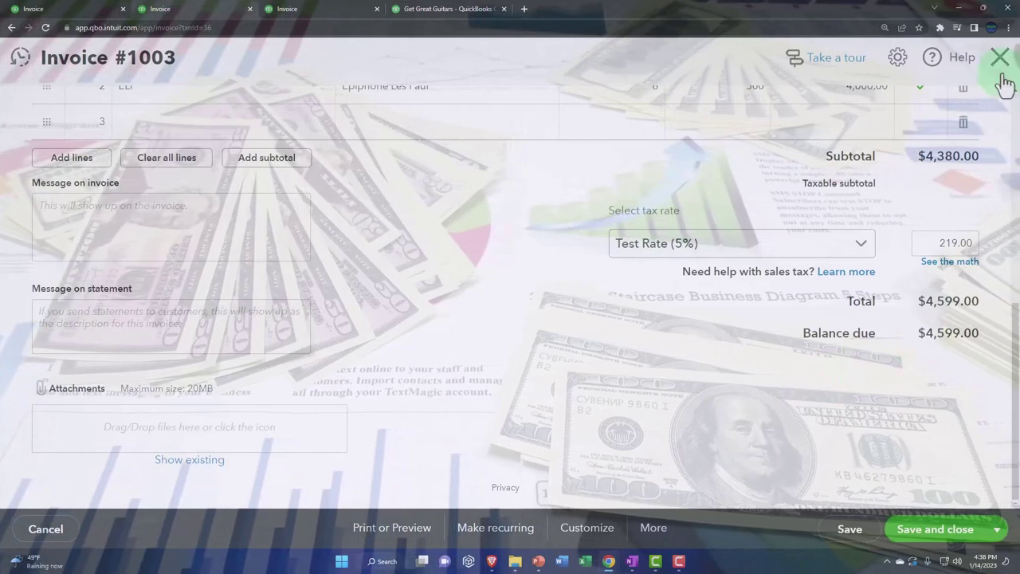
pyautogui.click(1000, 56)
pyautogui.scroll(6, 331, 237)
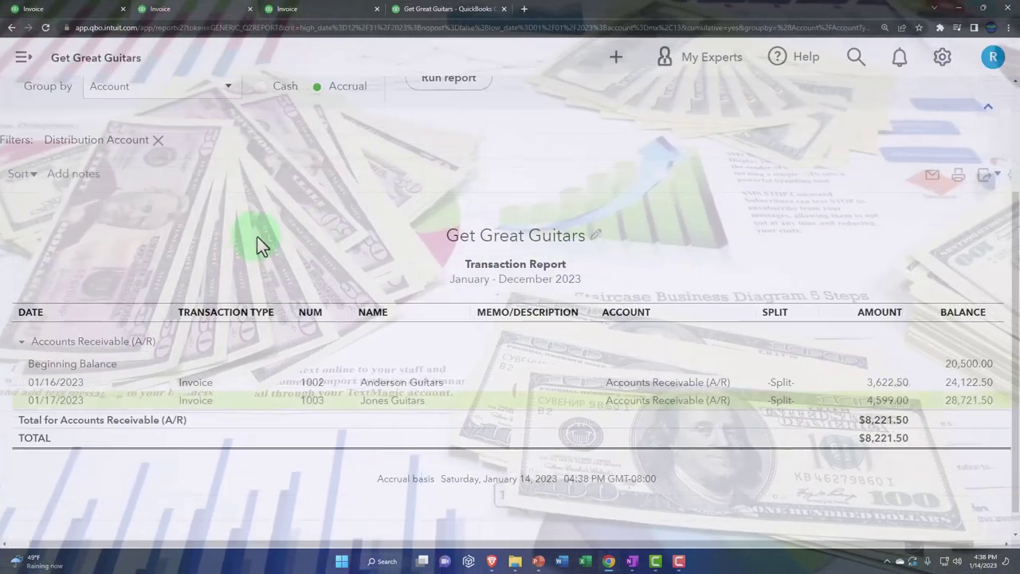
pyautogui.click(104, 141)
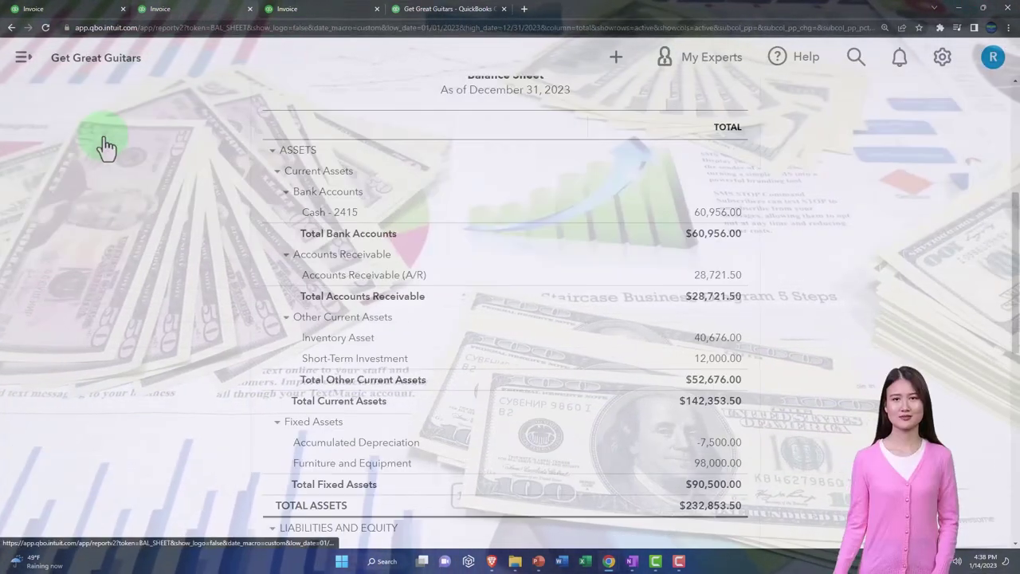
# Switch to the Profit and Loss report and rerun it to include the new invoice.
pyautogui.click(294, 7)
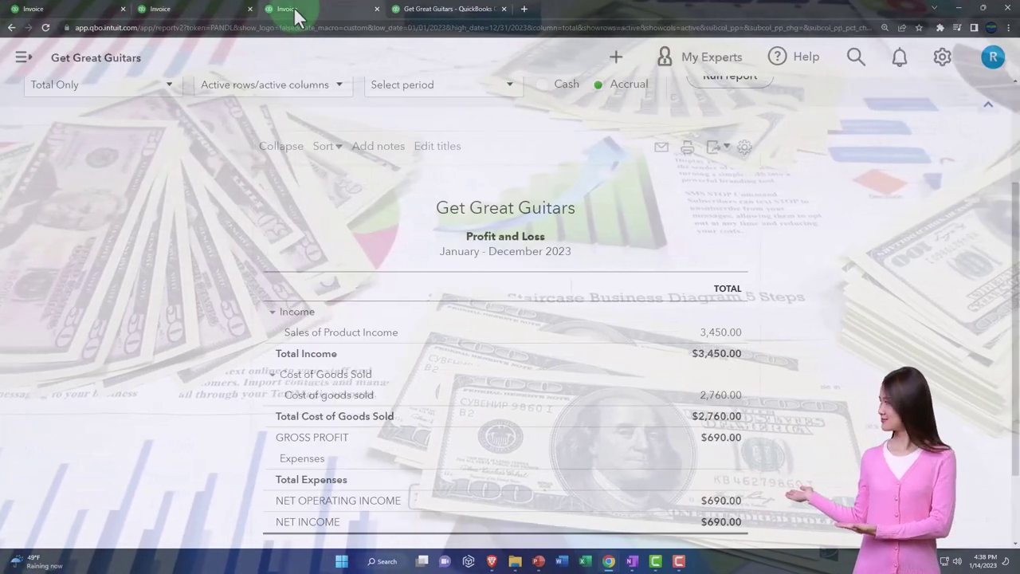
pyautogui.scroll(1, 637, 151)
pyautogui.click(721, 134)
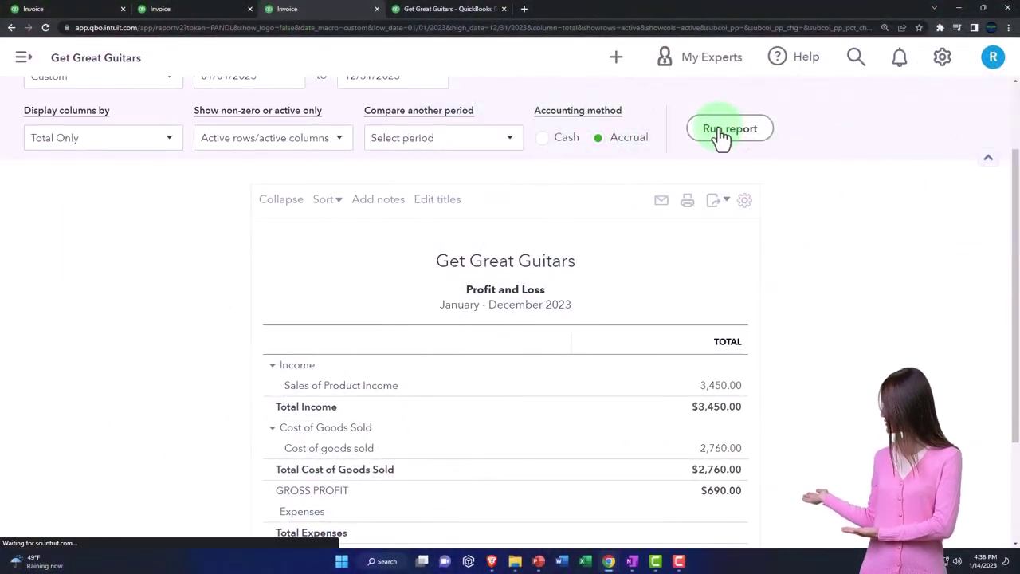
pyautogui.scroll(-3, 821, 266)
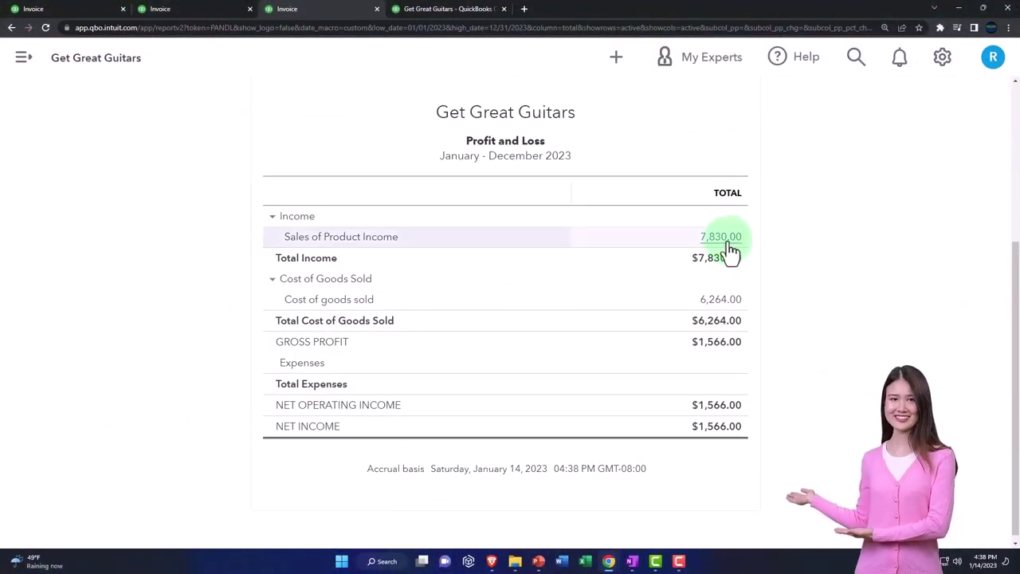
# Drill into Sales of Product Income and open invoice 1003 from its Epiphone Les Paul entry to examine the subtotal and sales tax.
pyautogui.click(725, 239)
pyautogui.scroll(-2, 729, 243)
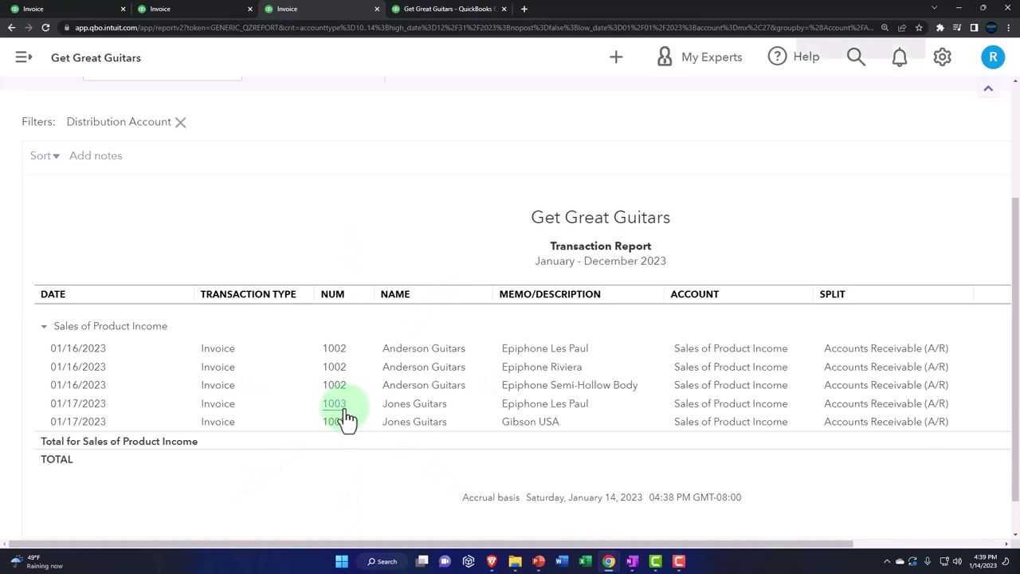
pyautogui.hotkey('ctrl', '-')
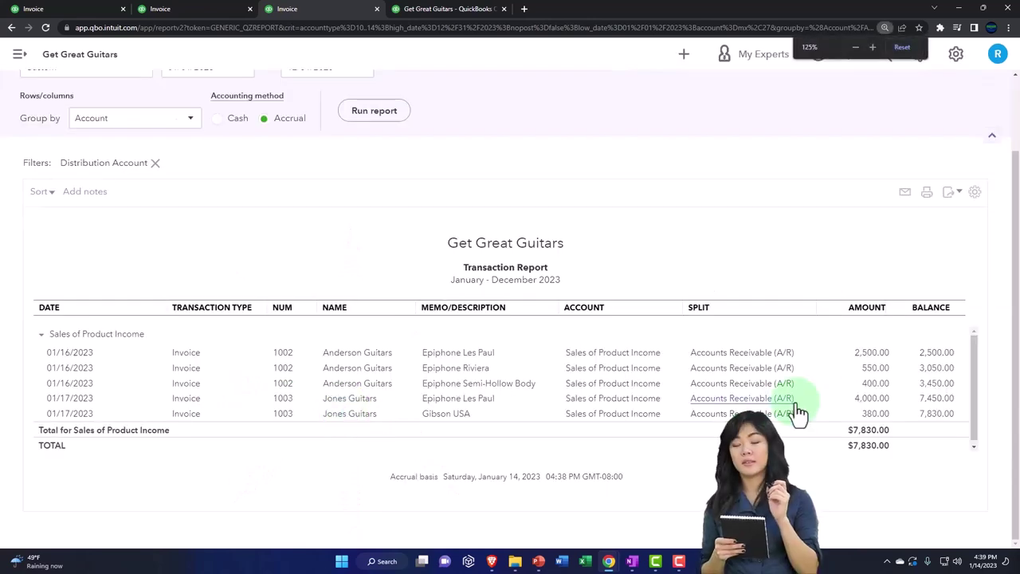
pyautogui.click(859, 408)
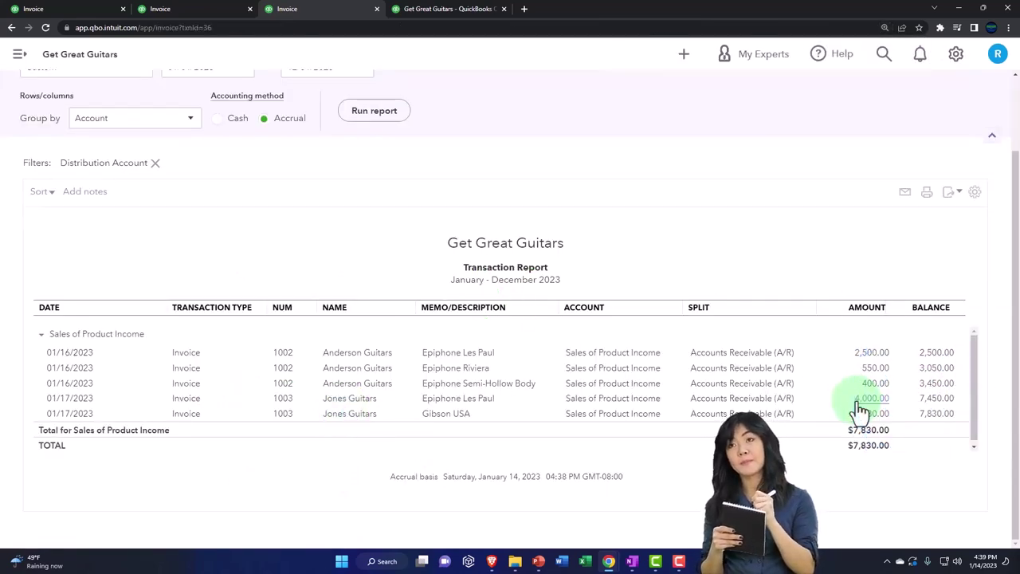
pyautogui.scroll(-3, 860, 405)
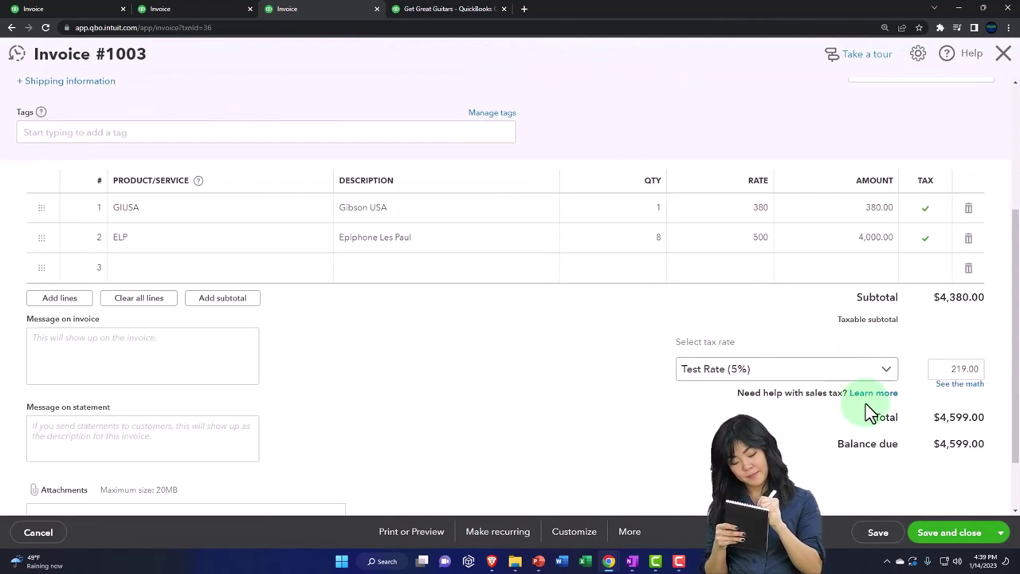
pyautogui.click(945, 390)
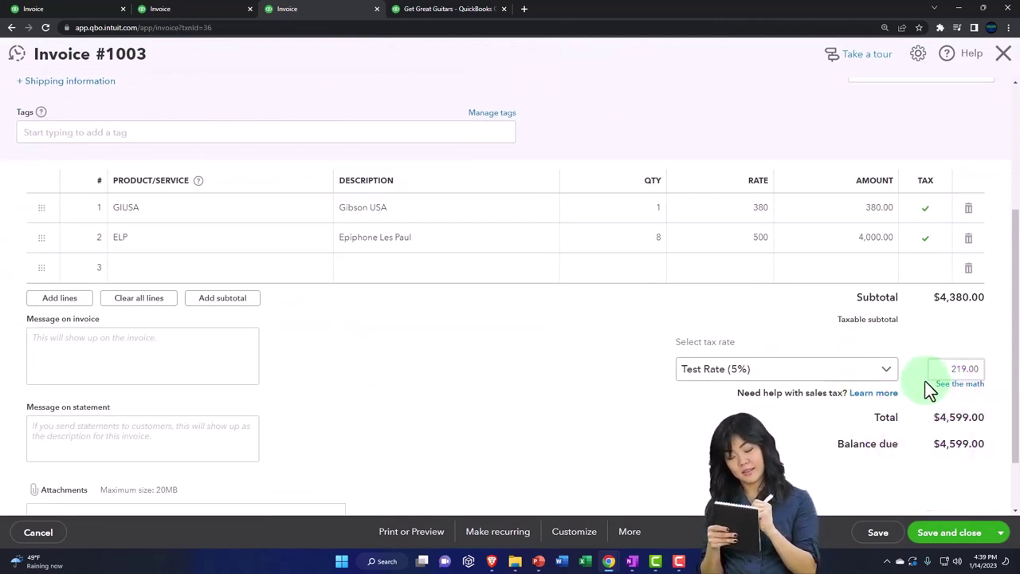
# Close invoice 1003 and return from the transaction report to the Profit and Loss summary.
pyautogui.click(1005, 60)
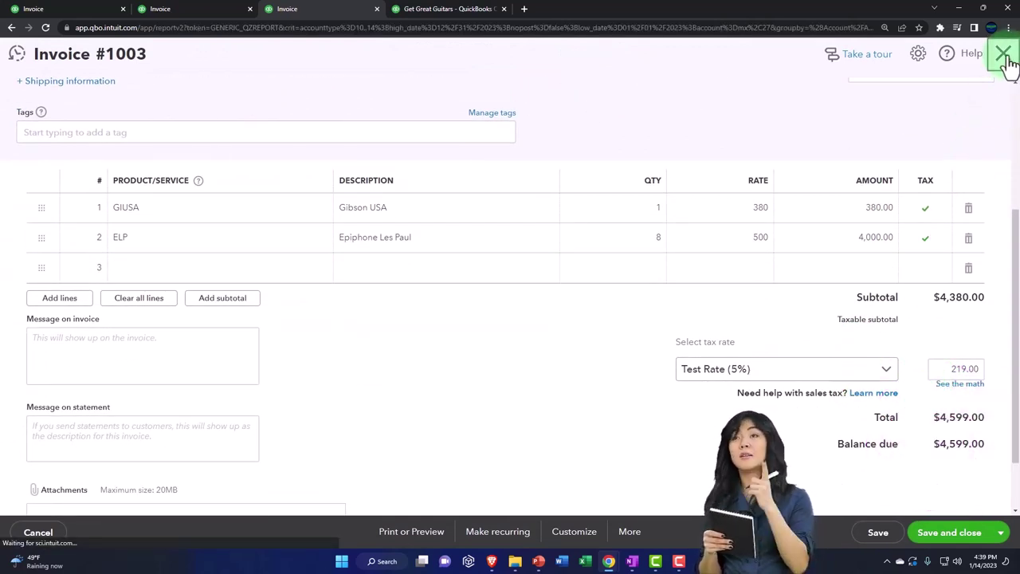
pyautogui.scroll(1, 205, 272)
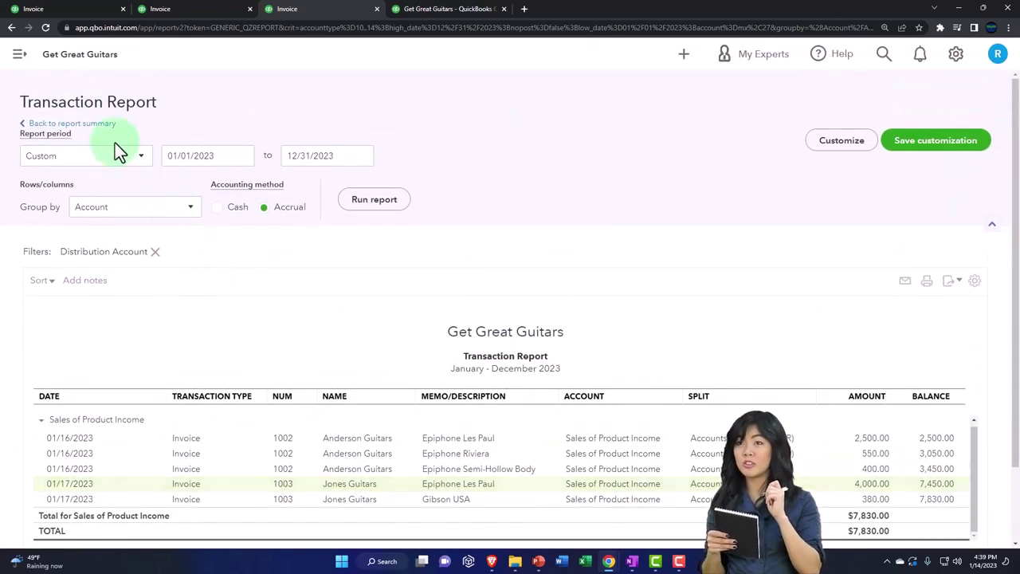
pyautogui.click(97, 128)
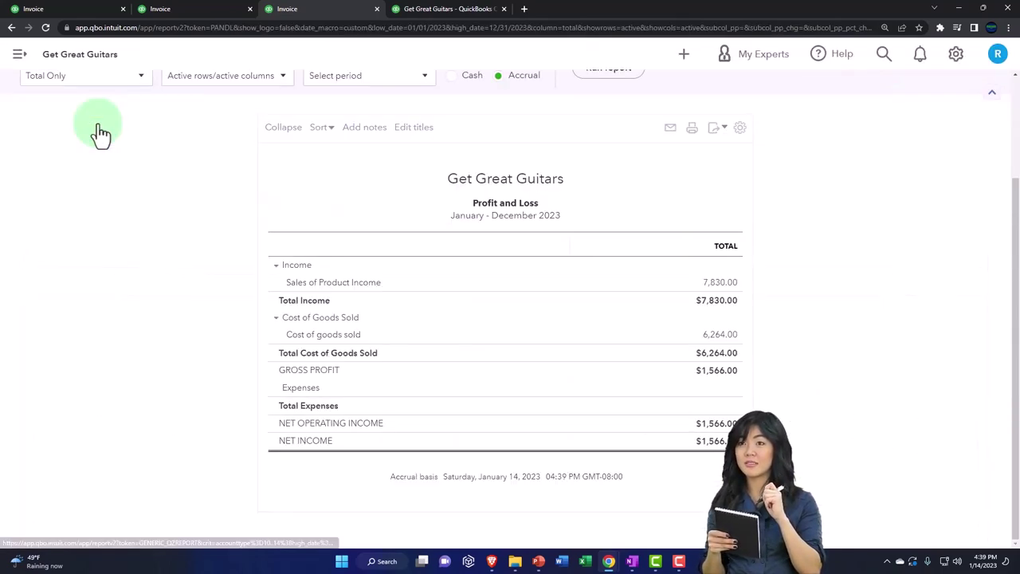
# Switch to the Balance Sheet and examine the balances under Other Current Liabilities.
pyautogui.click(174, 8)
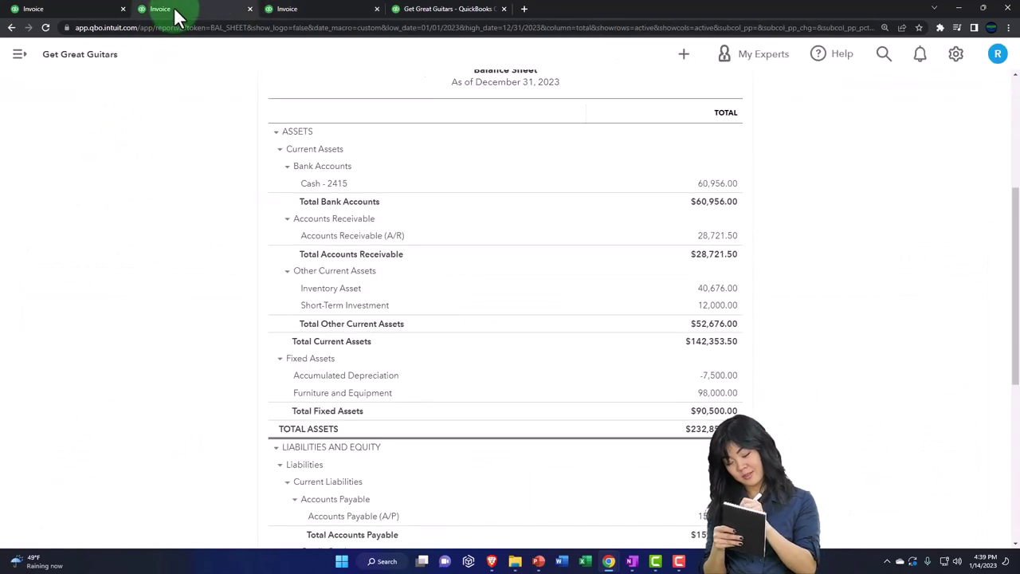
pyautogui.hotkey('ctrl', '+')
pyautogui.hotkey('ctrl', '+')
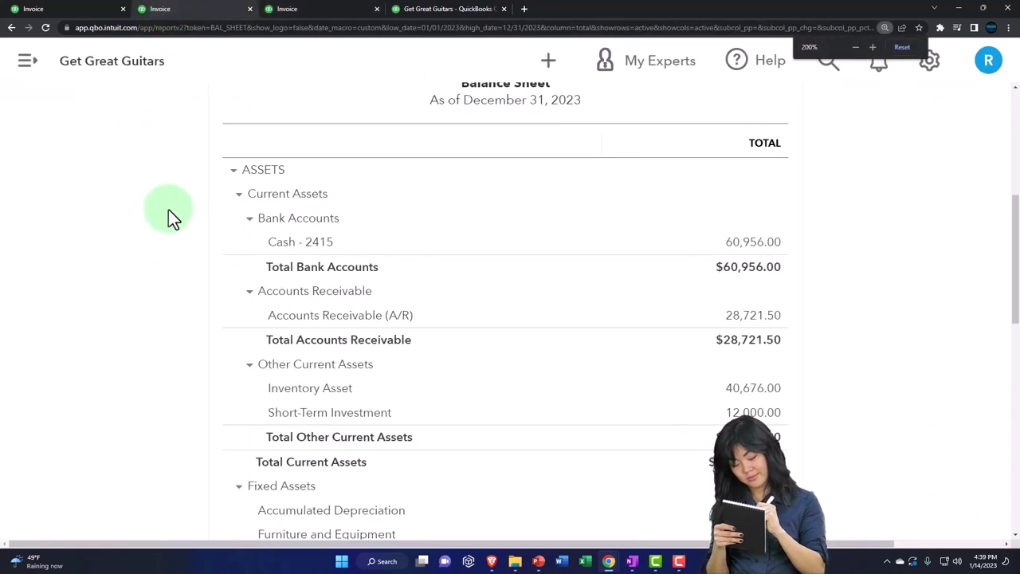
pyautogui.hotkey('ctrl', '+')
pyautogui.hotkey('ctrl', '+')
pyautogui.scroll(-5, 153, 263)
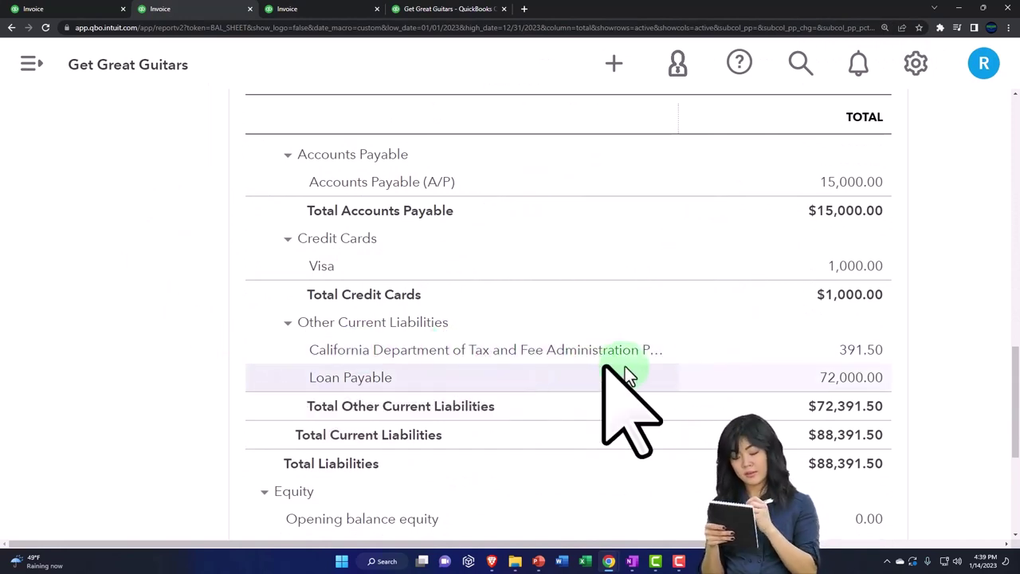
# Drill into California Department of Tax and Fee Administration Payable to review its invoice entries, and return to the Balance Sheet.
pyautogui.click(851, 350)
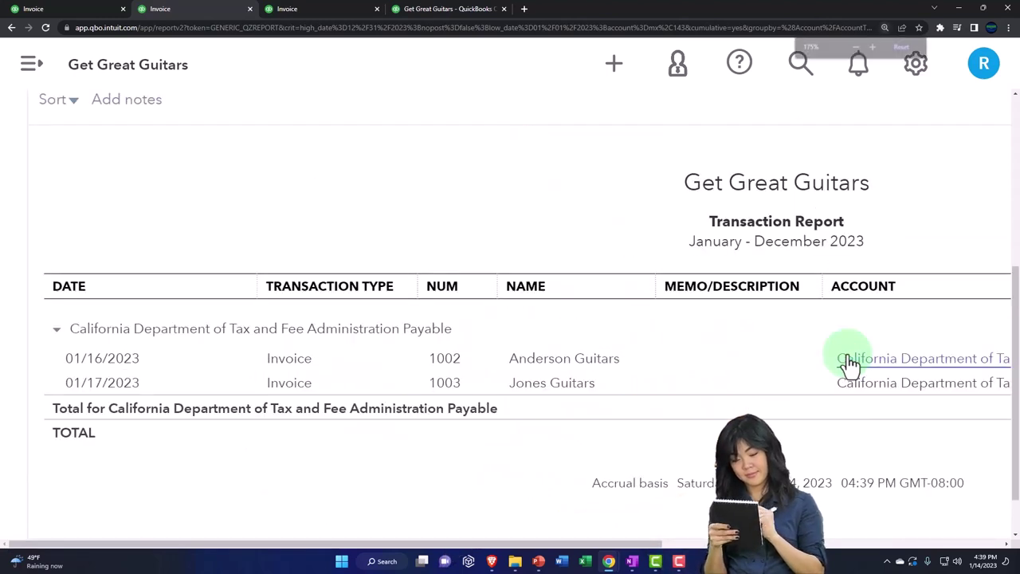
pyautogui.hotkey('ctrl', '-')
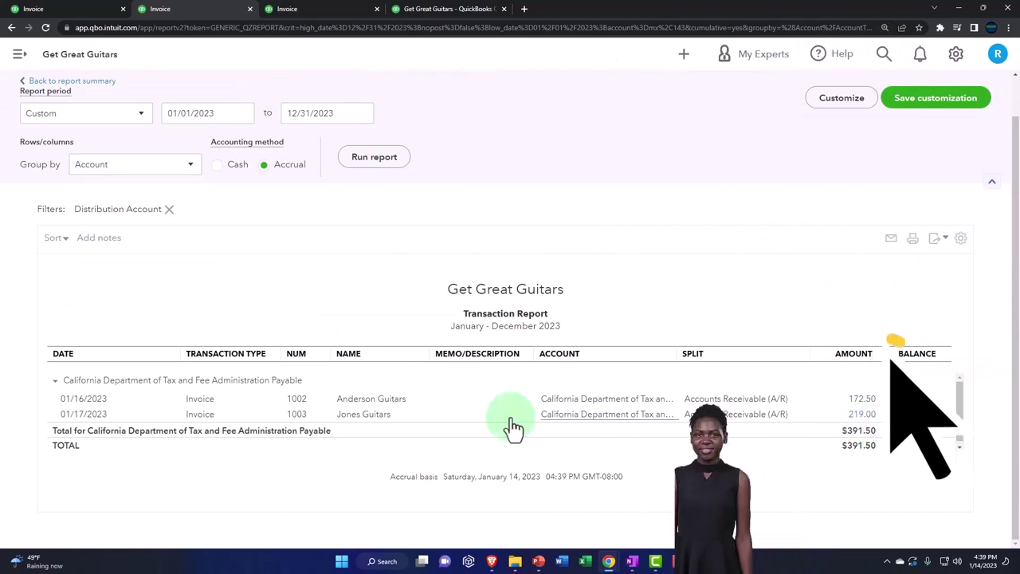
pyautogui.scroll(1, 199, 399)
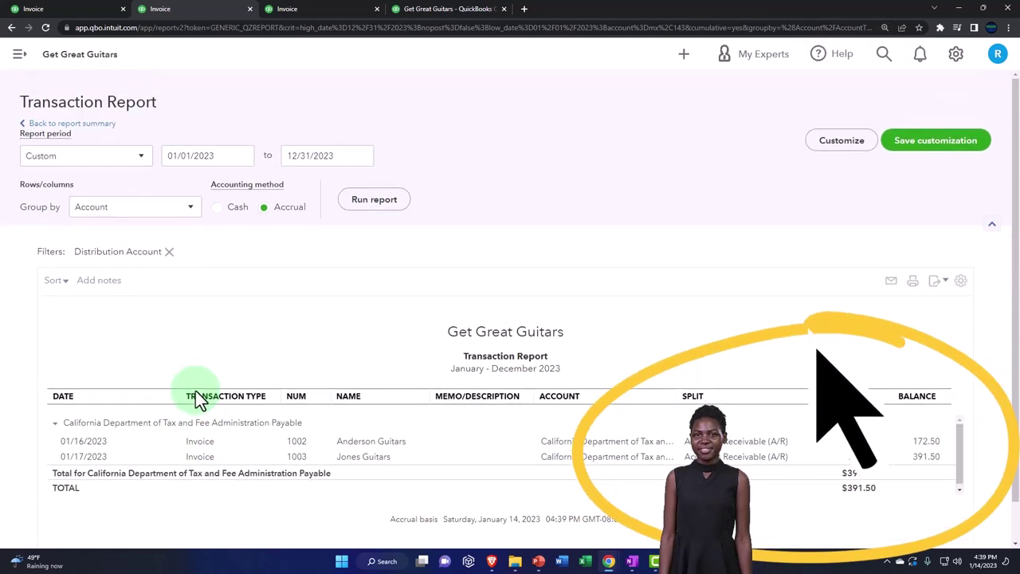
pyautogui.click(93, 126)
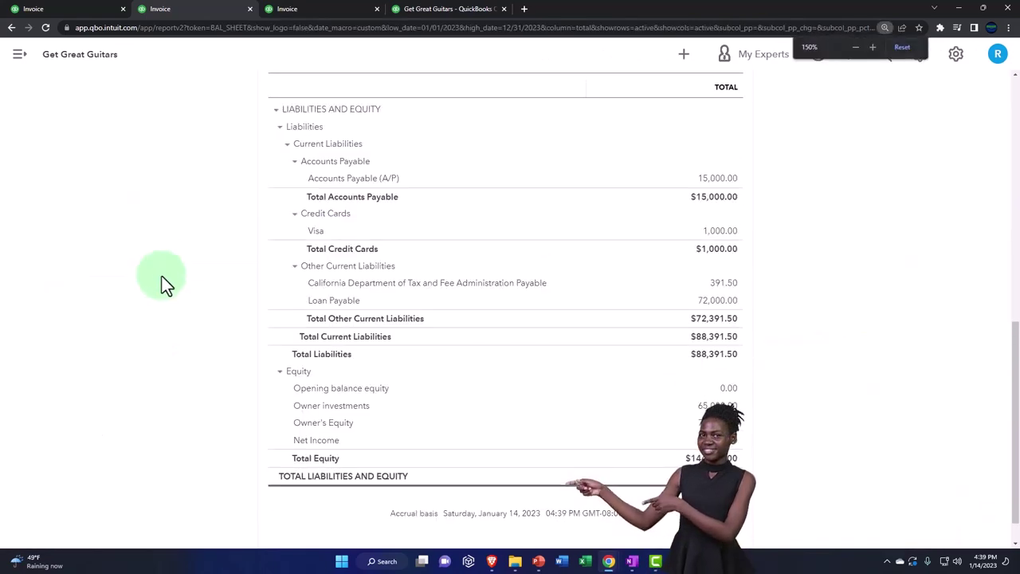
# Drill into the Inventory Asset balance and examine the entries posted by invoice 1003 for Jones Guitars.
pyautogui.hotkey('ctrl', '+')
pyautogui.hotkey('ctrl', '+')
pyautogui.hotkey('ctrl', '+')
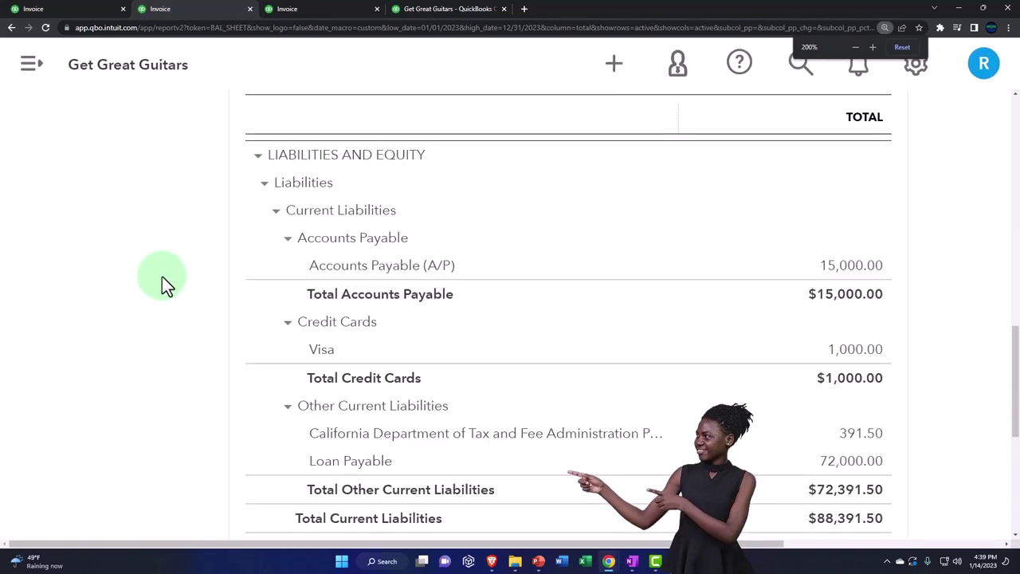
pyautogui.scroll(3, 169, 290)
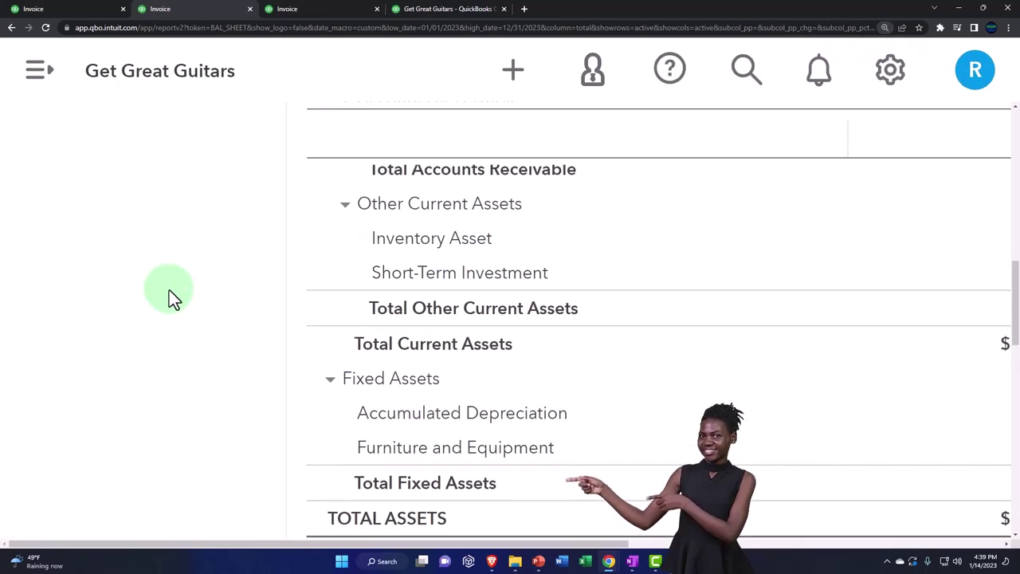
pyautogui.hotkey('ctrl', '-')
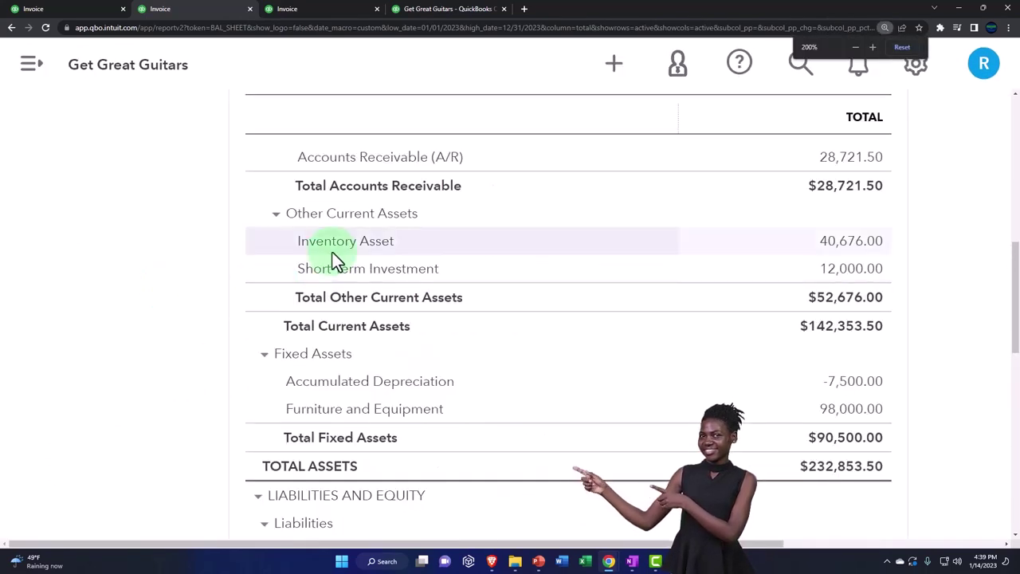
pyautogui.click(851, 249)
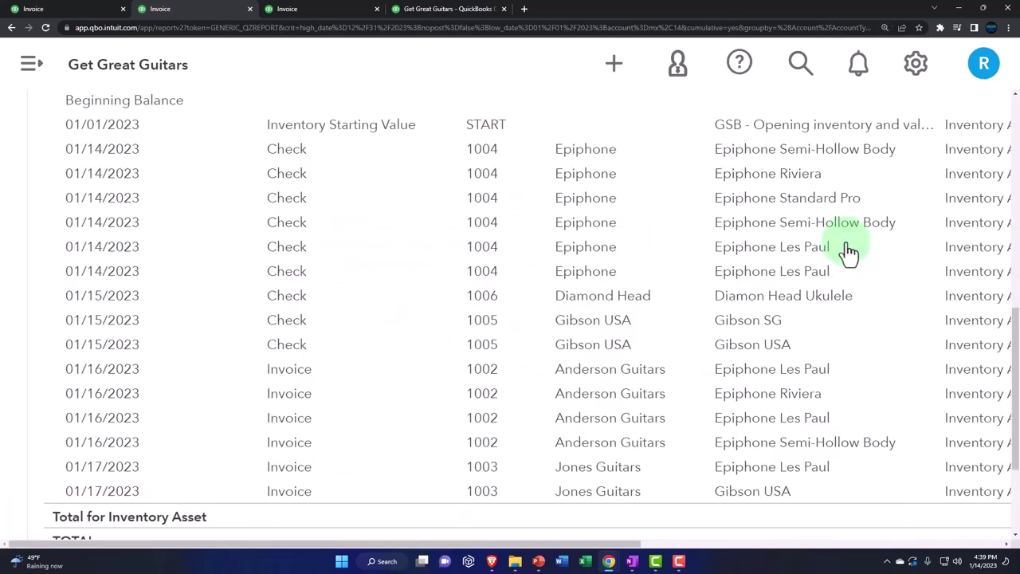
pyautogui.hotkey('ctrl', '-')
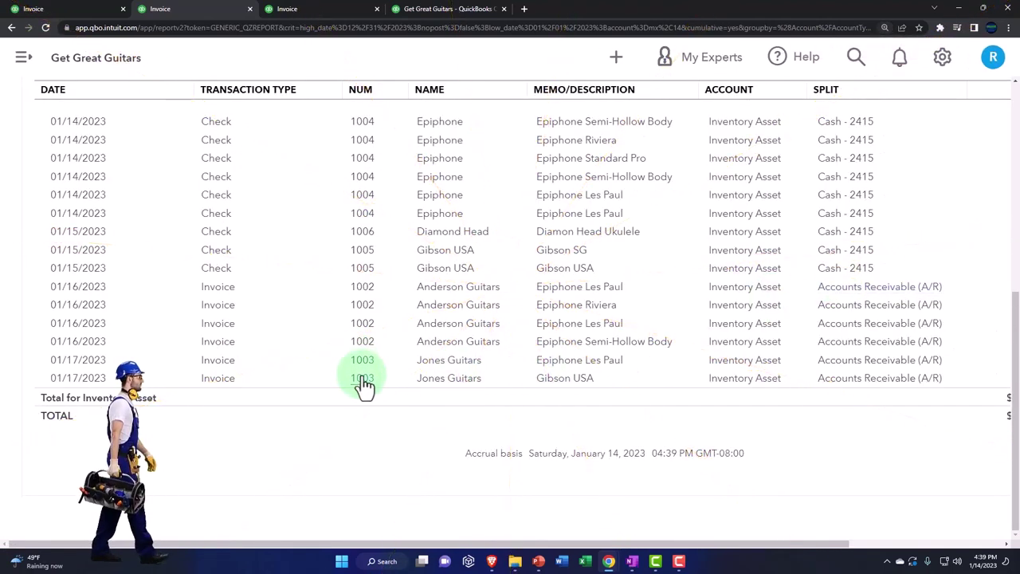
pyautogui.hotkey('ctrl', '-')
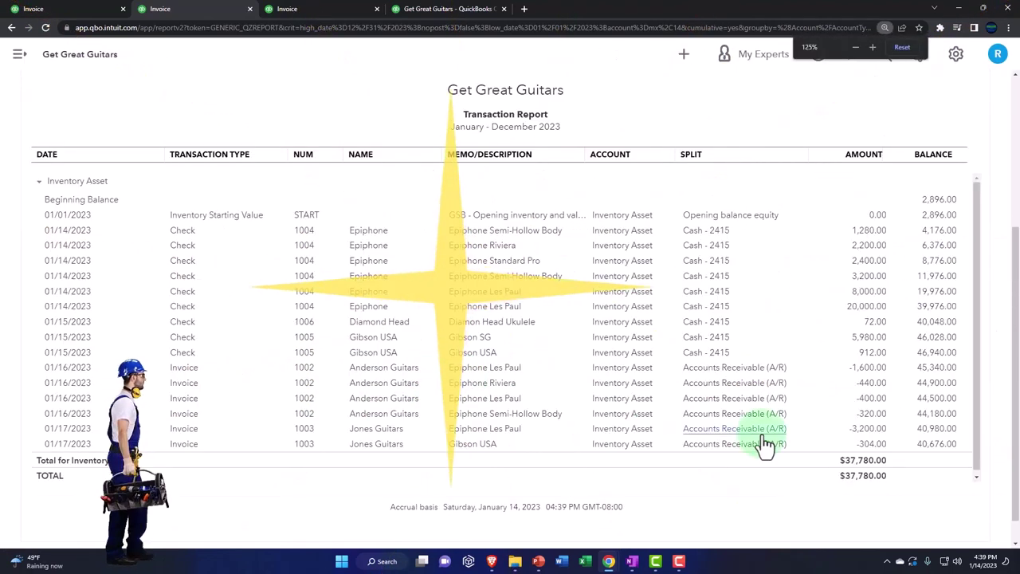
# Review invoice 1003 from its Epiphone Les Paul inventory entry, and return to the Balance Sheet.
pyautogui.click(874, 435)
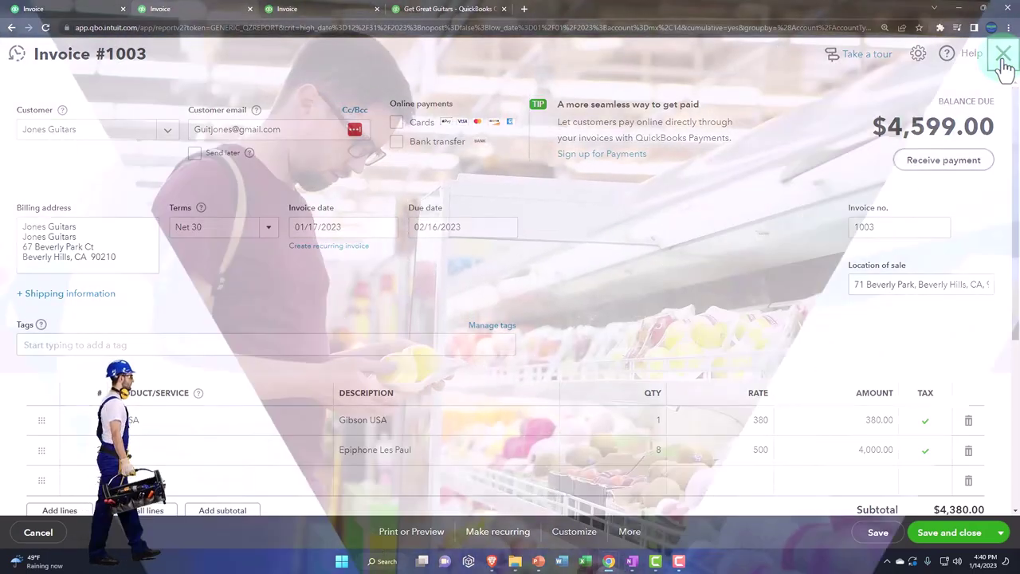
pyautogui.click(1004, 68)
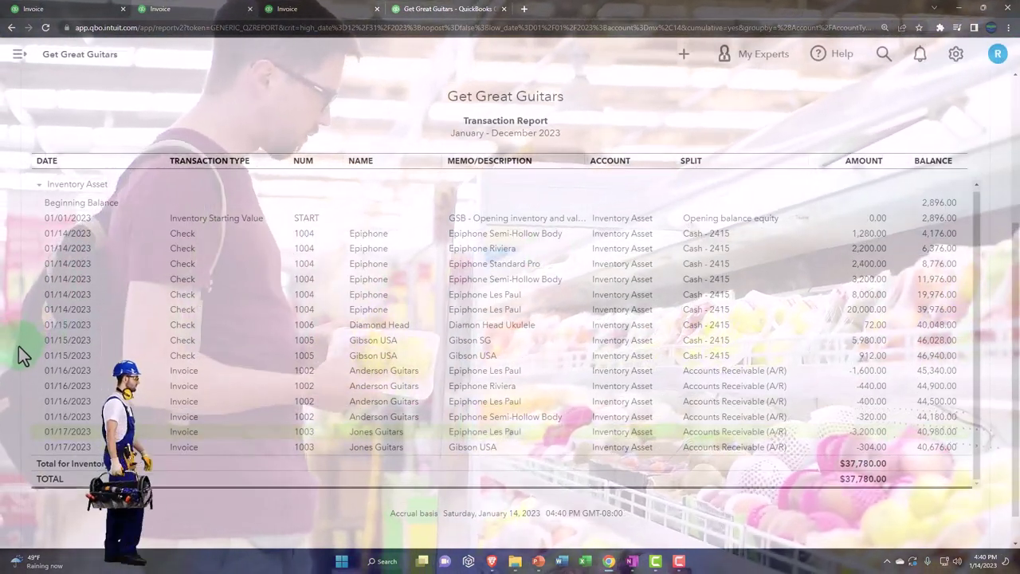
pyautogui.scroll(3, 21, 351)
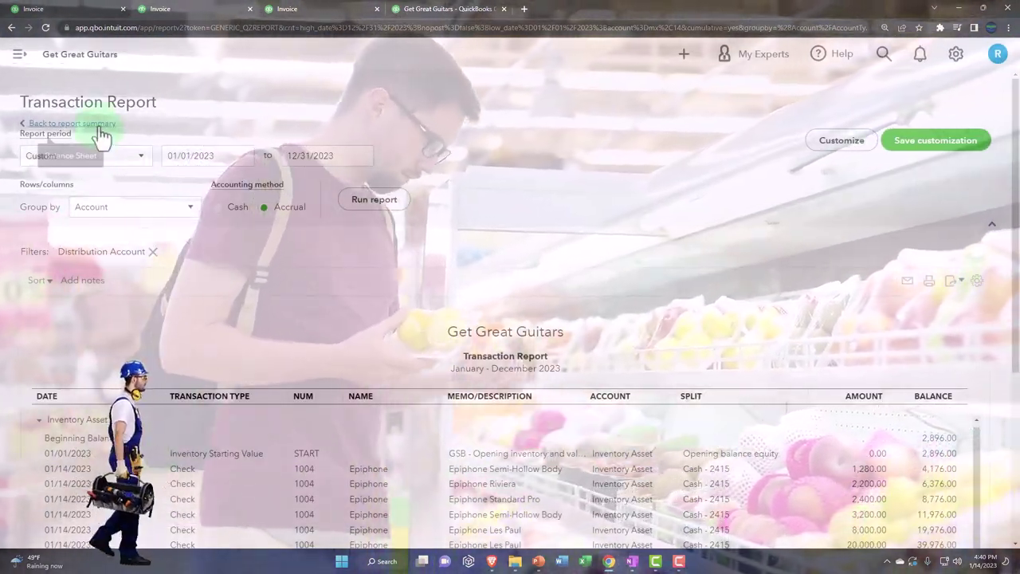
pyautogui.click(98, 124)
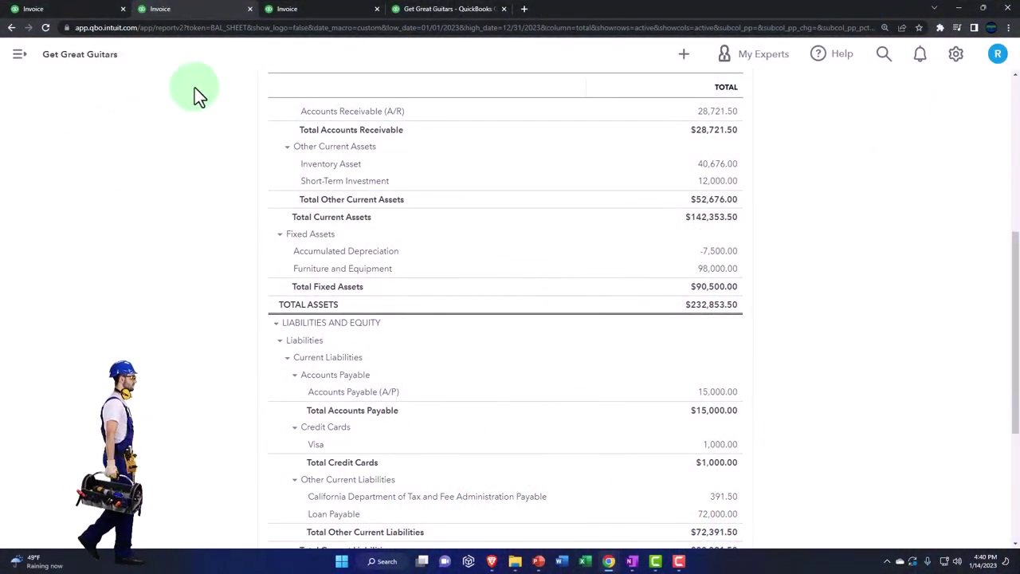
# Drill into Cost of goods sold on the Profit and Loss and open invoice 1003 from its Gibson USA entry to examine its lines.
pyautogui.click(292, 11)
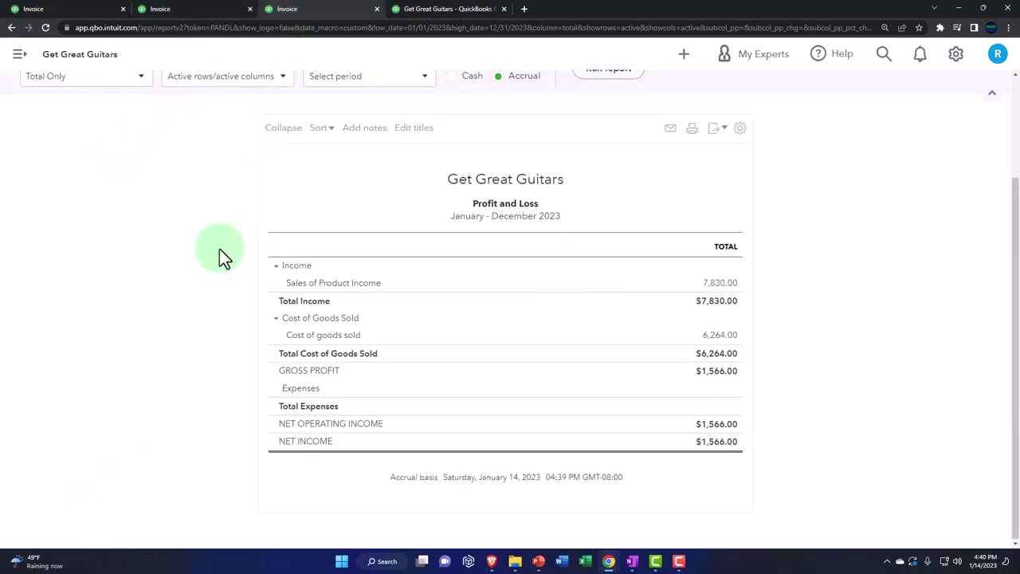
pyautogui.click(713, 336)
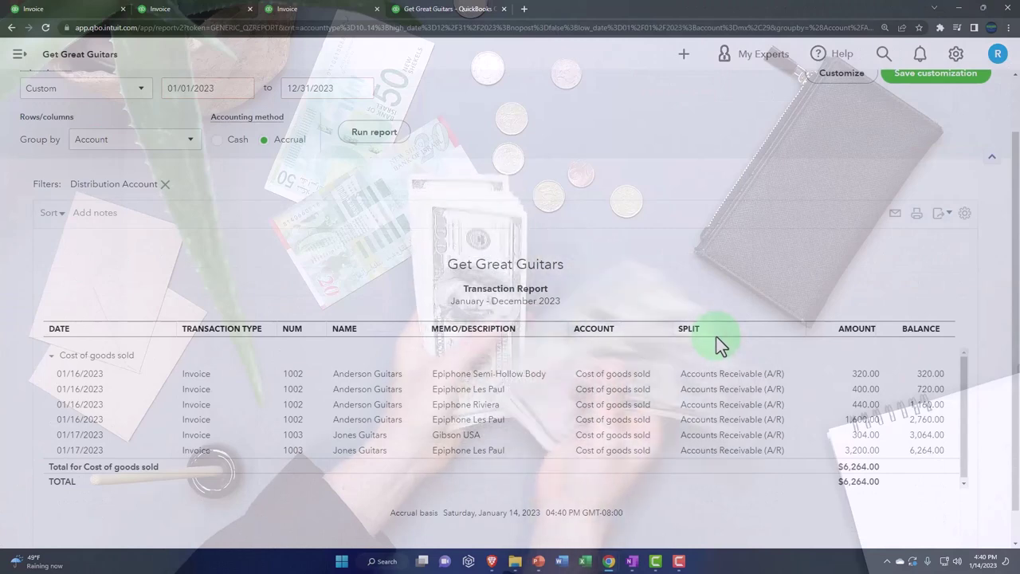
pyautogui.scroll(-1, 716, 343)
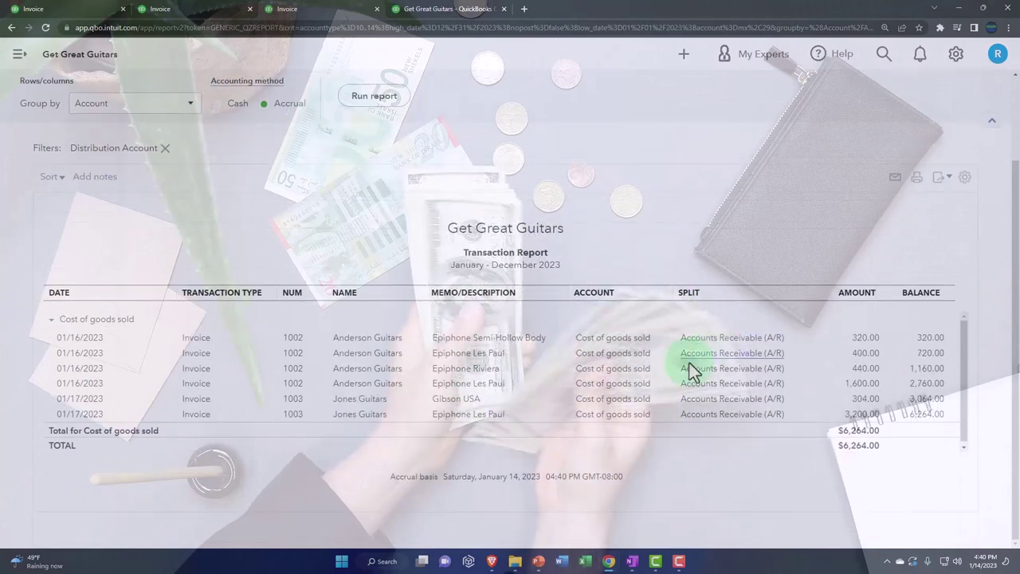
pyautogui.click(301, 408)
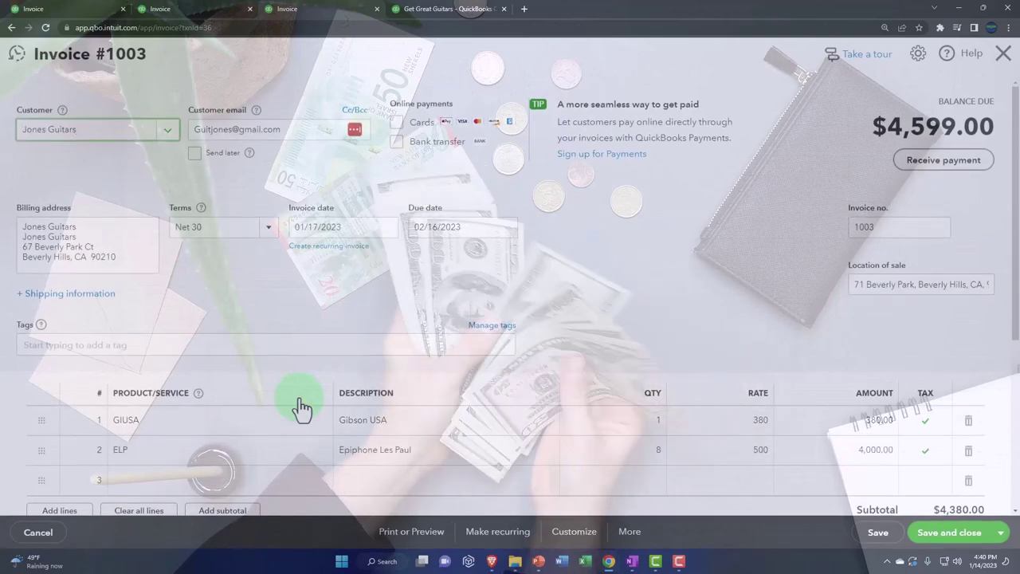
pyautogui.scroll(-3, 300, 410)
pyautogui.scroll(-2, 812, 447)
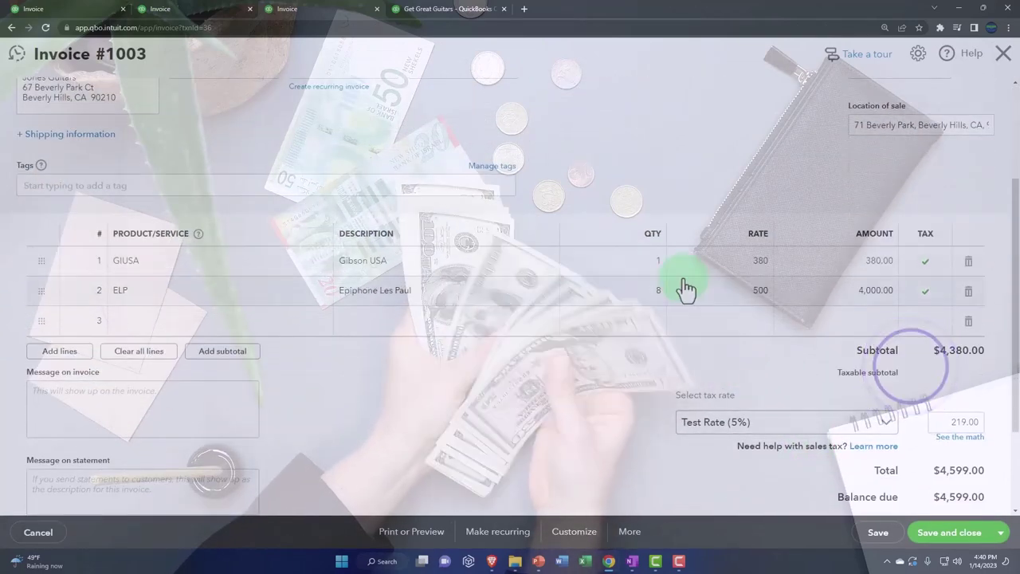
# Close invoice 1003 and return to the Profit and Loss summary to check net income.
pyautogui.click(1002, 54)
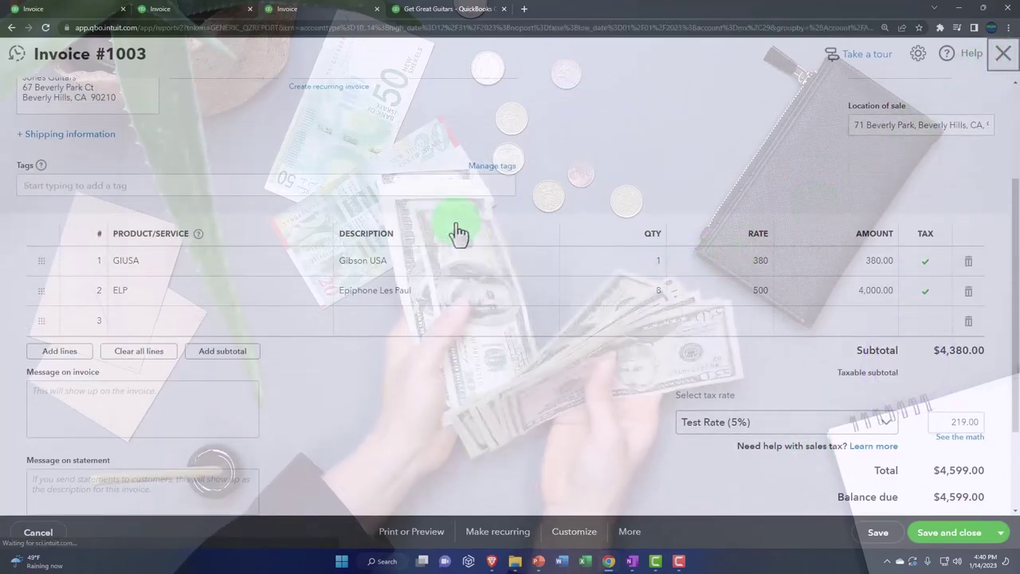
pyautogui.scroll(1, 148, 317)
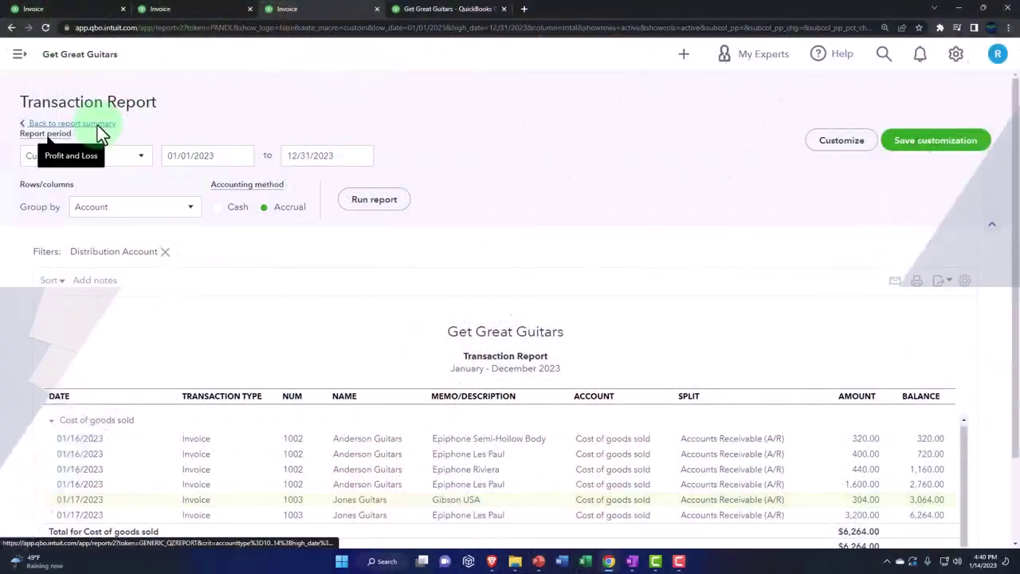
pyautogui.click(98, 125)
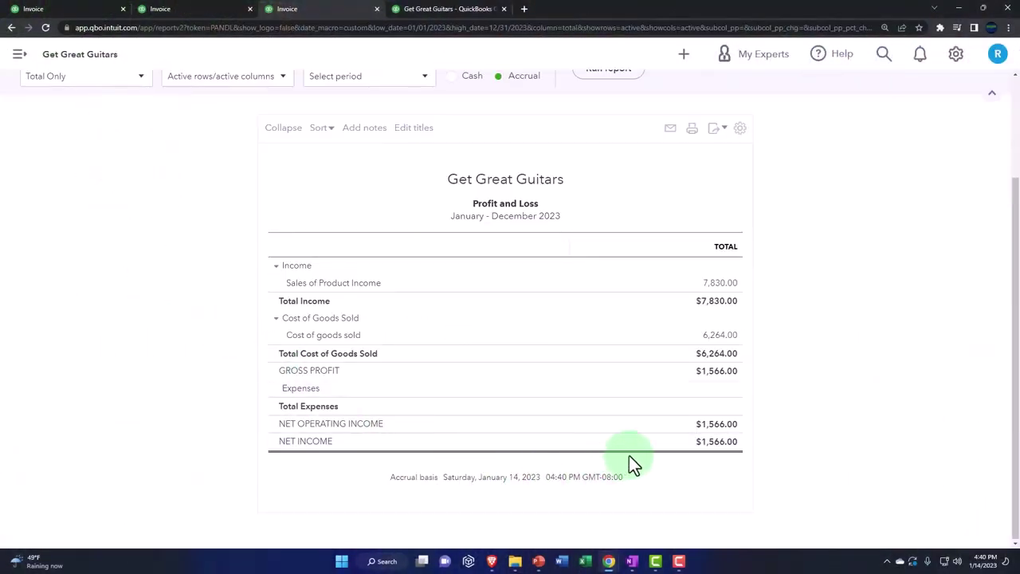
pyautogui.click(703, 451)
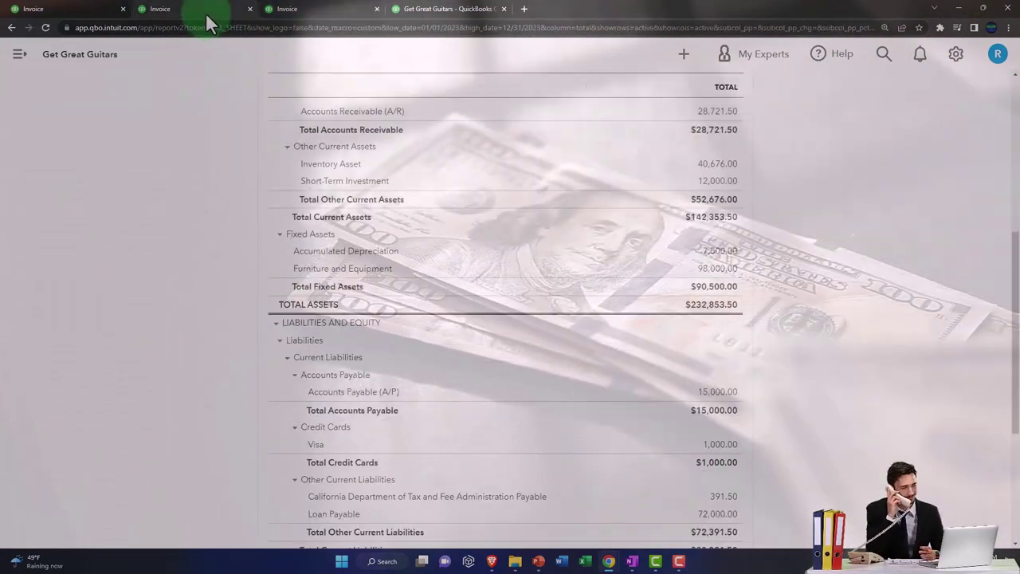
# Compare the Accounts Receivable (A/R) balance on the Balance Sheet with the A/R Aging Summary as of 12/31/2023.
pyautogui.scroll(3, 240, 350)
pyautogui.click(380, 301)
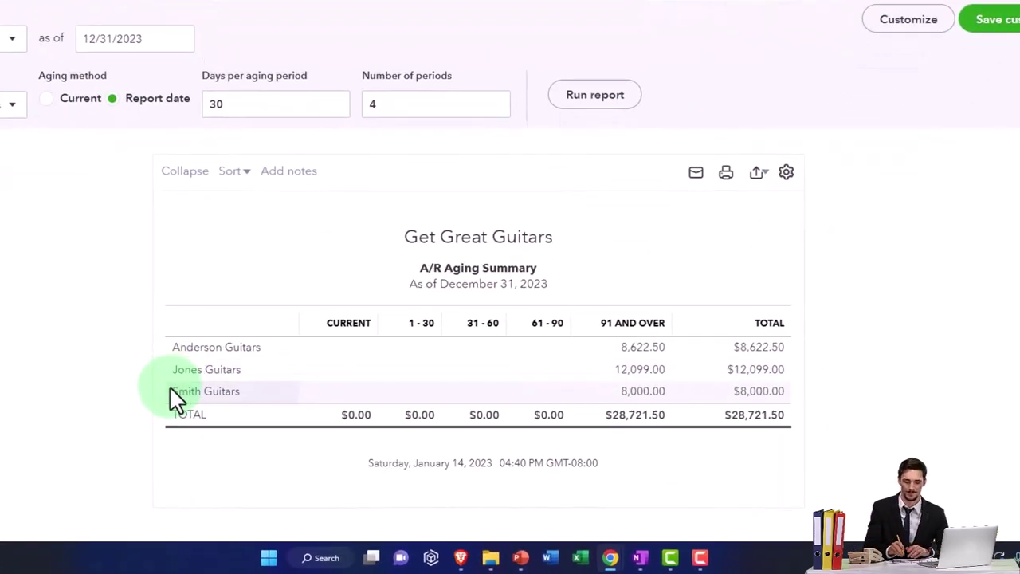
pyautogui.click(176, 10)
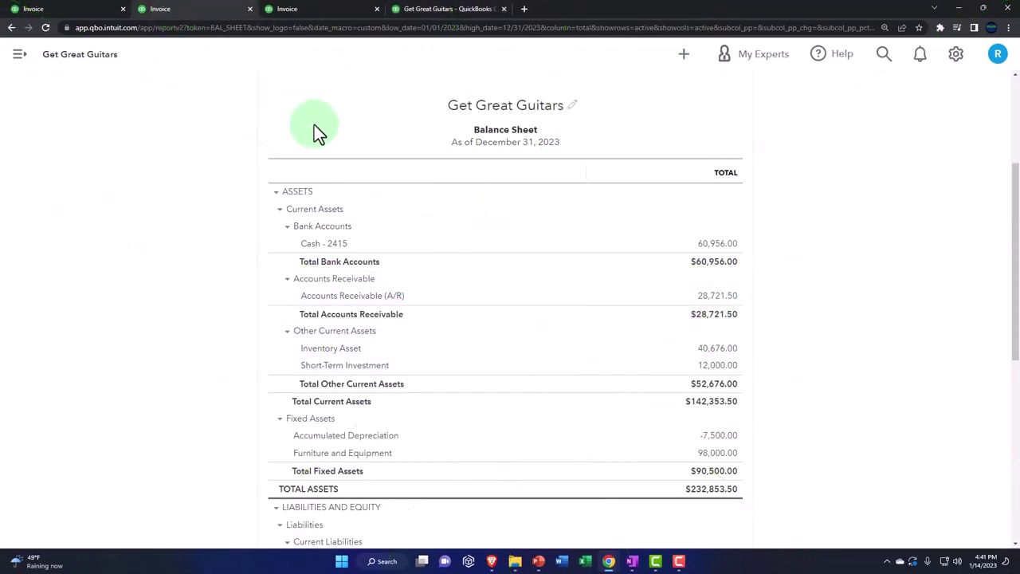
# Return to the sales transactions page and open the Customers list in the Sales section.
pyautogui.click(77, 11)
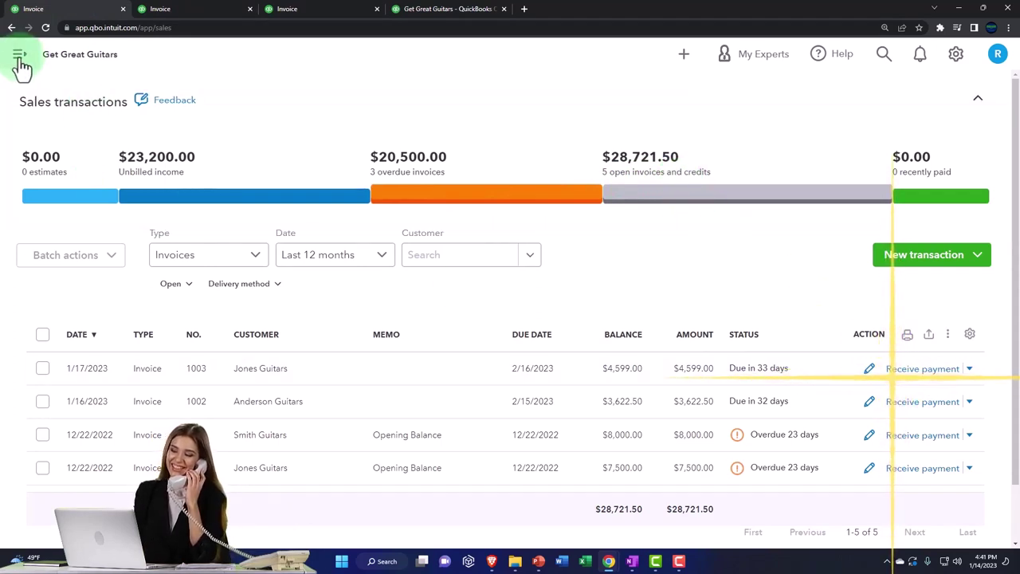
pyautogui.click(20, 59)
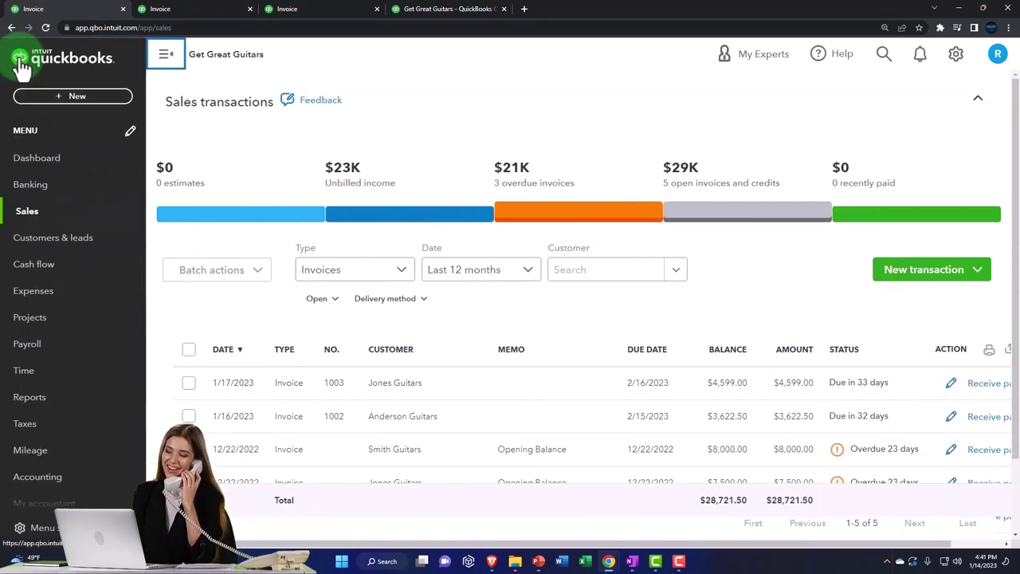
pyautogui.click(28, 217)
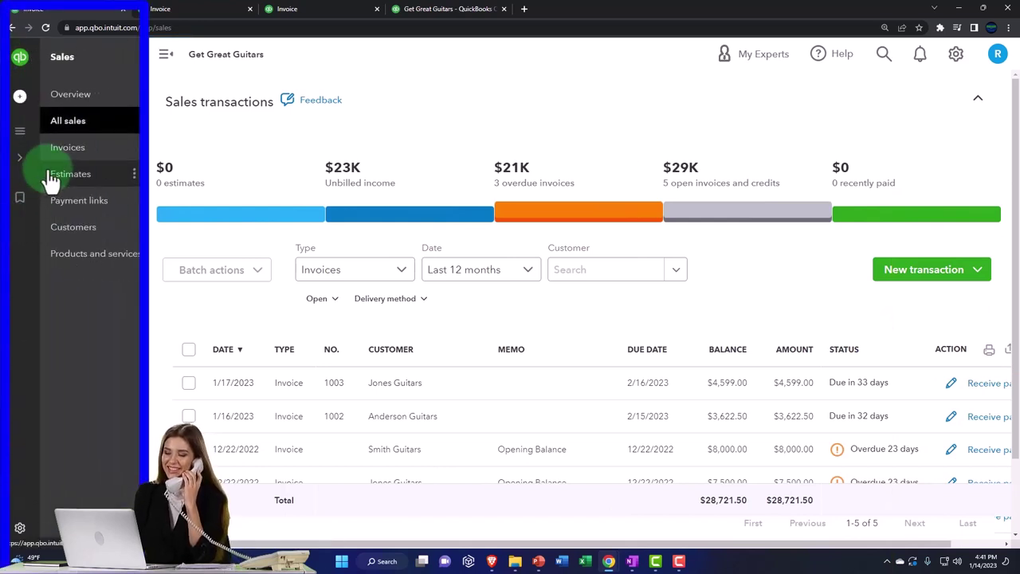
pyautogui.click(73, 228)
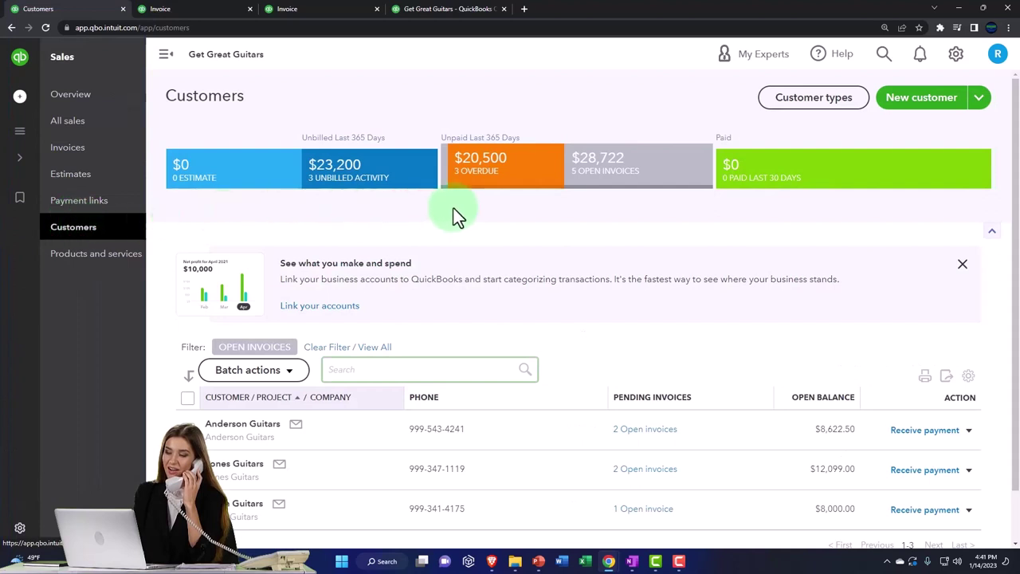
# Remove the open invoices filter from the customer list and open Jones Guitars to review its transactions.
pyautogui.click(644, 183)
pyautogui.scroll(-2, 616, 293)
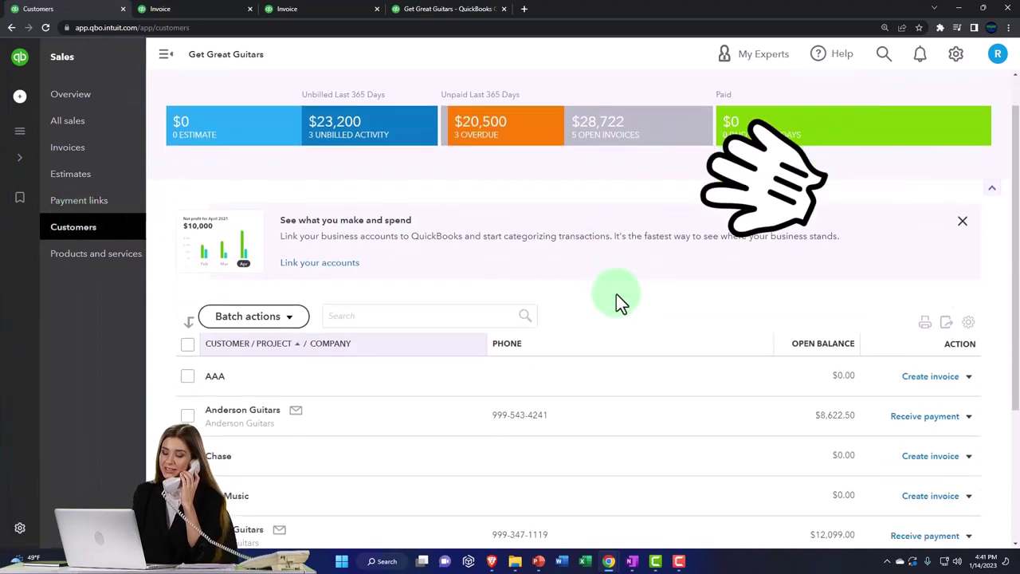
pyautogui.scroll(-1, 616, 301)
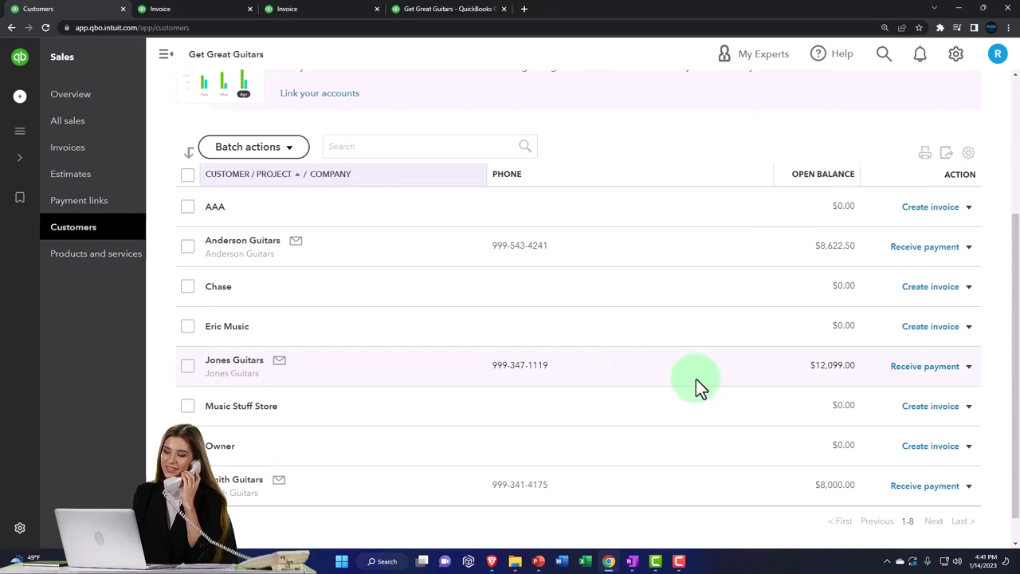
pyautogui.click(233, 362)
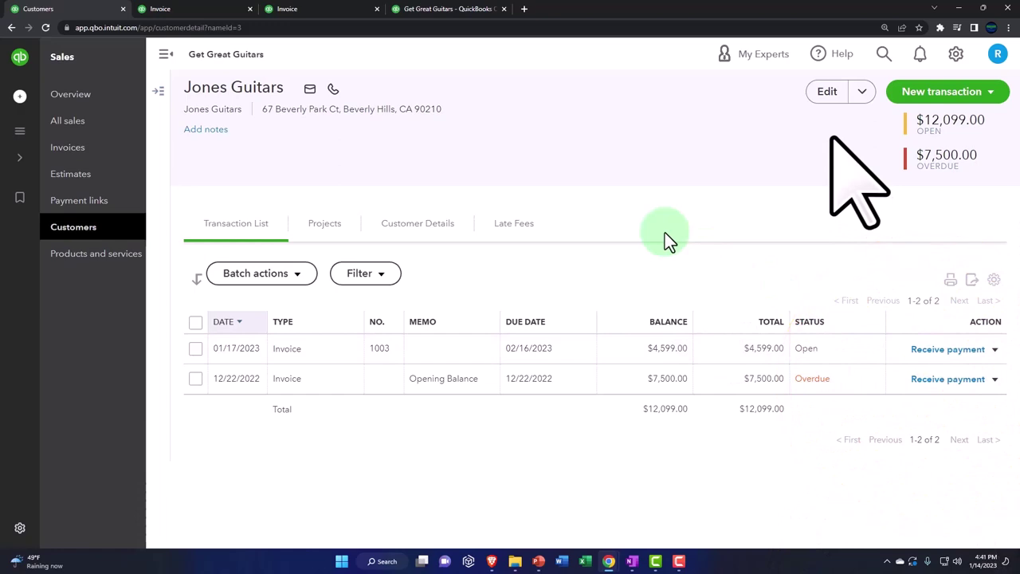
# Revisit the Balance Sheet, return to the A/R Aging Summary and duplicate that report's browser tab.
pyautogui.click(209, 8)
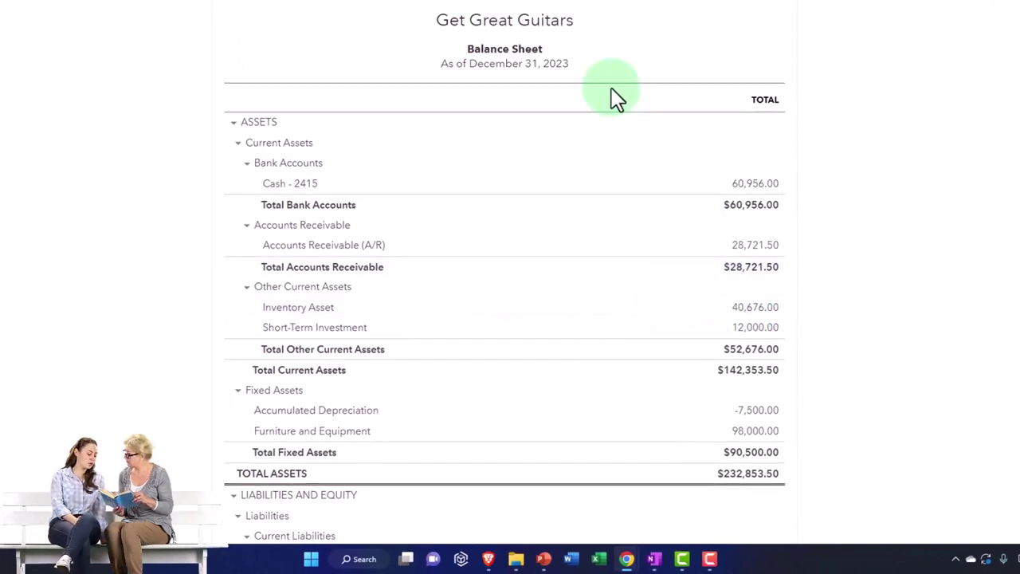
pyautogui.click(458, 16)
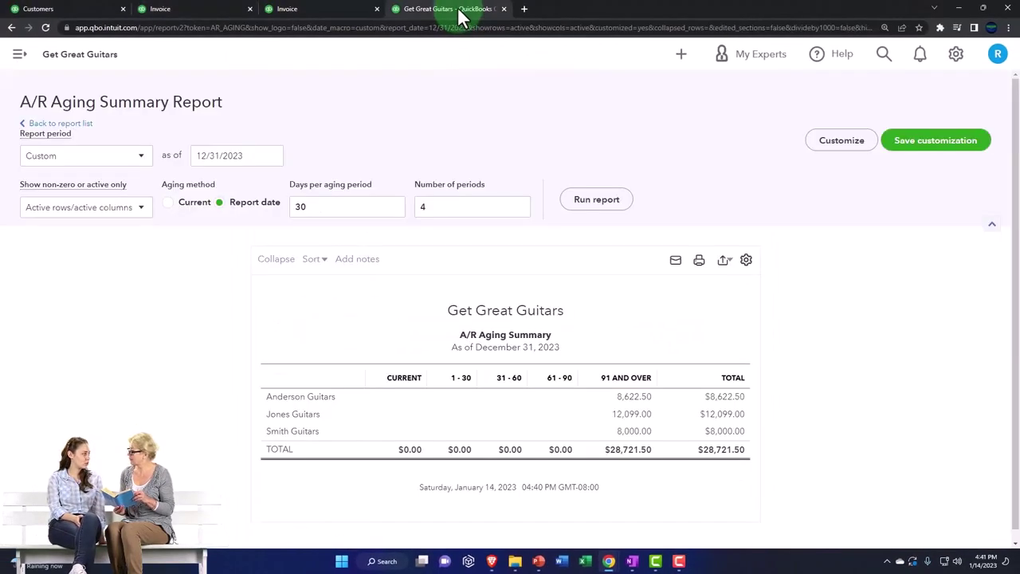
pyautogui.rightClick(459, 14)
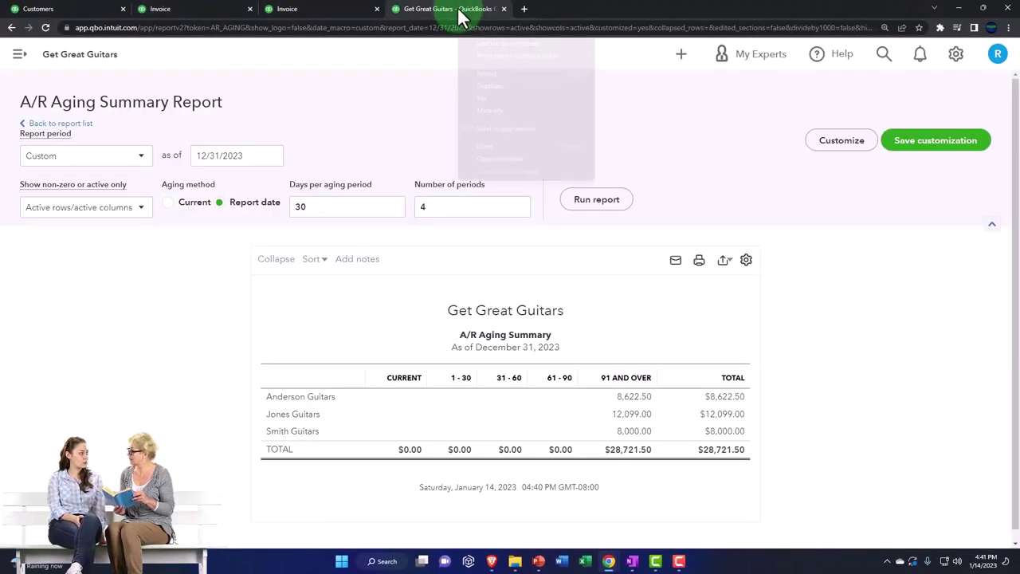
pyautogui.click(488, 85)
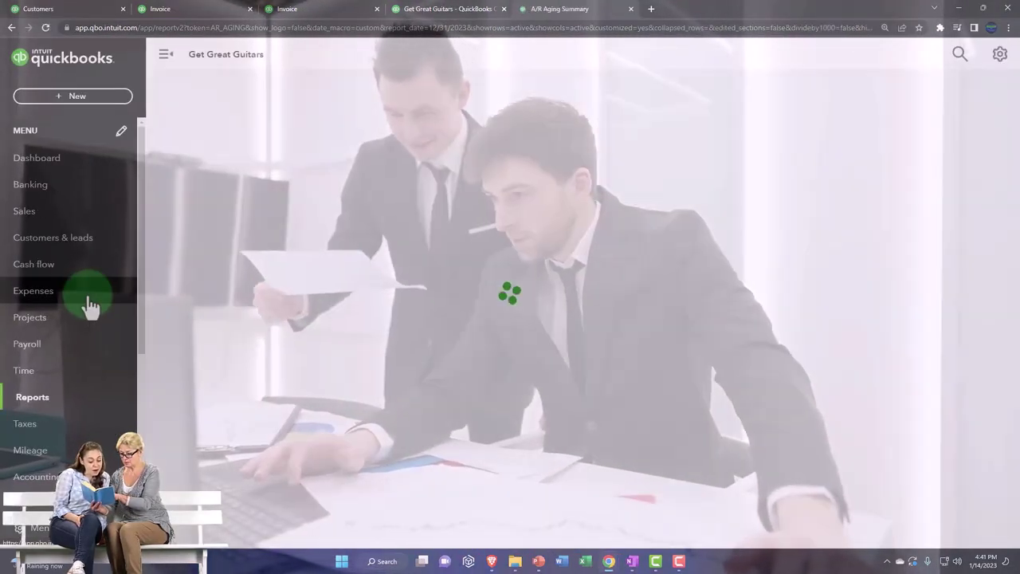
# Go to the Reports page, search for "inve" and open the Inventory Valuation Summary report.
pyautogui.click(88, 298)
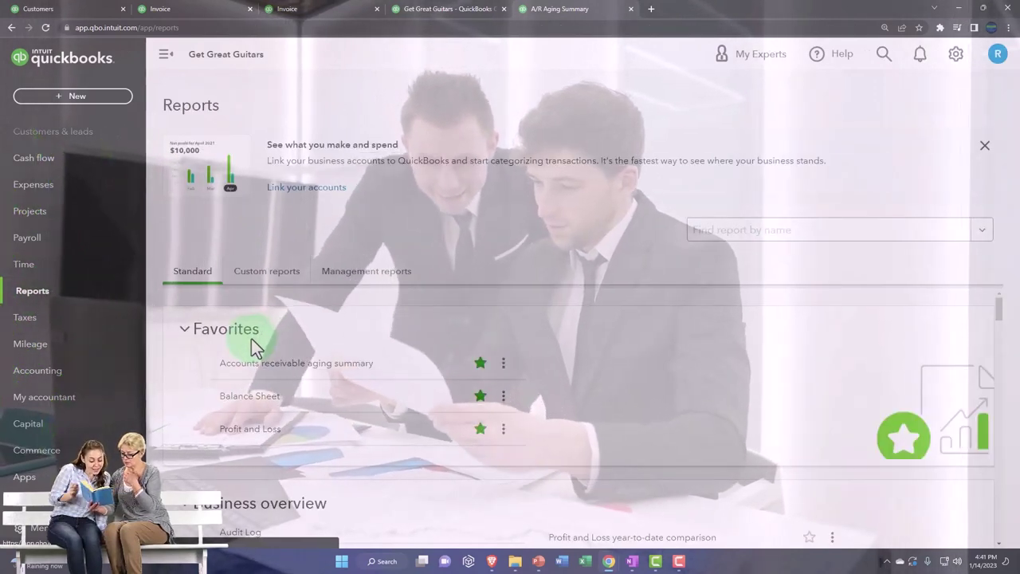
pyautogui.click(733, 231)
pyautogui.write('inve')
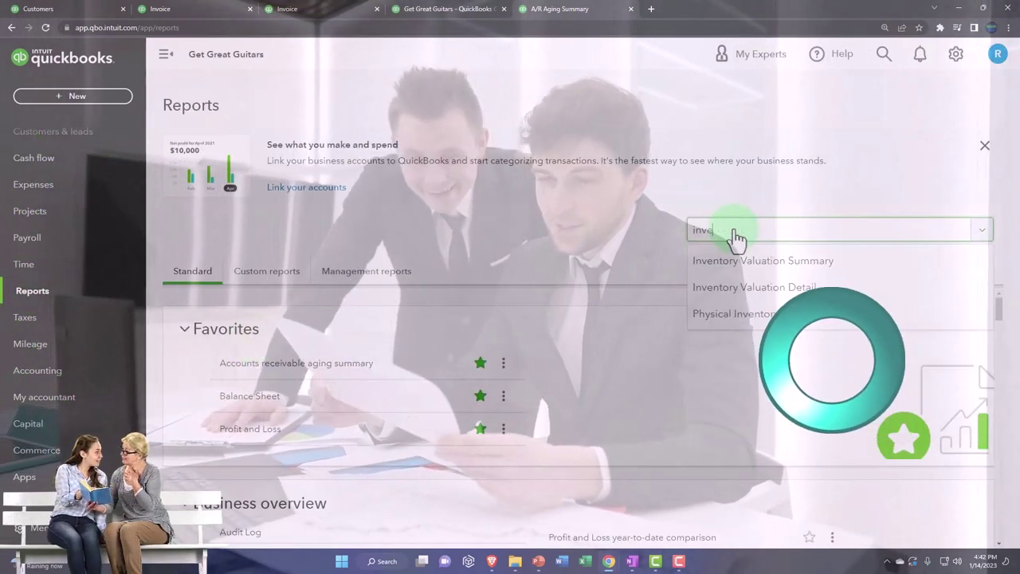
pyautogui.press('Down')
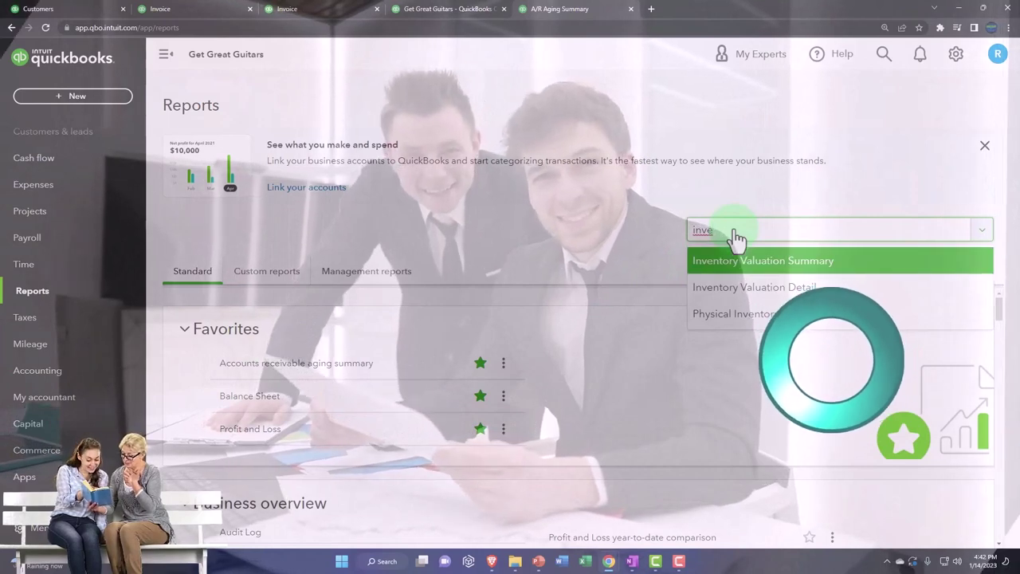
pyautogui.press('Return')
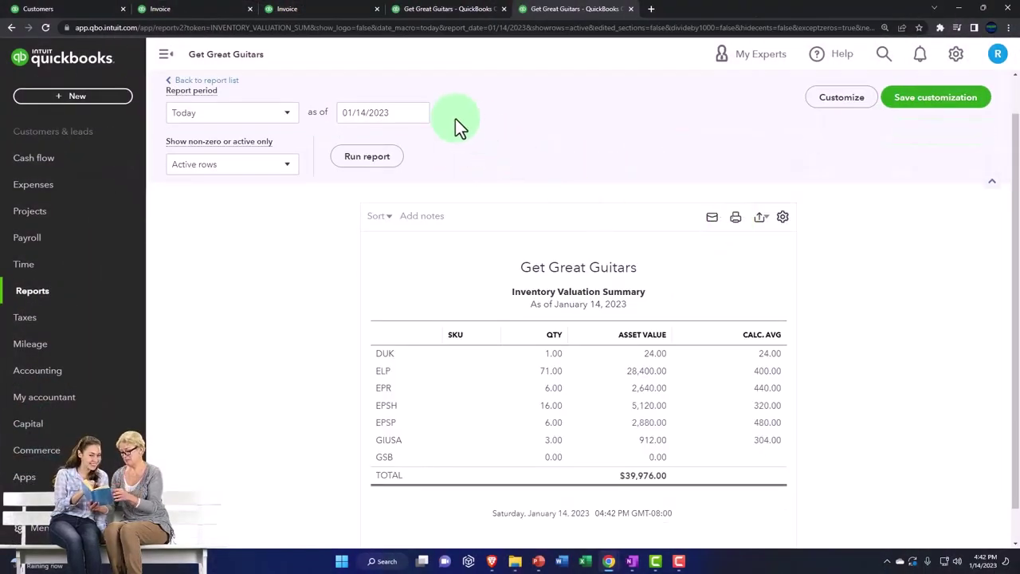
# Set the Inventory Valuation Summary's as-of date to 12/31/2023 and run the report.
pyautogui.write('1')
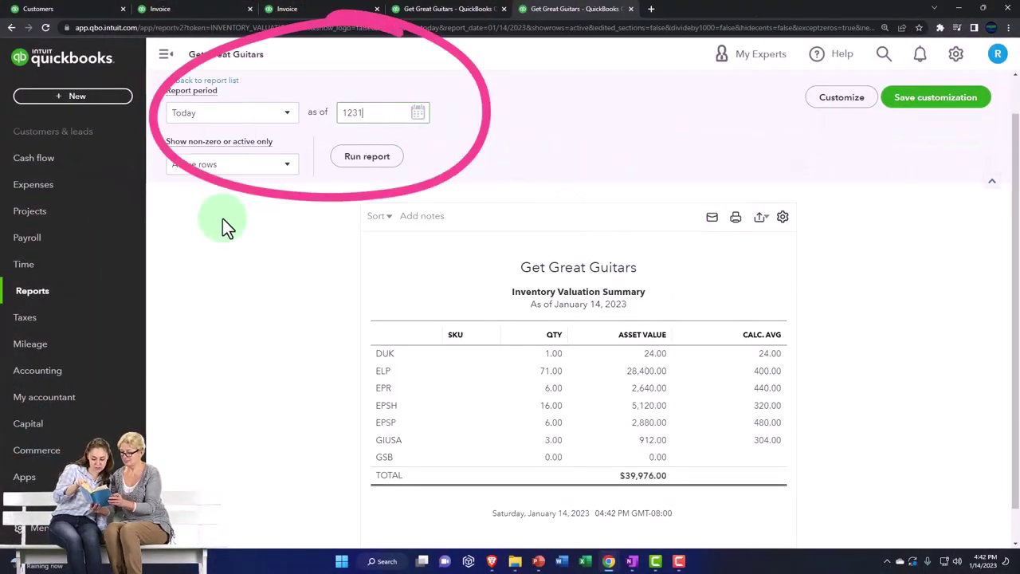
pyautogui.write('2/31/2023')
pyautogui.click(377, 164)
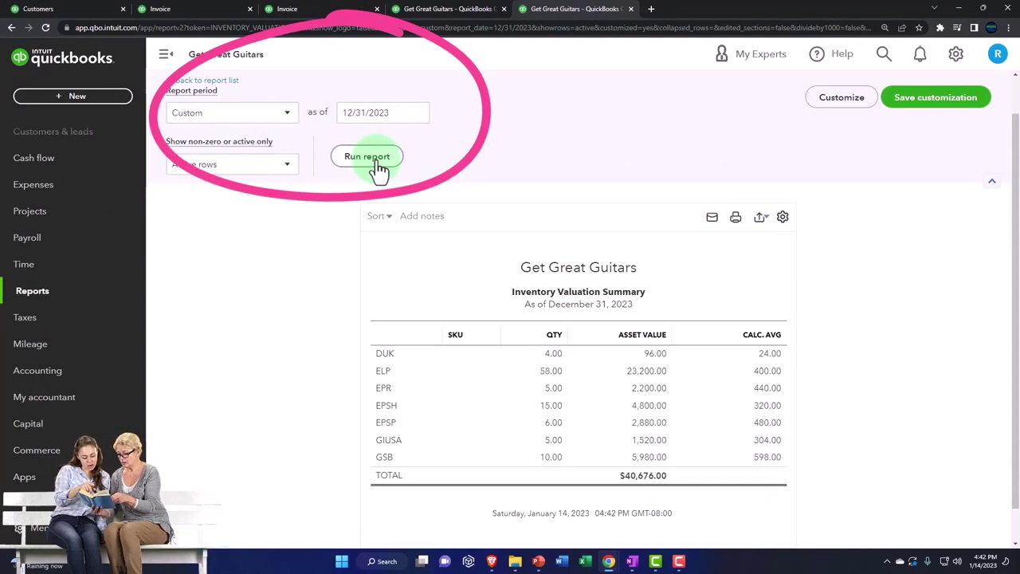
# Compare the Inventory Asset balance on the Balance Sheet with the total of the Inventory Valuation Summary.
pyautogui.scroll(-1, 348, 324)
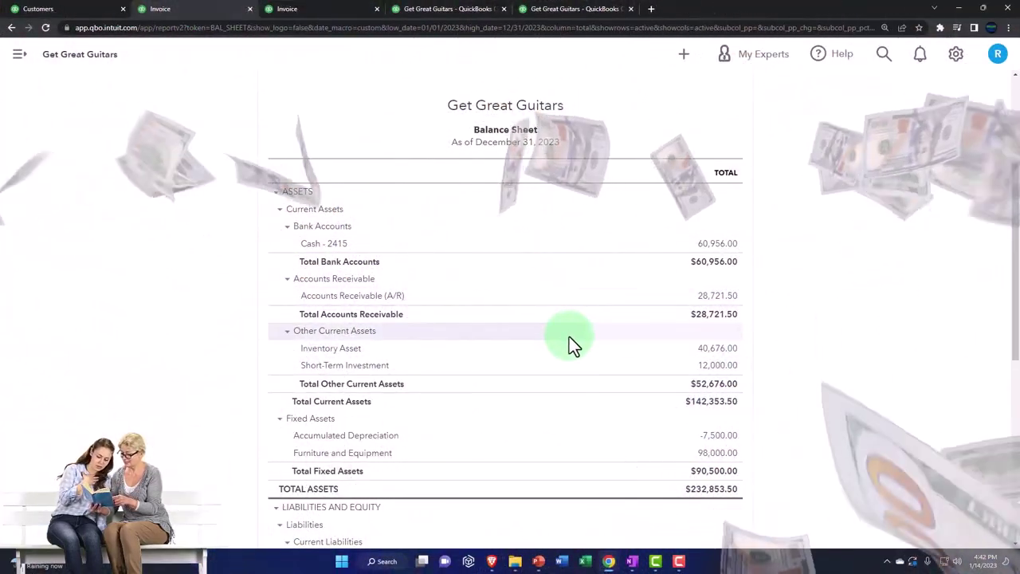
pyautogui.click(721, 351)
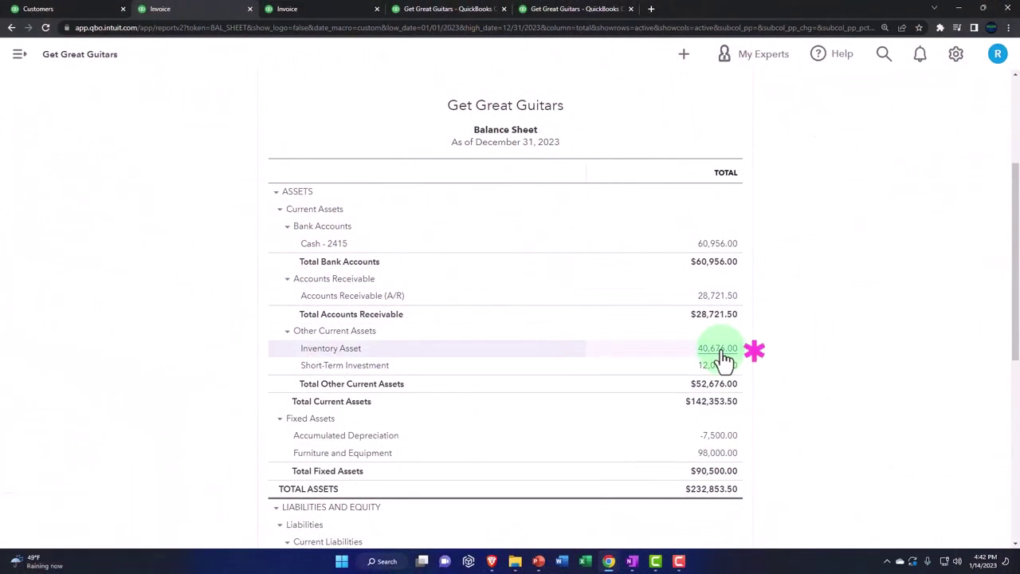